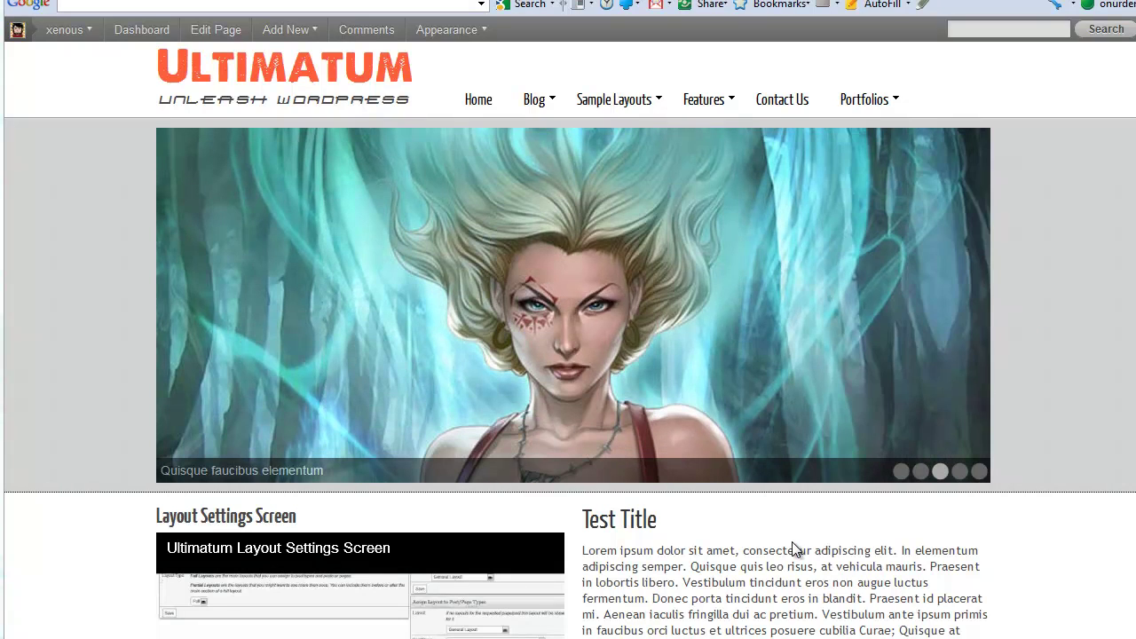
Look over the site's home page from the image slider down to the footer and back.
{"action": "scroll", "coordinate": [793, 538], "scroll_direction": "down", "scroll_amount": 8}
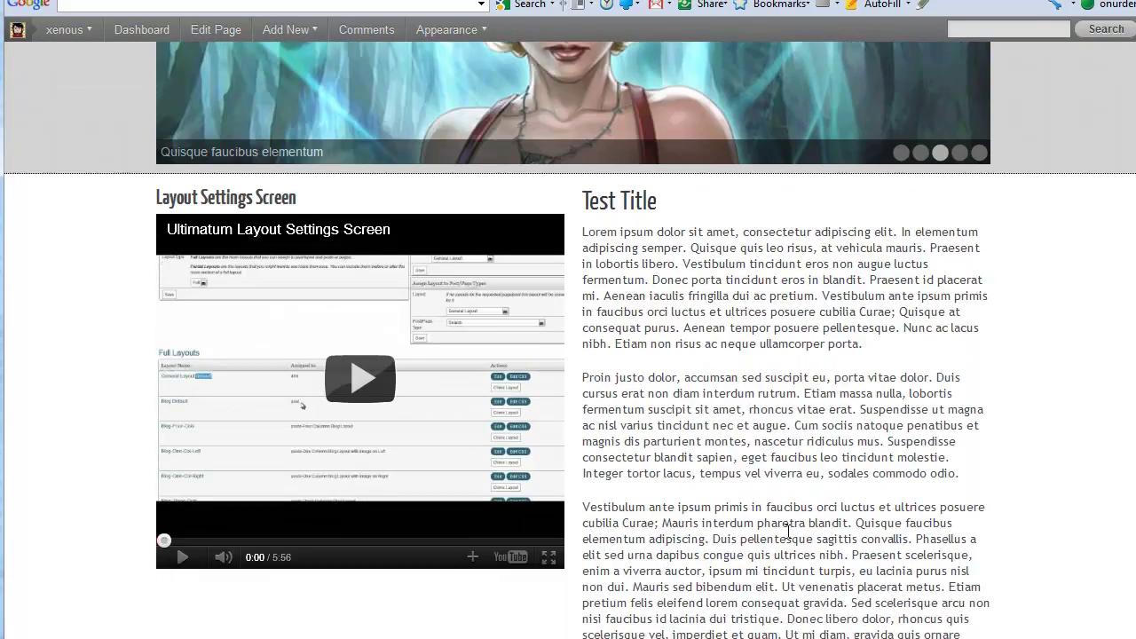
{"action": "scroll", "coordinate": [786, 531], "scroll_direction": "down", "scroll_amount": 2}
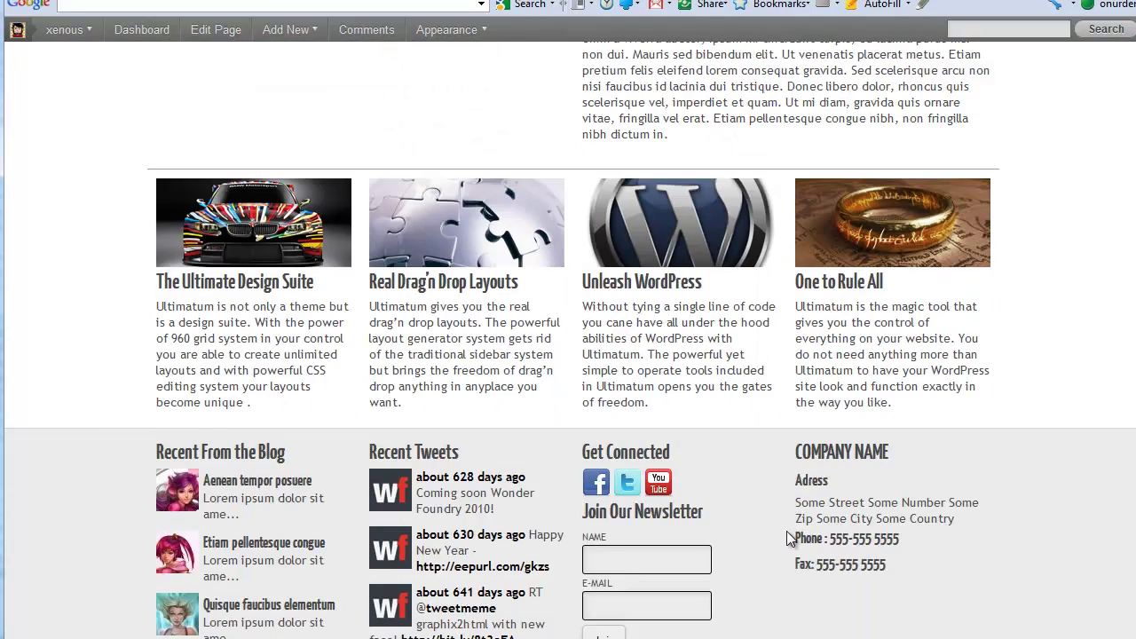
{"action": "scroll", "coordinate": [786, 531], "scroll_direction": "up", "scroll_amount": 3}
{"action": "scroll", "coordinate": [786, 530], "scroll_direction": "up", "scroll_amount": 8}
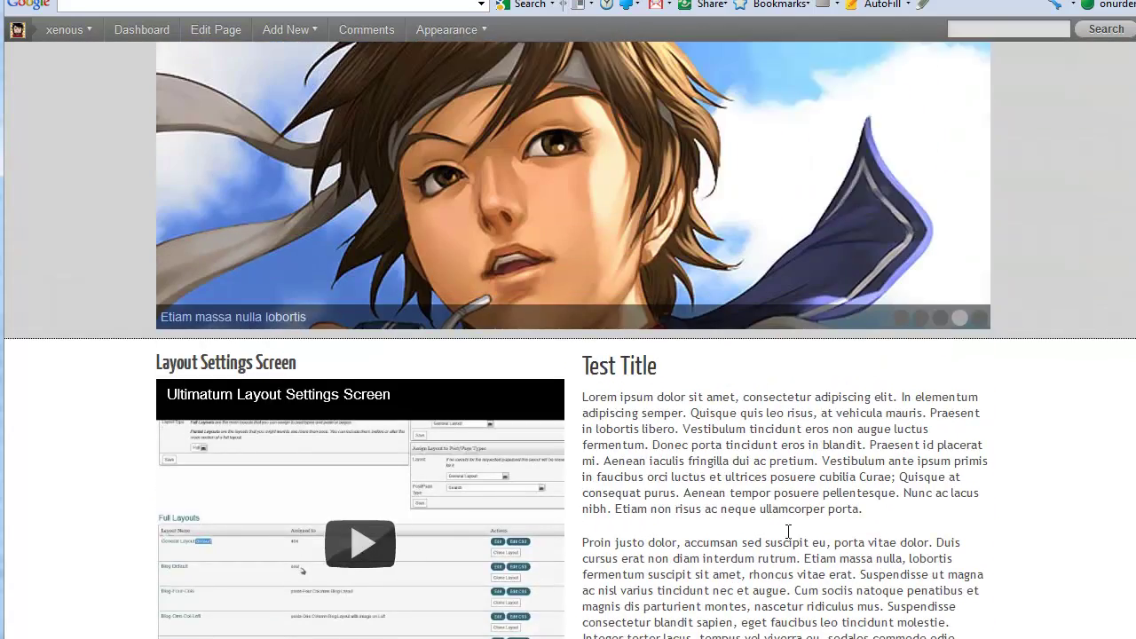
{"action": "scroll", "coordinate": [788, 537], "scroll_direction": "down", "scroll_amount": 8}
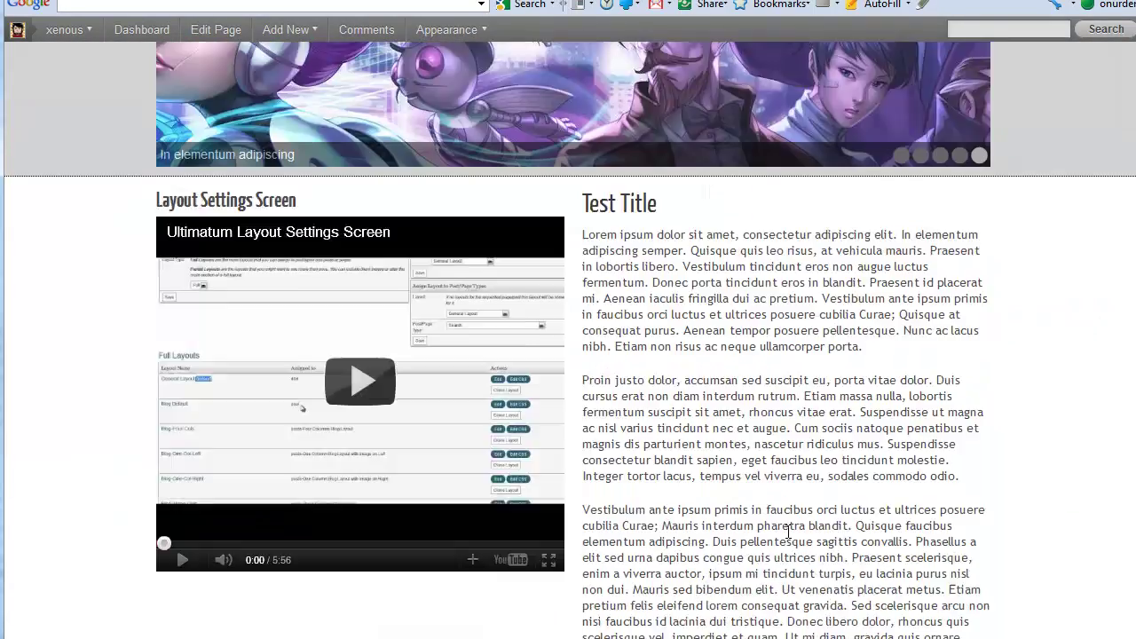
{"action": "scroll", "coordinate": [786, 532], "scroll_direction": "down", "scroll_amount": 1}
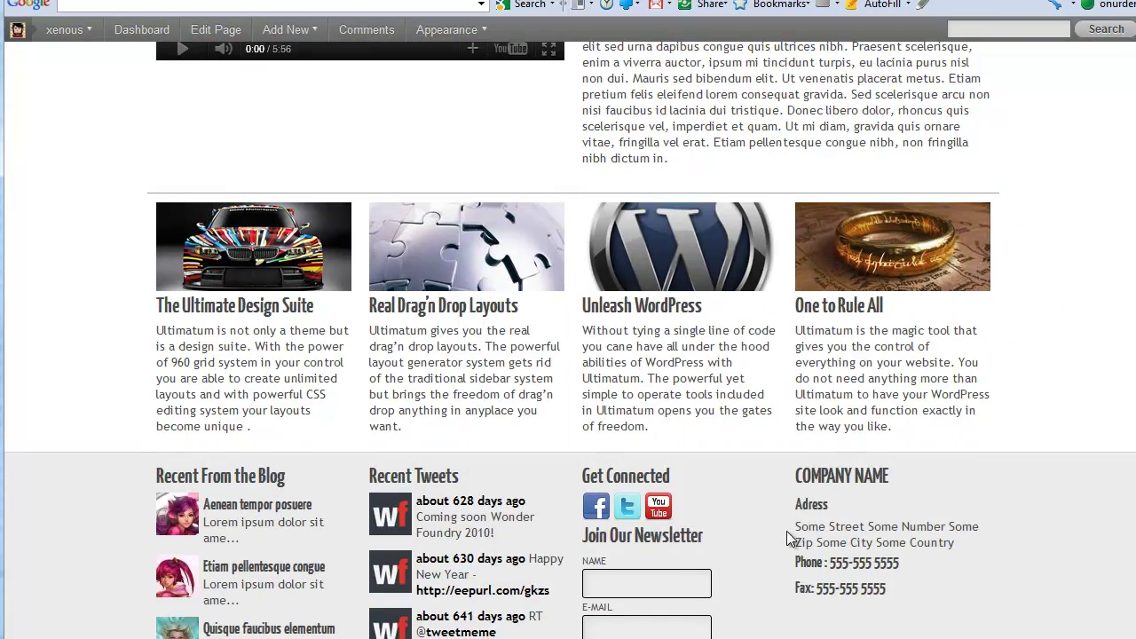
{"action": "scroll", "coordinate": [786, 532], "scroll_direction": "down", "scroll_amount": 1}
{"action": "scroll", "coordinate": [786, 531], "scroll_direction": "up", "scroll_amount": 10}
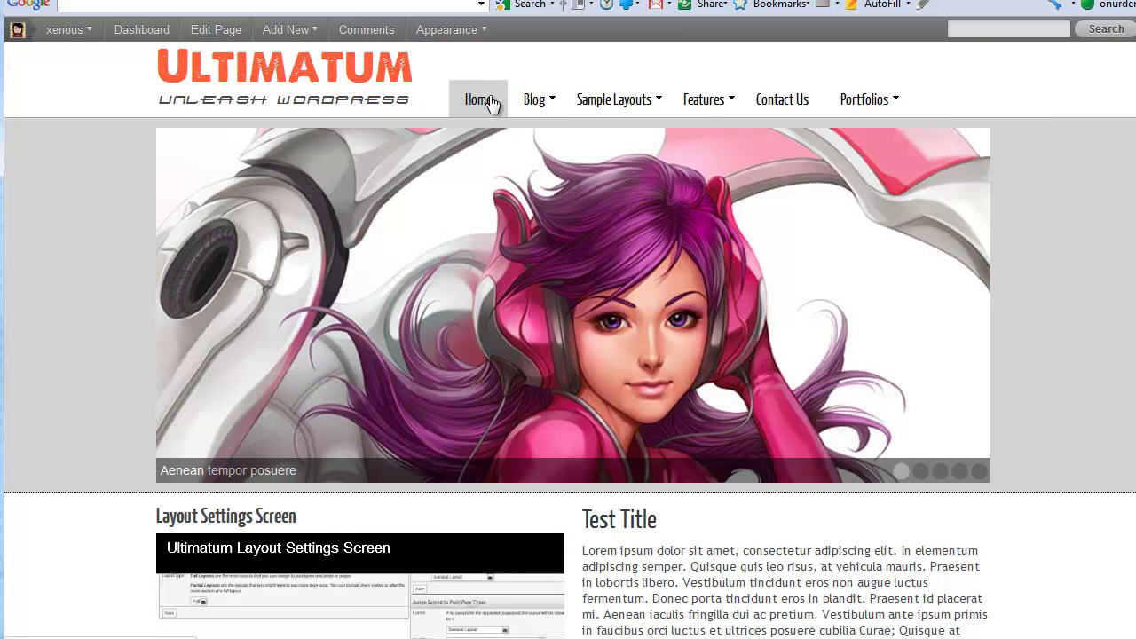
Examine the submenus of the Blog, Sample Layouts, Features and Portfolios items in the site's navigation menu.
{"action": "mouse_move", "coordinate": [537, 101]}
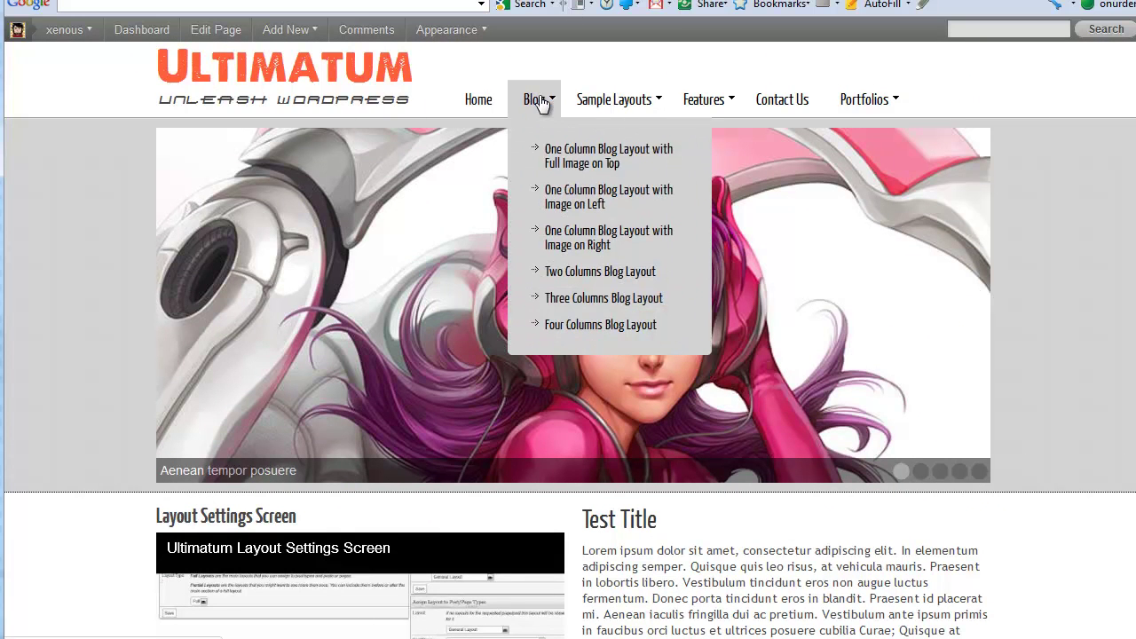
{"action": "mouse_move", "coordinate": [618, 95]}
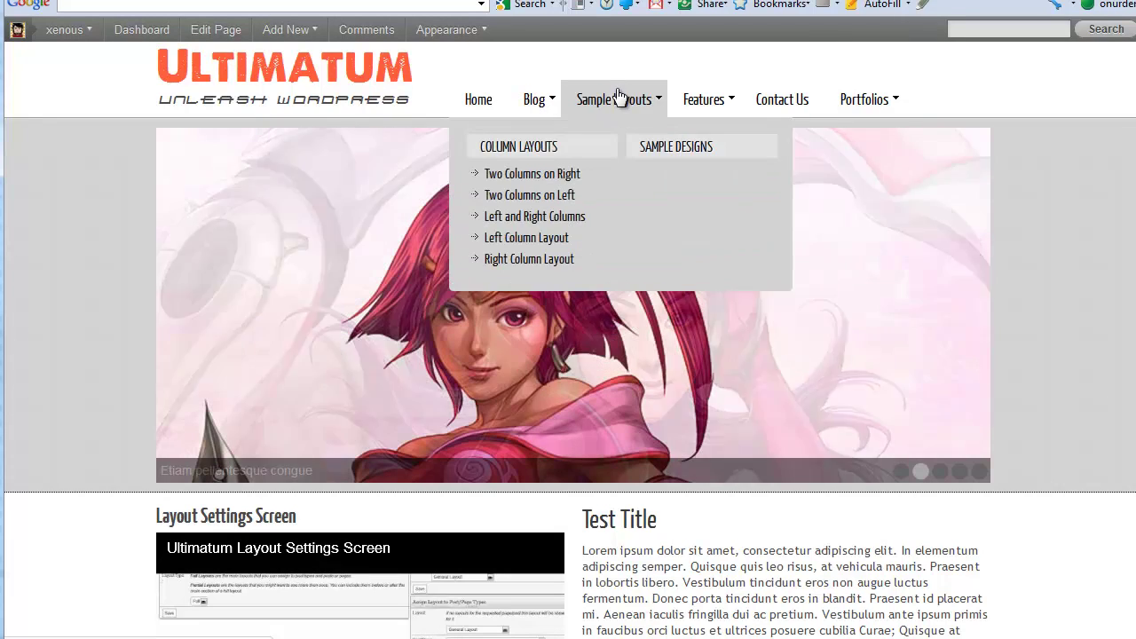
{"action": "mouse_move", "coordinate": [697, 105]}
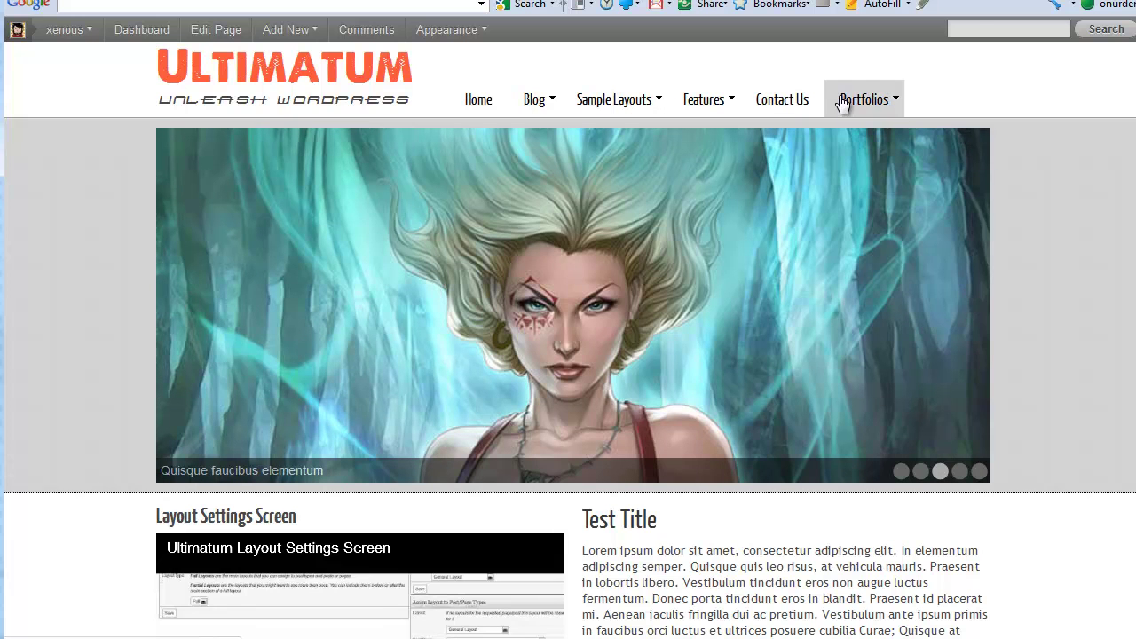
{"action": "mouse_move", "coordinate": [841, 104]}
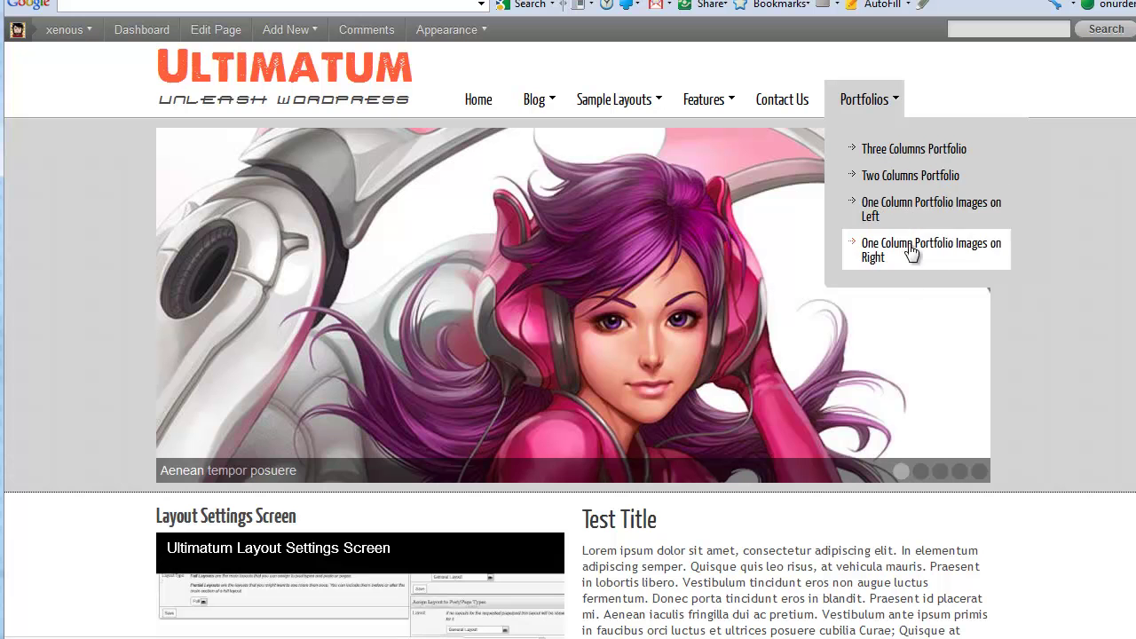
On the Home-Alternative-Nivo Slider CSS properties page, review the layouts that CSS can be copied from, keeping General Layout selected.
{"action": "mouse_move", "coordinate": [462, 21]}
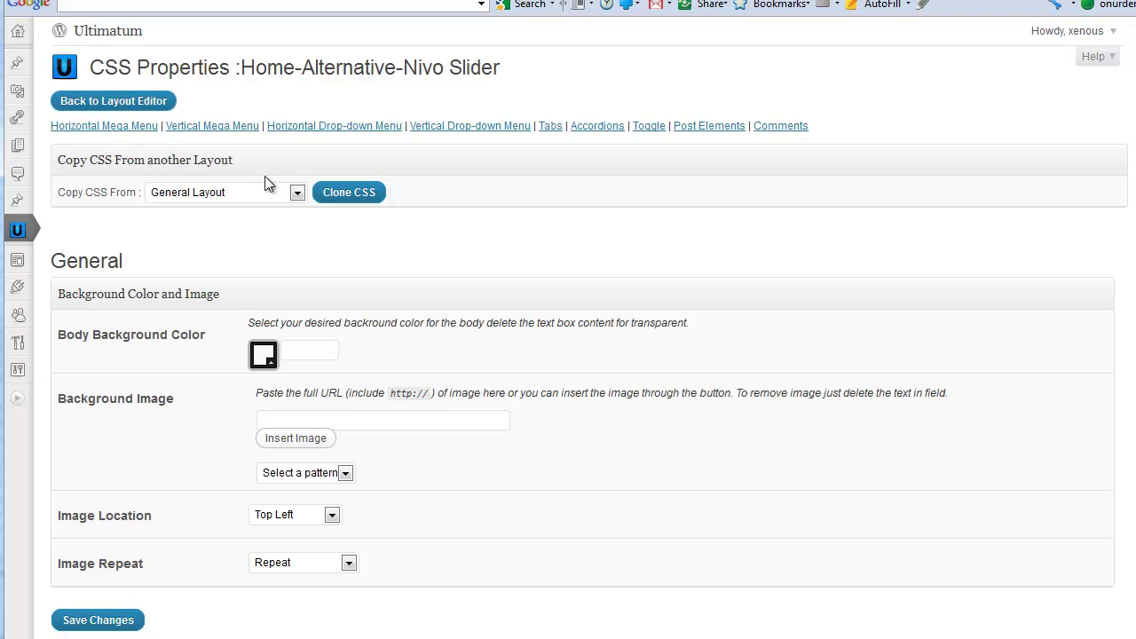
{"action": "left_click", "coordinate": [298, 193]}
{"action": "scroll", "coordinate": [301, 239], "scroll_direction": "down", "scroll_amount": 3}
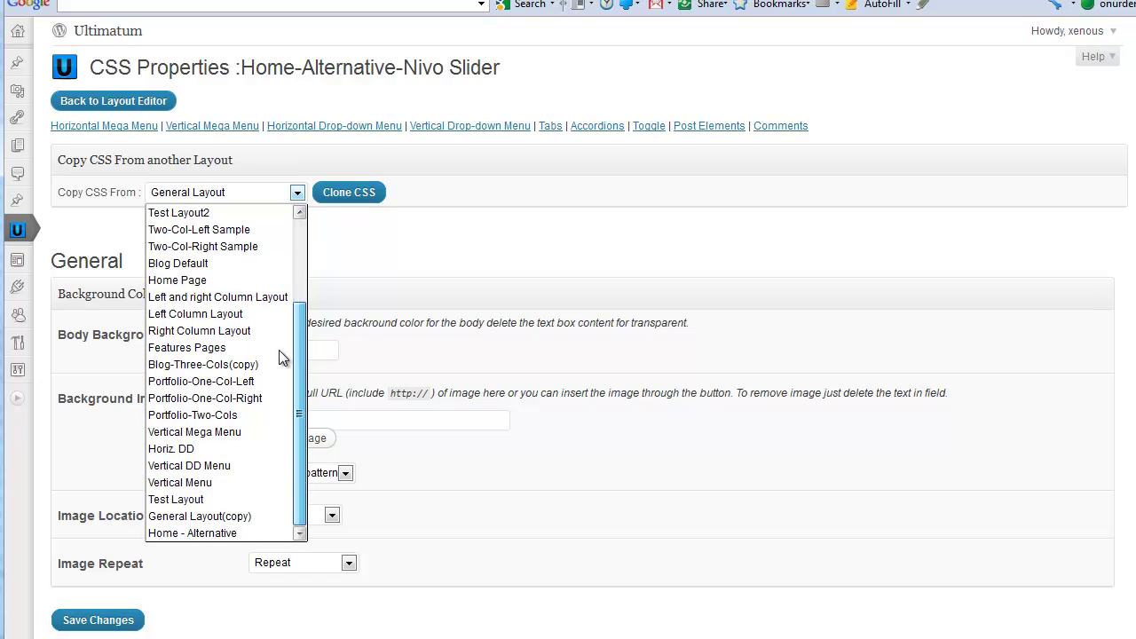
{"action": "scroll", "coordinate": [292, 277], "scroll_direction": "up", "scroll_amount": 3}
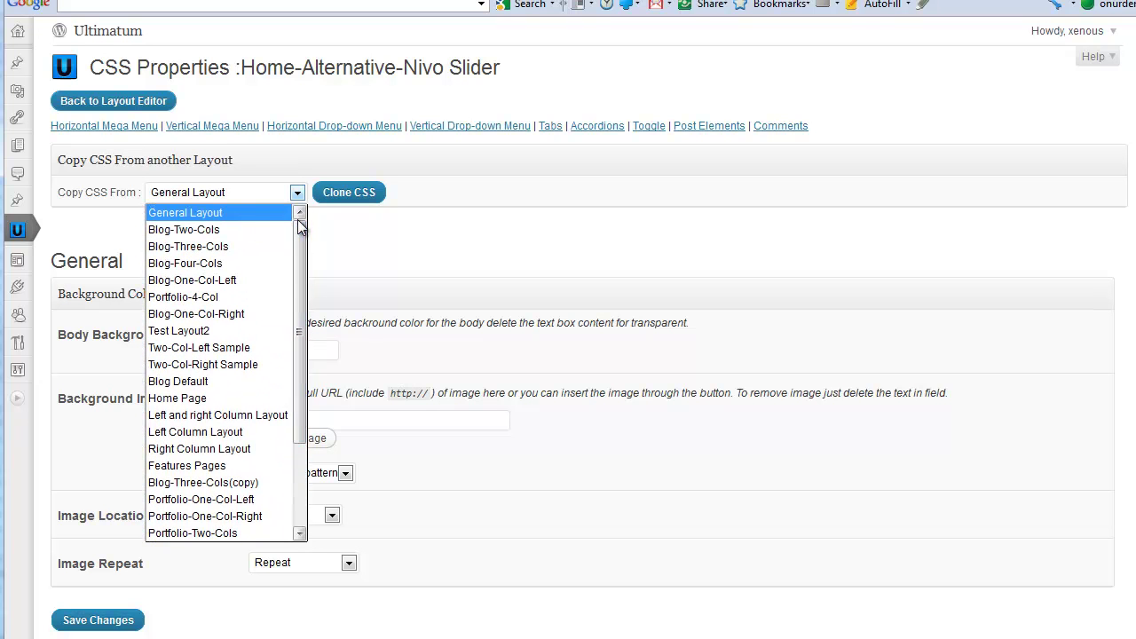
{"action": "mouse_move", "coordinate": [302, 226]}
{"action": "left_mouse_down"}
{"action": "mouse_move", "coordinate": [302, 320]}
{"action": "mouse_move", "coordinate": [302, 218]}
{"action": "left_mouse_up"}
{"action": "left_click", "coordinate": [382, 233]}
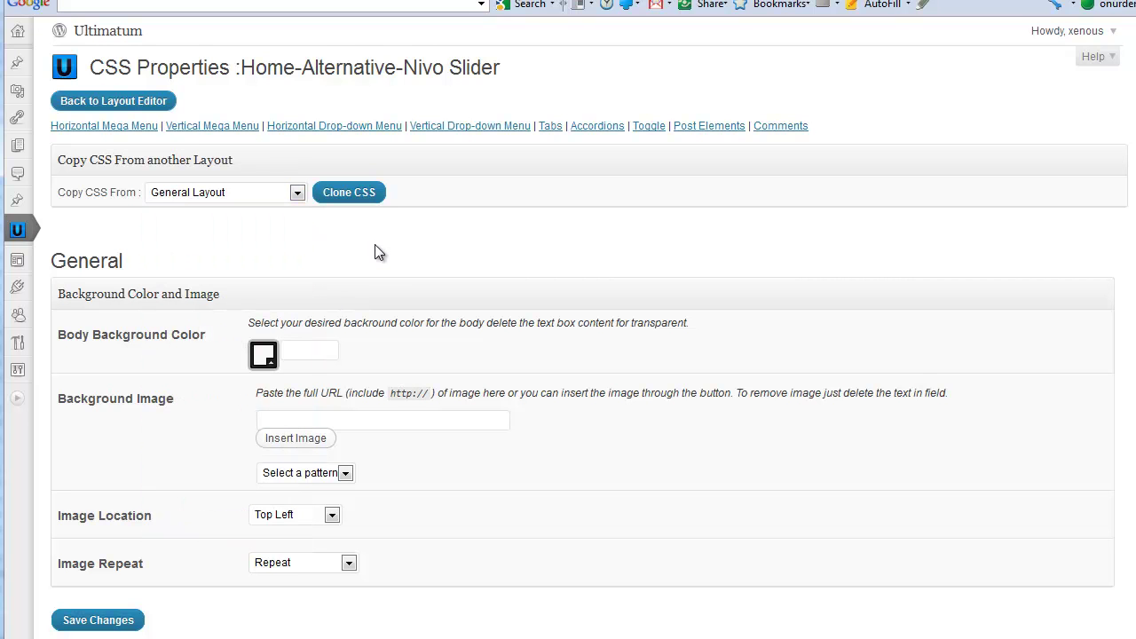
{"action": "scroll", "coordinate": [374, 246], "scroll_direction": "down", "scroll_amount": 1}
{"action": "scroll", "coordinate": [374, 245], "scroll_direction": "up", "scroll_amount": 1}
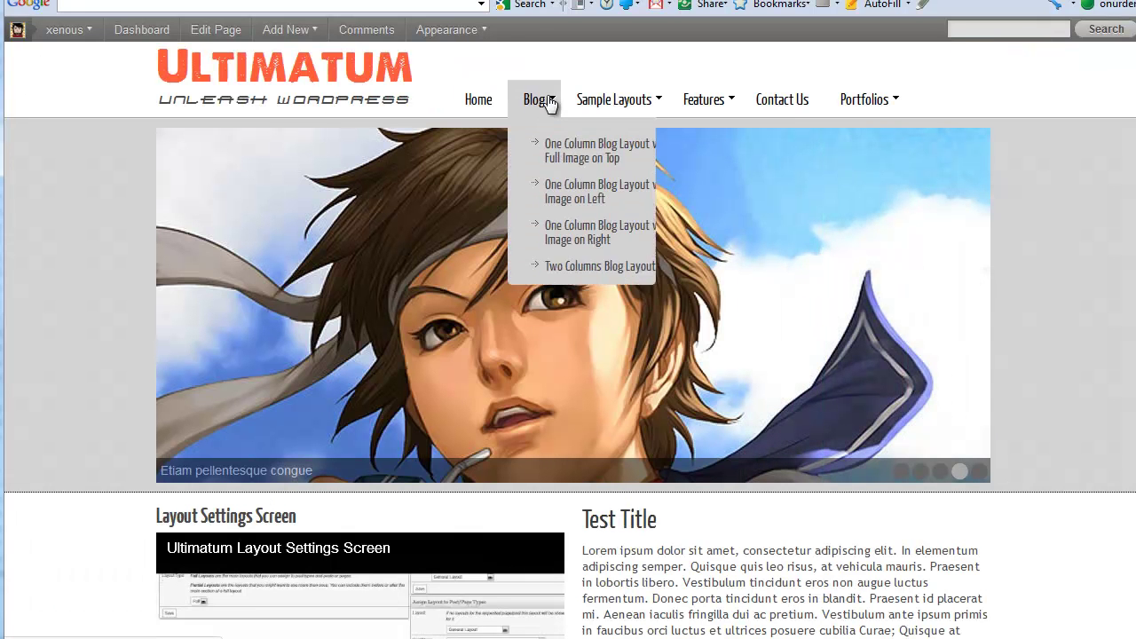
In the Horizontal Mega Menu settings, set the Top Level Hover and sub items background to light blue 87cdf0 and save the changes.
{"action": "mouse_move", "coordinate": [666, 116]}
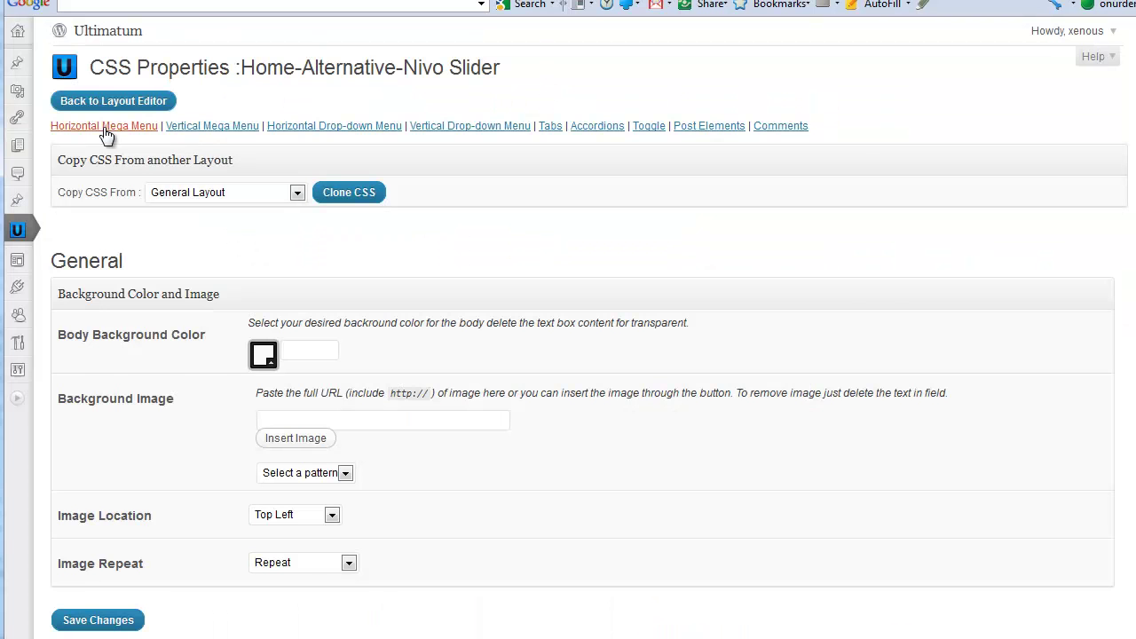
{"action": "left_click", "coordinate": [103, 126]}
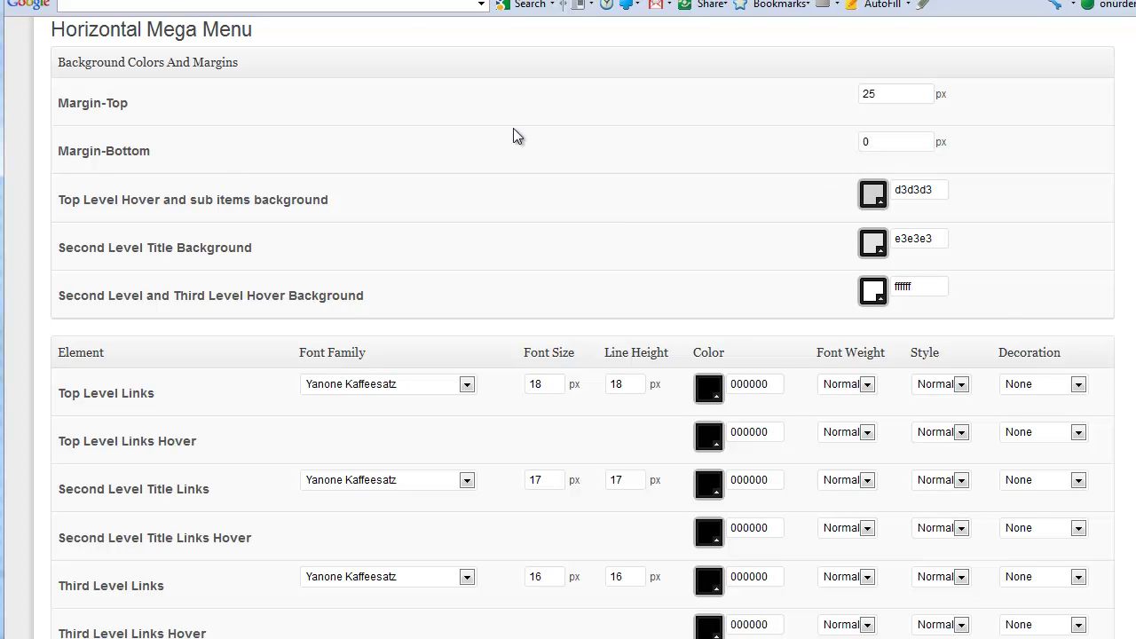
{"action": "scroll", "coordinate": [456, 199], "scroll_direction": "down", "scroll_amount": 4}
{"action": "scroll", "coordinate": [456, 198], "scroll_direction": "up", "scroll_amount": 2}
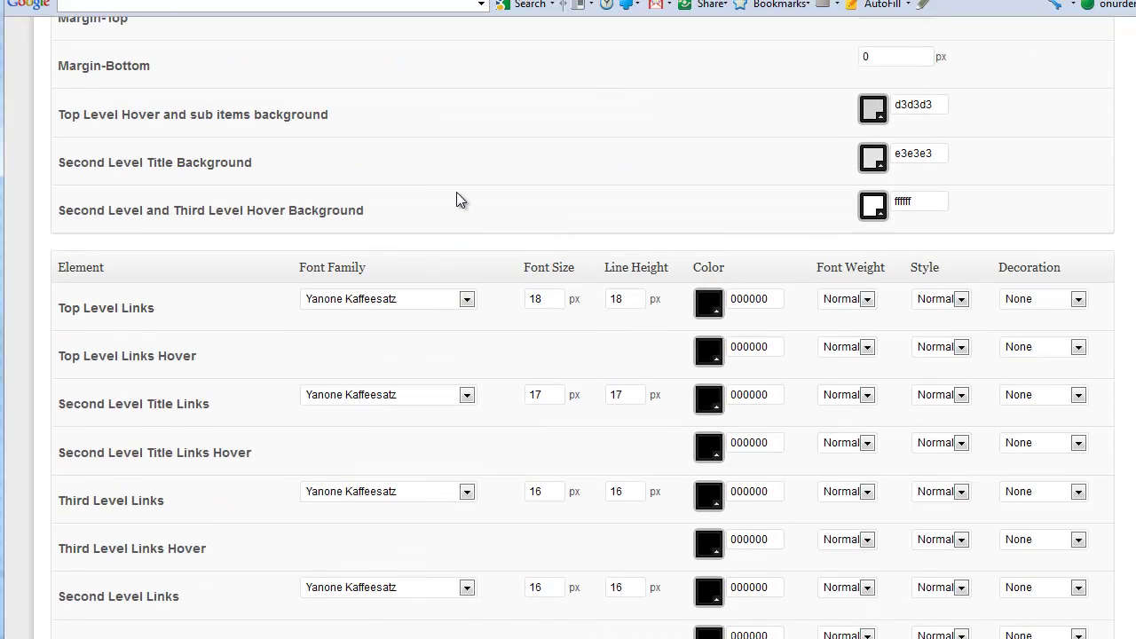
{"action": "scroll", "coordinate": [456, 199], "scroll_direction": "up", "scroll_amount": 3}
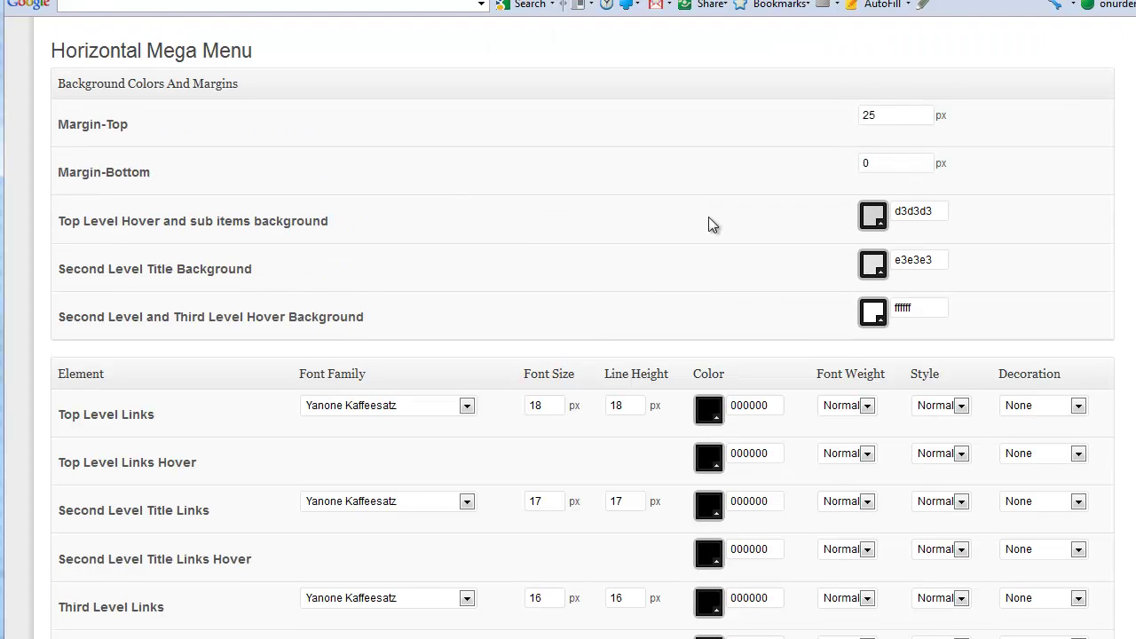
{"action": "left_click", "coordinate": [874, 218]}
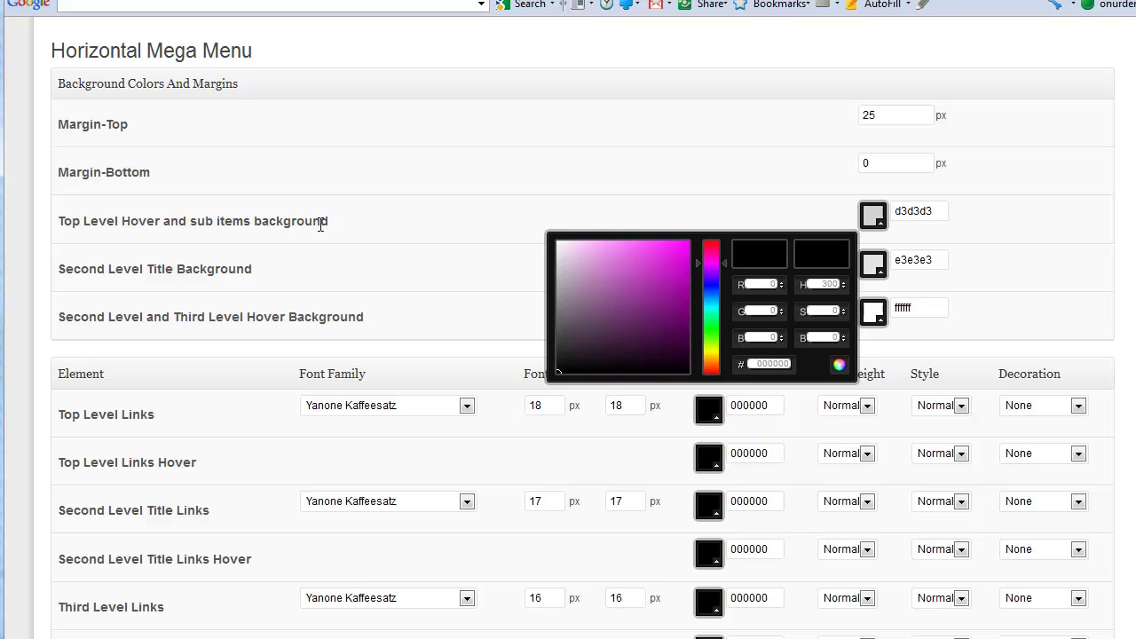
{"action": "left_click_drag", "start_coordinate": [707, 269], "coordinate": [709, 299]}
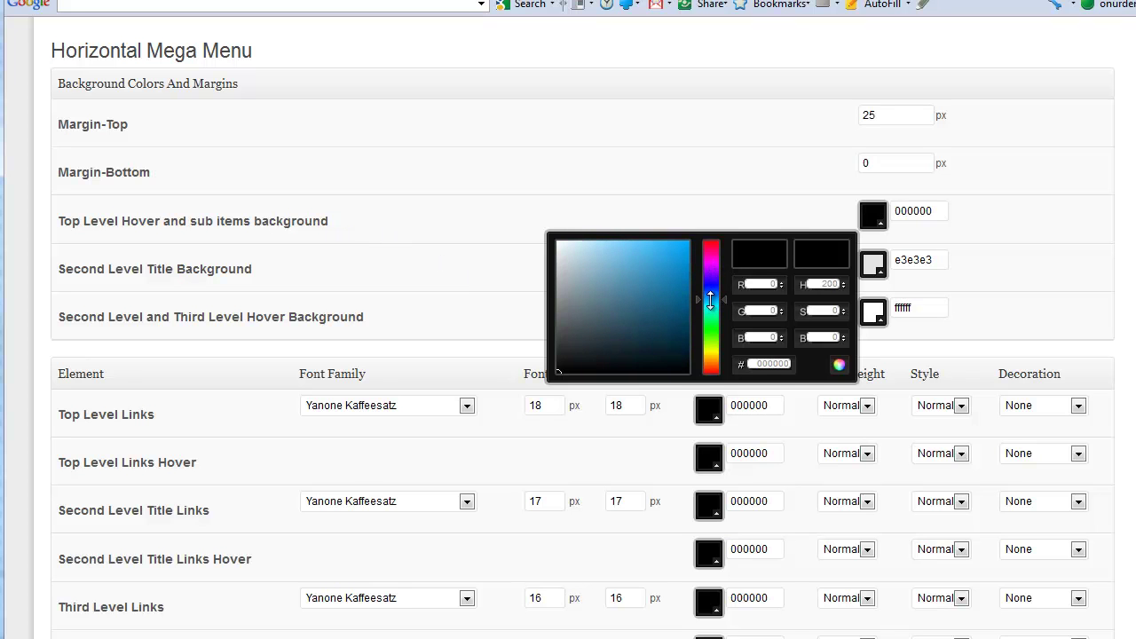
{"action": "left_click_drag", "start_coordinate": [624, 316], "coordinate": [613, 249]}
{"action": "left_click", "coordinate": [619, 207]}
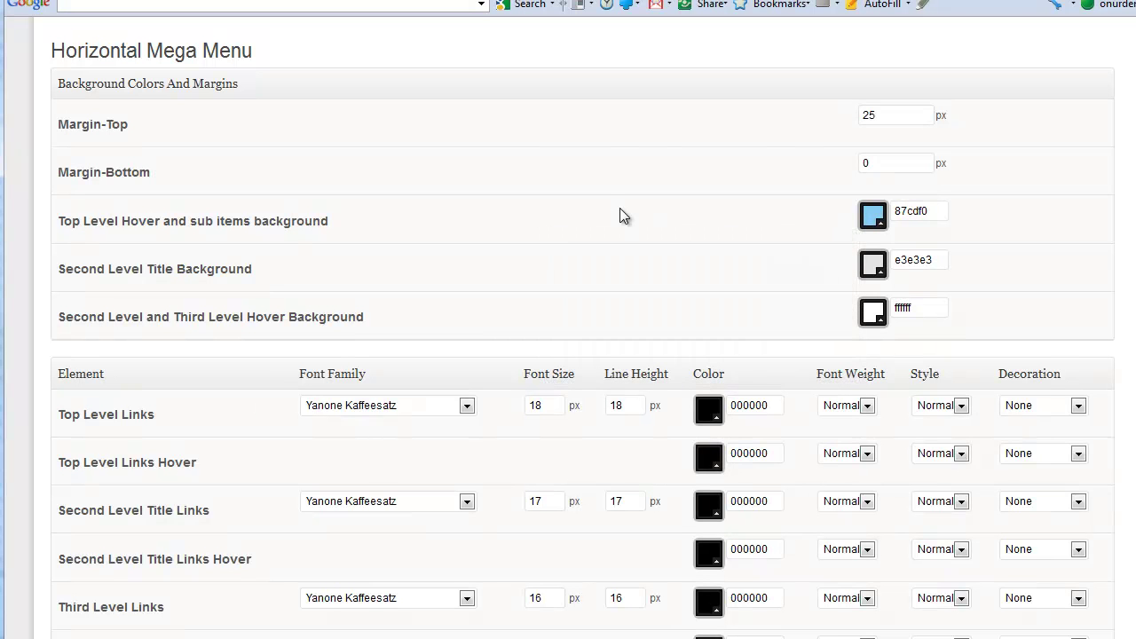
{"action": "scroll", "coordinate": [619, 209], "scroll_direction": "down", "scroll_amount": 3}
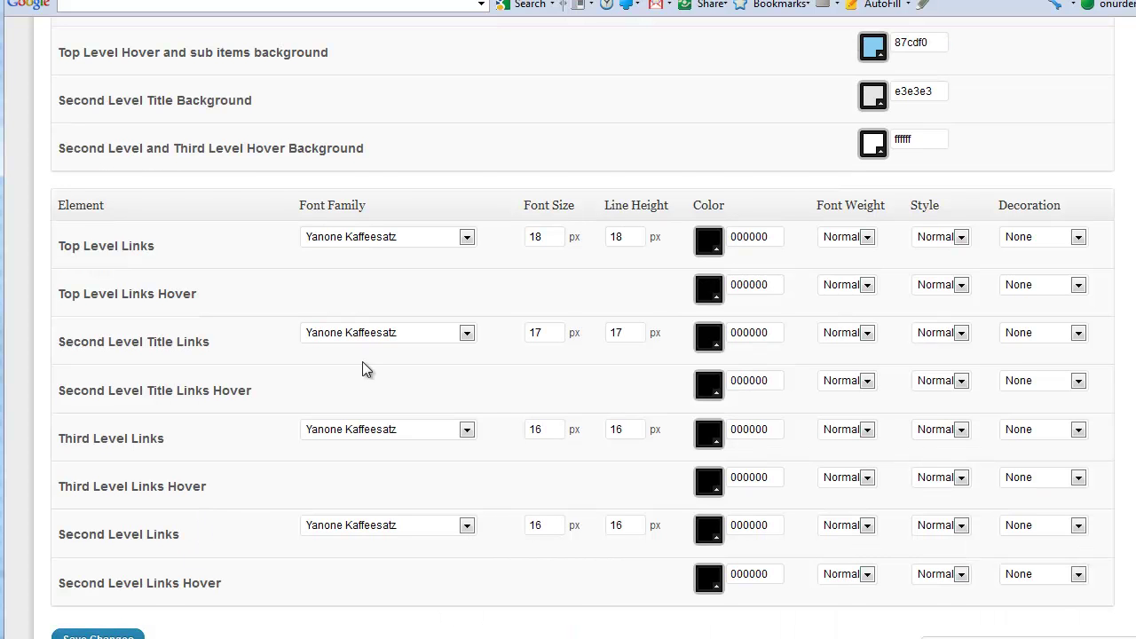
Switch to the site's home page and check the hover and submenu backgrounds of Blog, Sample Layouts and Features.
{"action": "left_click", "coordinate": [583, 1]}
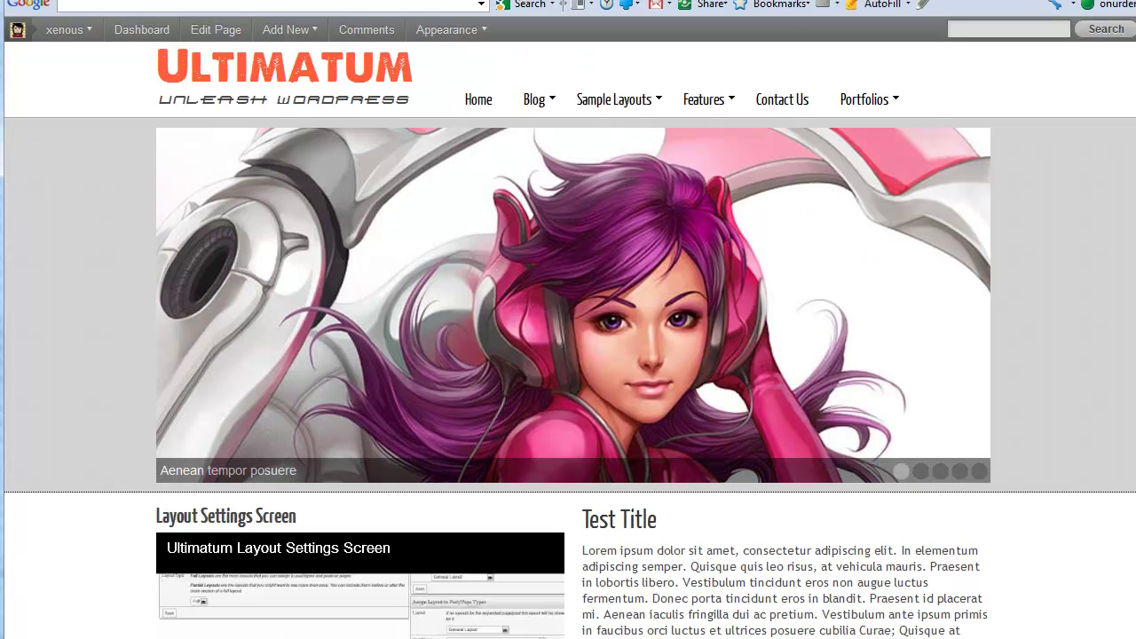
{"action": "mouse_move", "coordinate": [535, 103]}
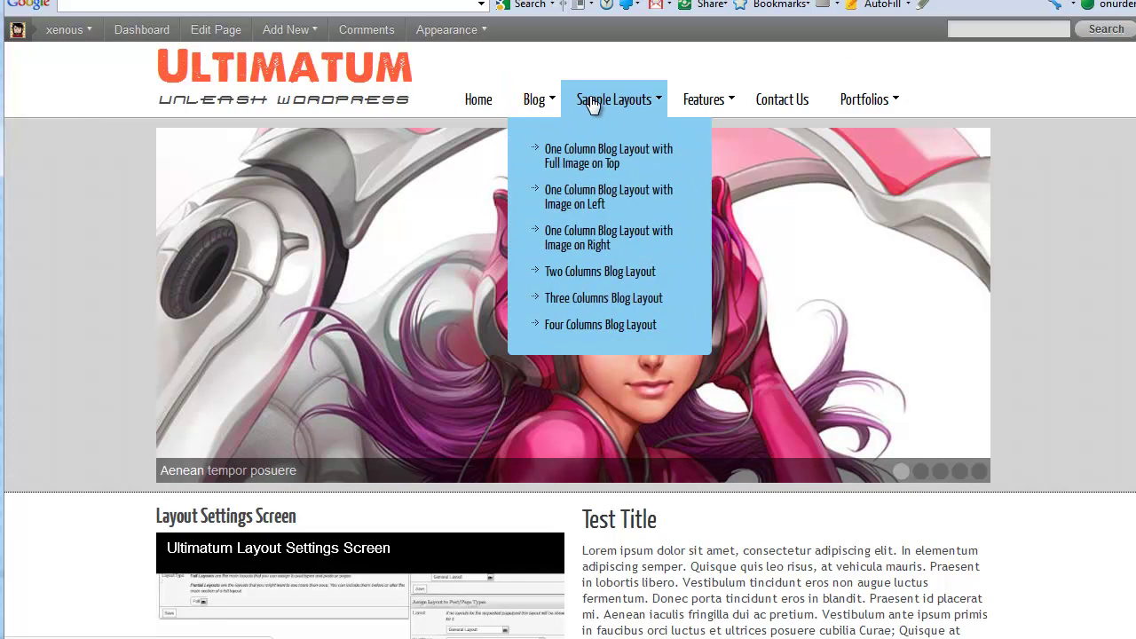
{"action": "mouse_move", "coordinate": [707, 105]}
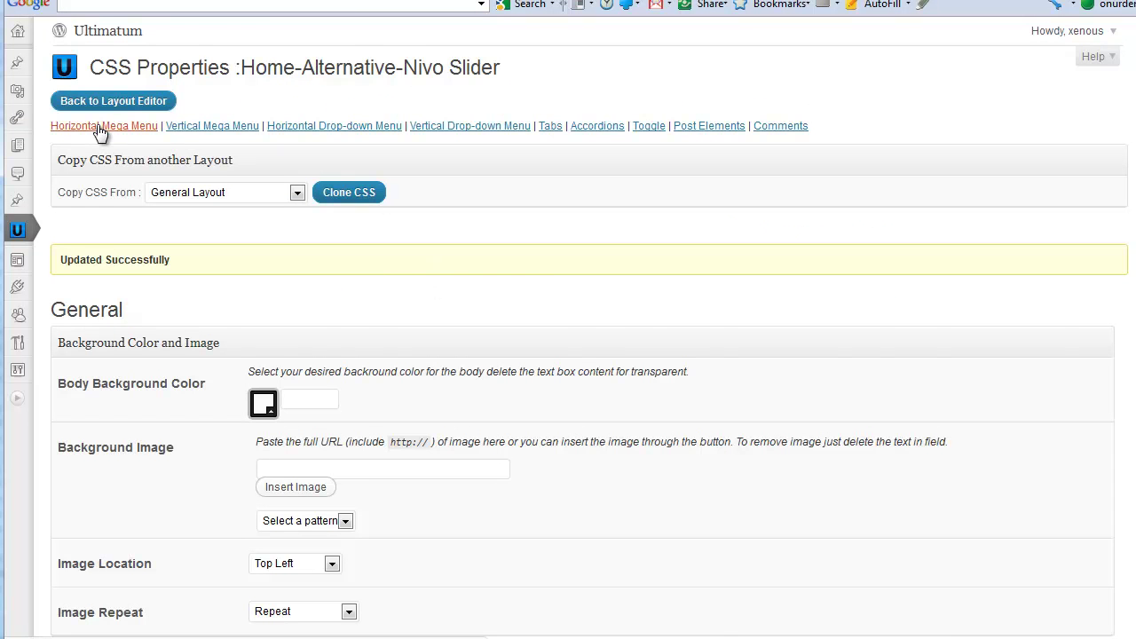
In the Horizontal Mega Menu settings, set the Top Level Links font family to Arial,Helvetica,Garuda,sans-serif.
{"action": "left_click", "coordinate": [105, 127]}
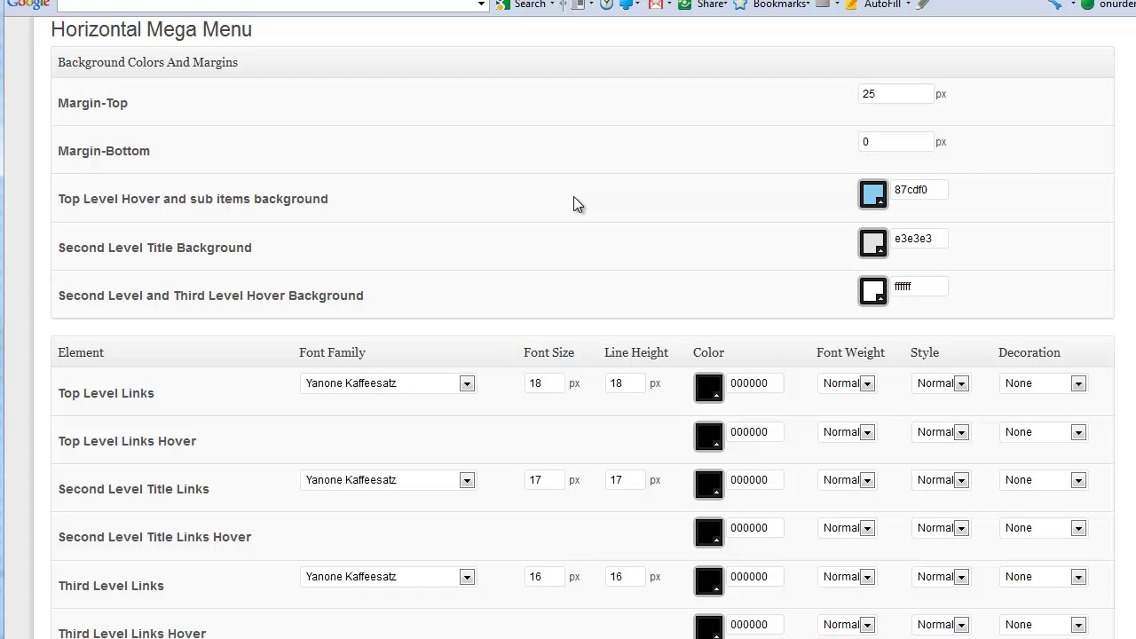
{"action": "scroll", "coordinate": [285, 422], "scroll_direction": "down", "scroll_amount": 3}
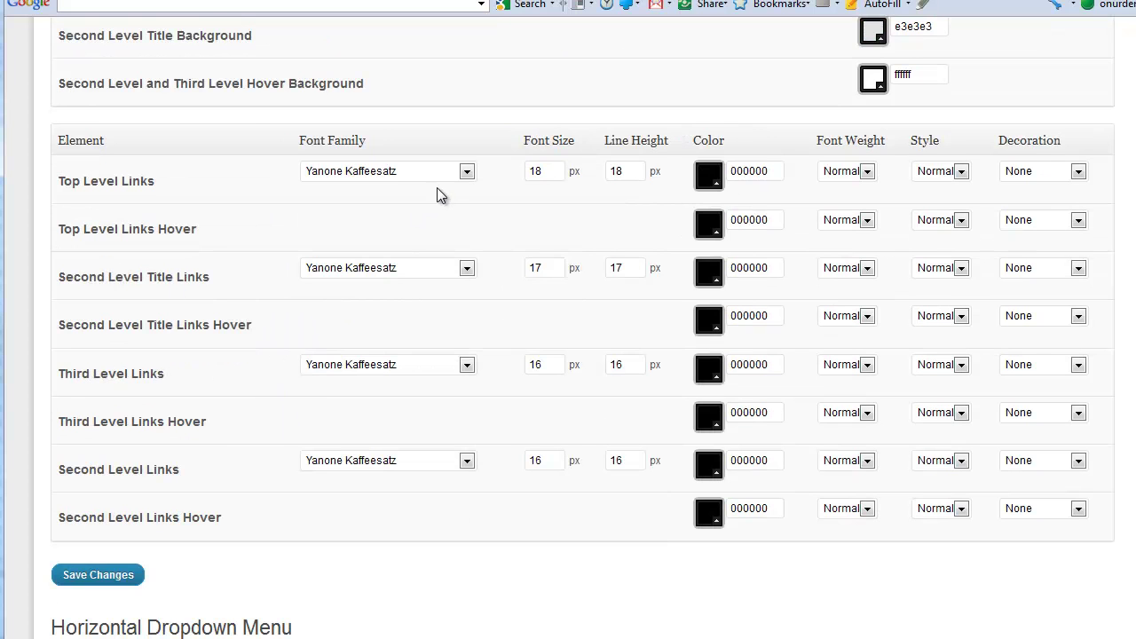
{"action": "left_click", "coordinate": [466, 172]}
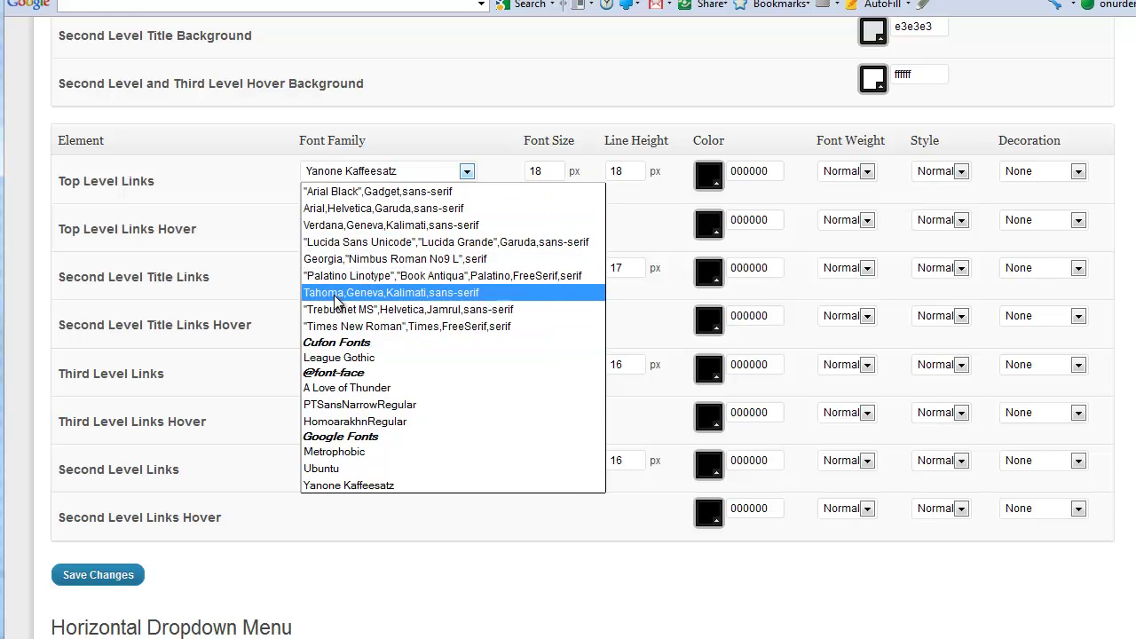
{"action": "left_click", "coordinate": [330, 207]}
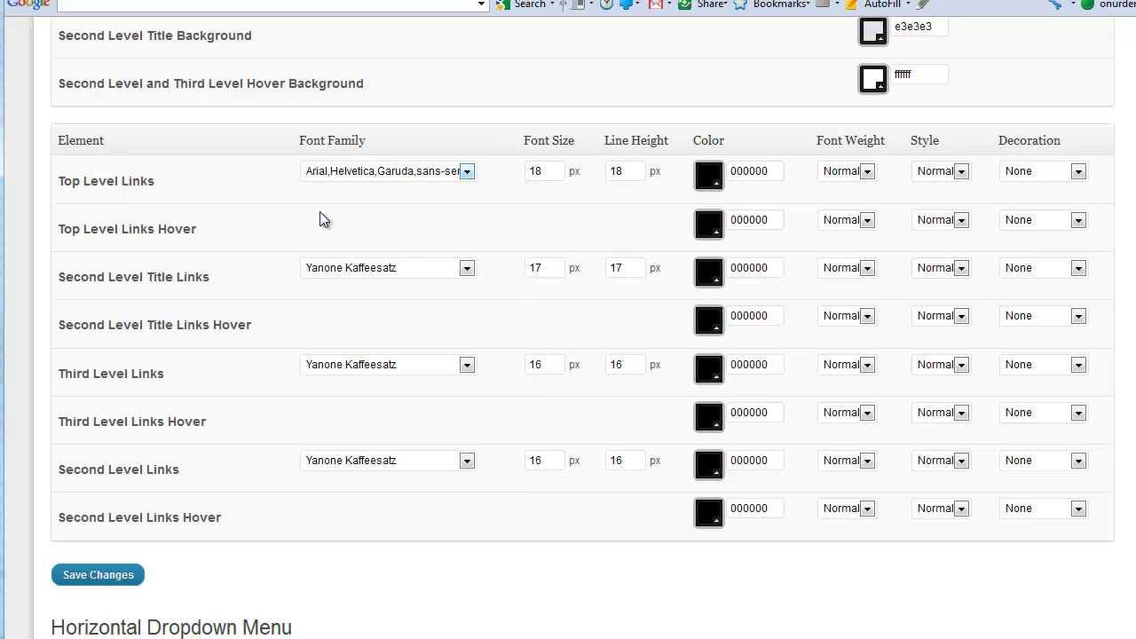
{"action": "left_click", "coordinate": [466, 173]}
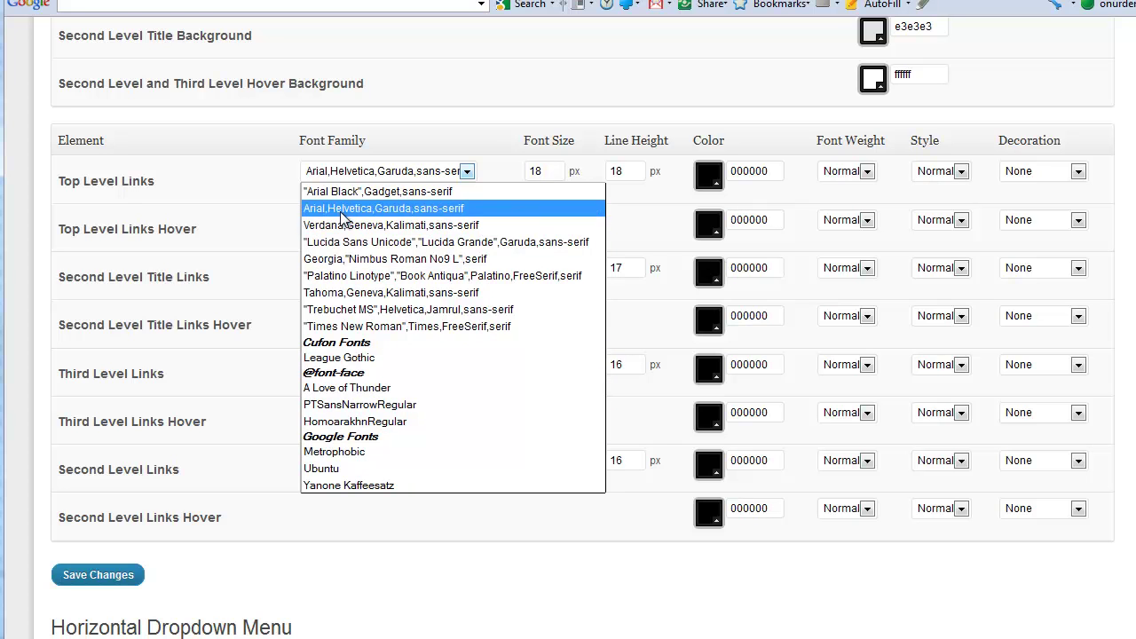
{"action": "left_click", "coordinate": [431, 207]}
Set the Top Level Links font size to 13 px and line height to 15 px, and save the changes.
{"action": "left_click_drag", "start_coordinate": [535, 176], "coordinate": [519, 169]}
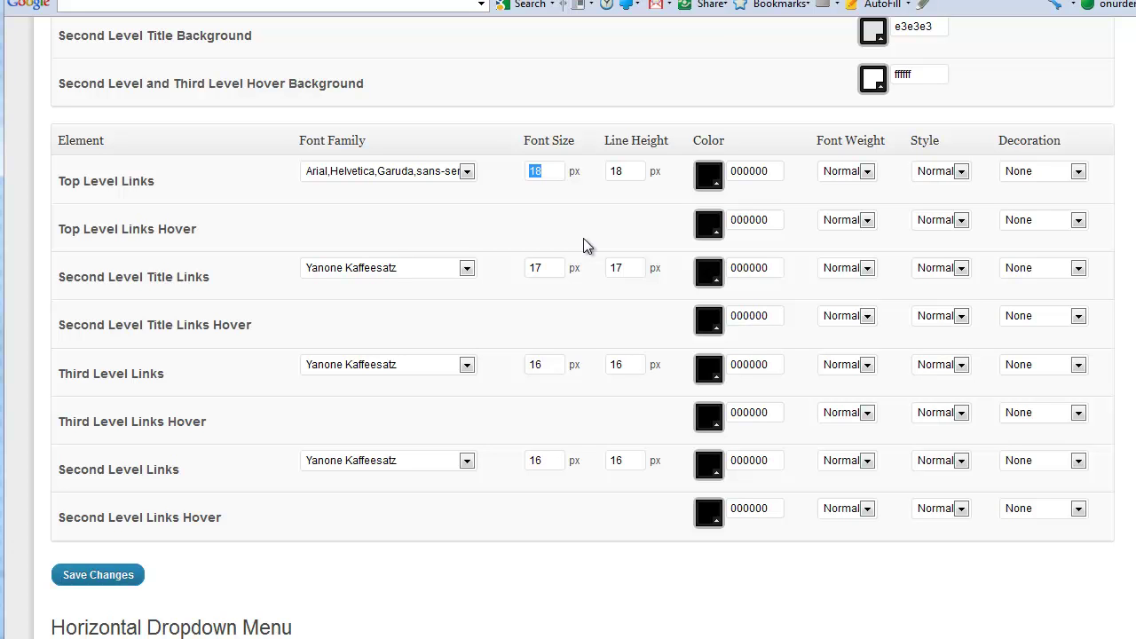
{"action": "type", "text": "13"}
{"action": "key", "text": "Tab"}
{"action": "type", "text": "15"}
{"action": "left_click", "coordinate": [58, 579]}
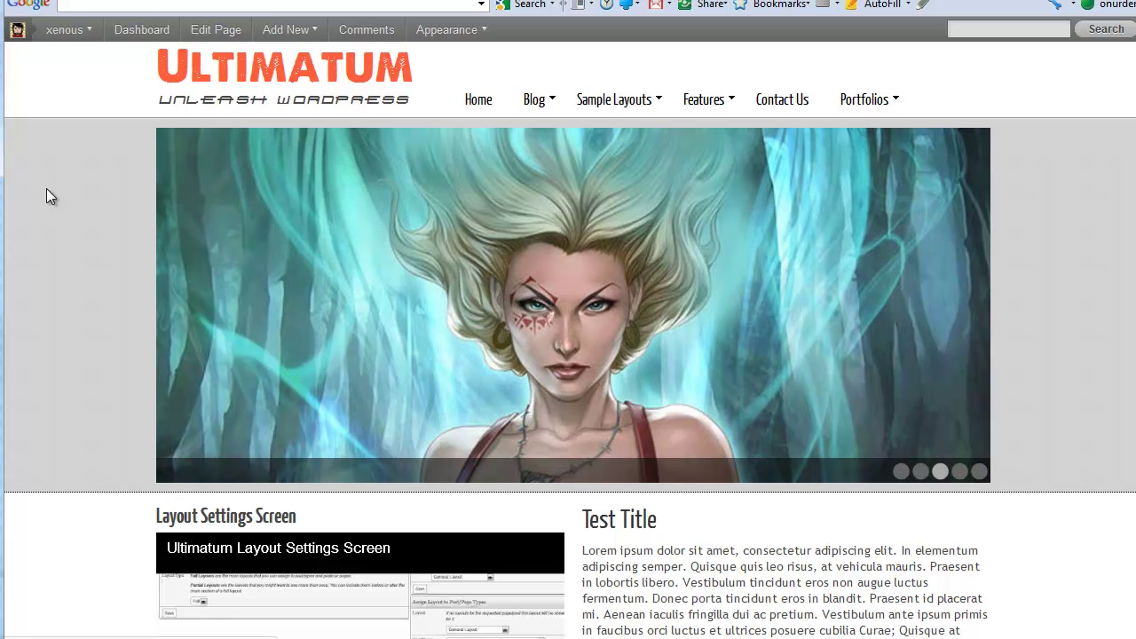
Reload the site's home page and check the font of the top-level menu links and the Blog and Sample Layouts submenus.
{"action": "key", "text": "F5"}
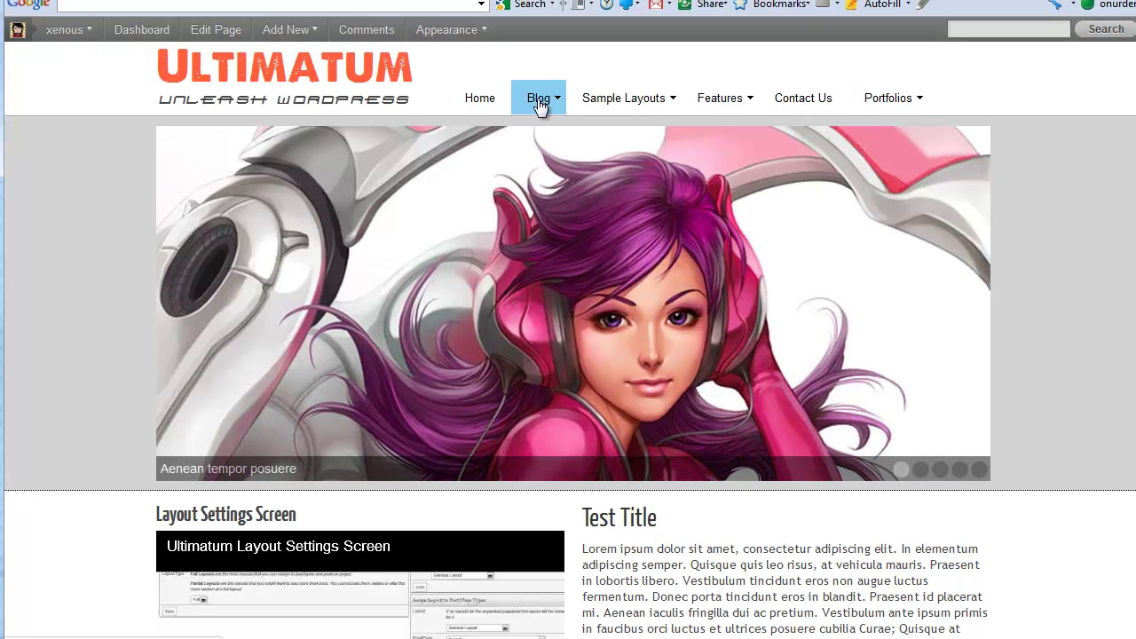
{"action": "mouse_move", "coordinate": [626, 97]}
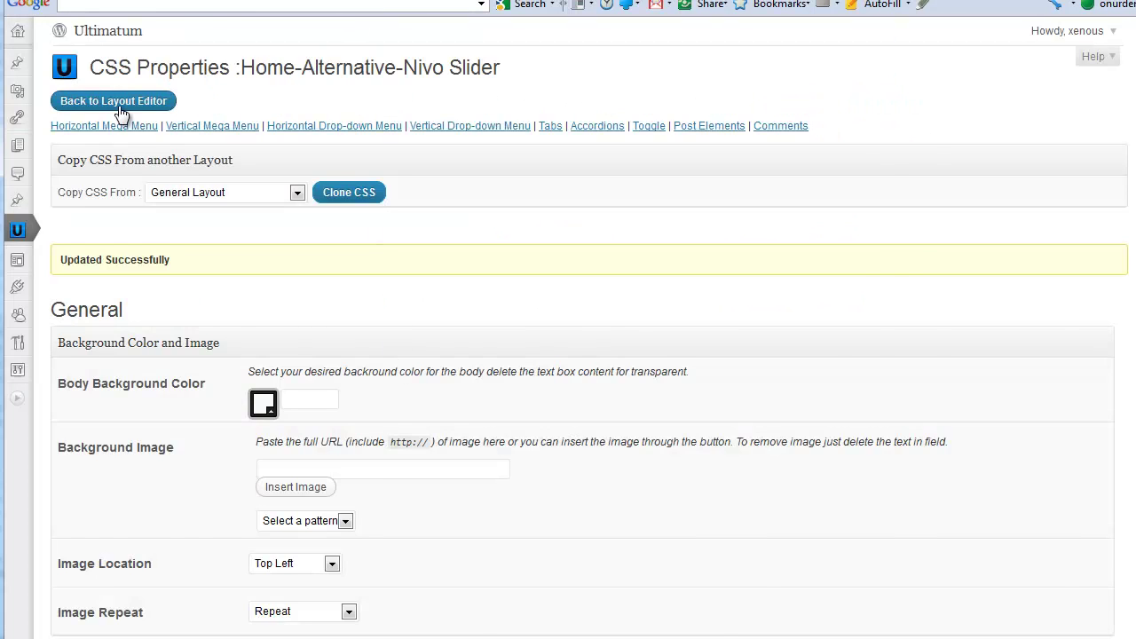
Look through the Horizontal Mega Menu settings and the Page Navigation, BreadCrumbs and Comments sections of the CSS properties.
{"action": "left_click", "coordinate": [105, 126]}
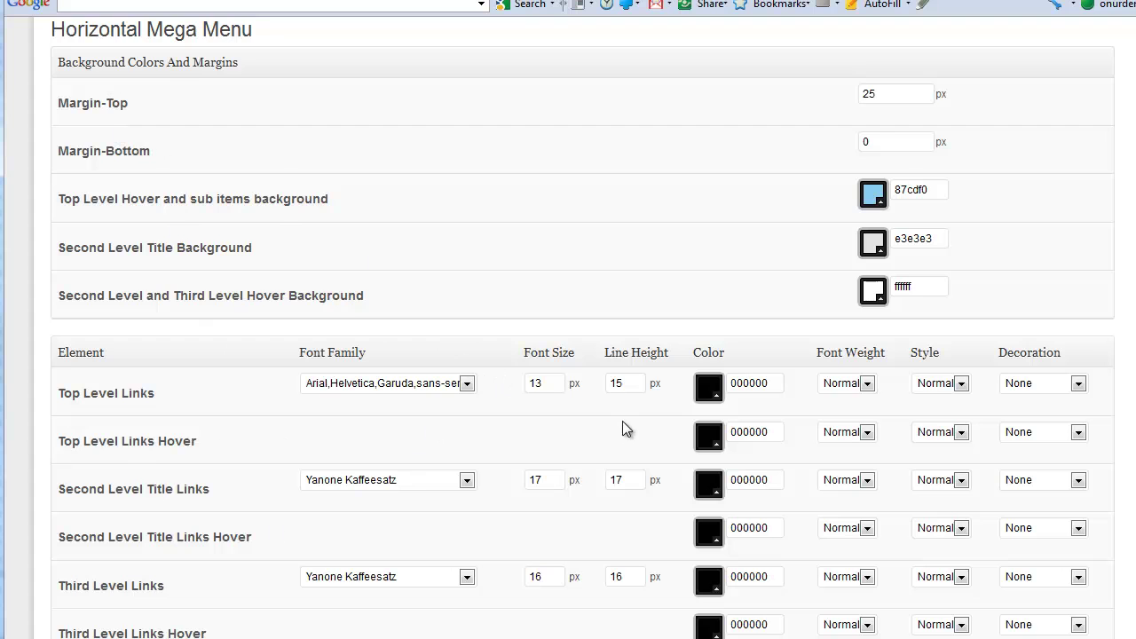
{"action": "scroll", "coordinate": [404, 444], "scroll_direction": "down", "scroll_amount": 3}
{"action": "scroll", "coordinate": [401, 438], "scroll_direction": "up", "scroll_amount": 3}
{"action": "scroll", "coordinate": [488, 411], "scroll_direction": "up", "scroll_amount": 10}
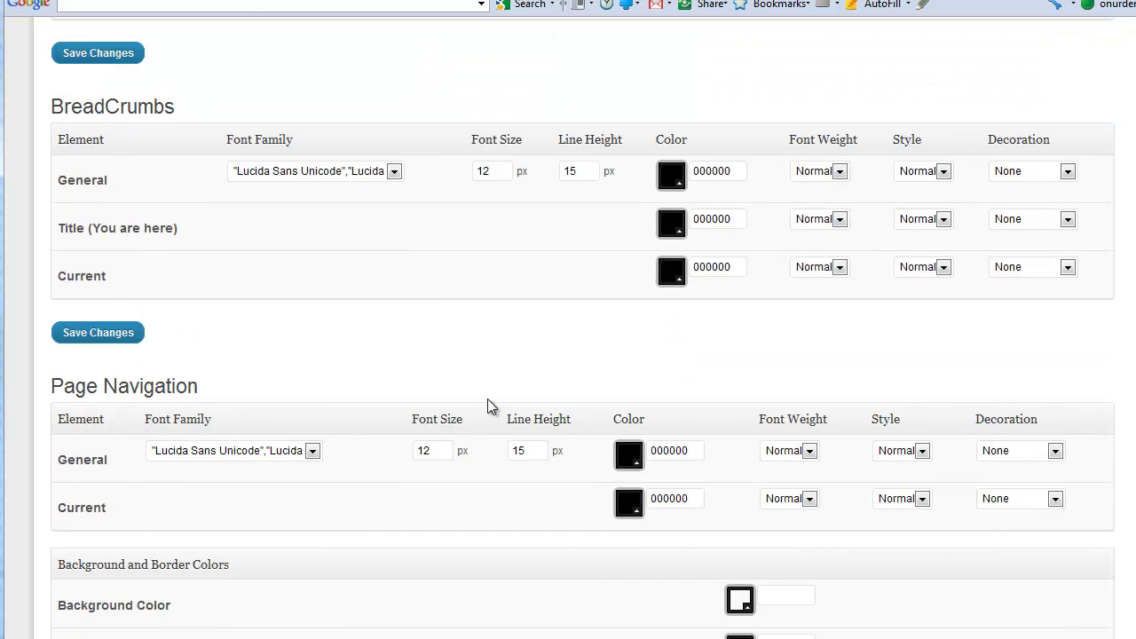
{"action": "scroll", "coordinate": [515, 373], "scroll_direction": "up", "scroll_amount": 5}
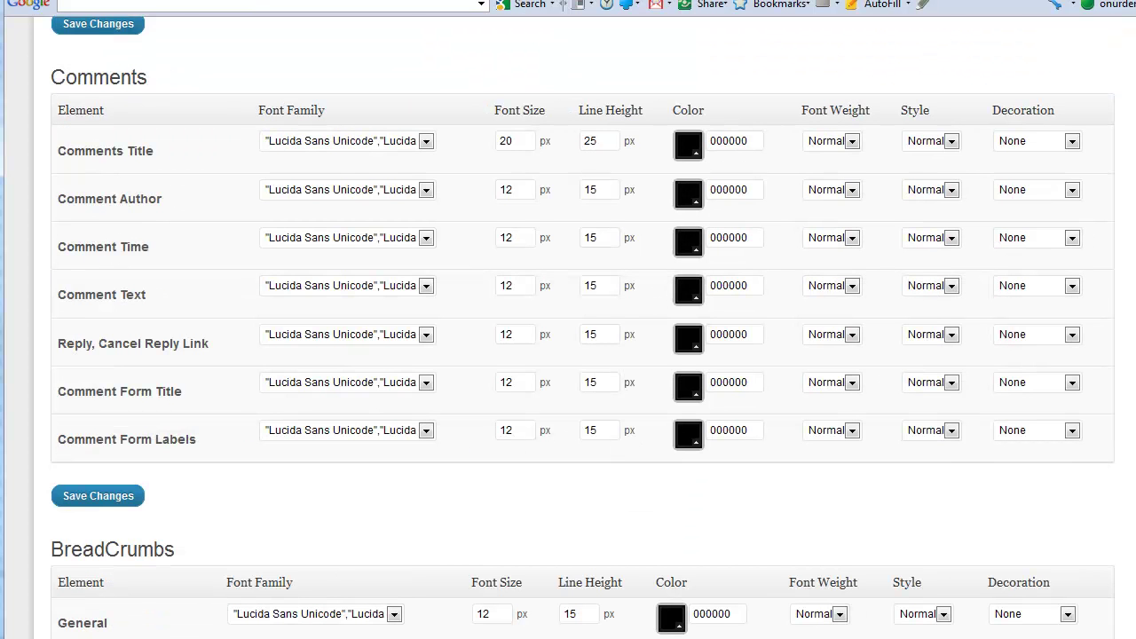
{"action": "scroll", "coordinate": [1128, 62], "scroll_direction": "up", "scroll_amount": 15}
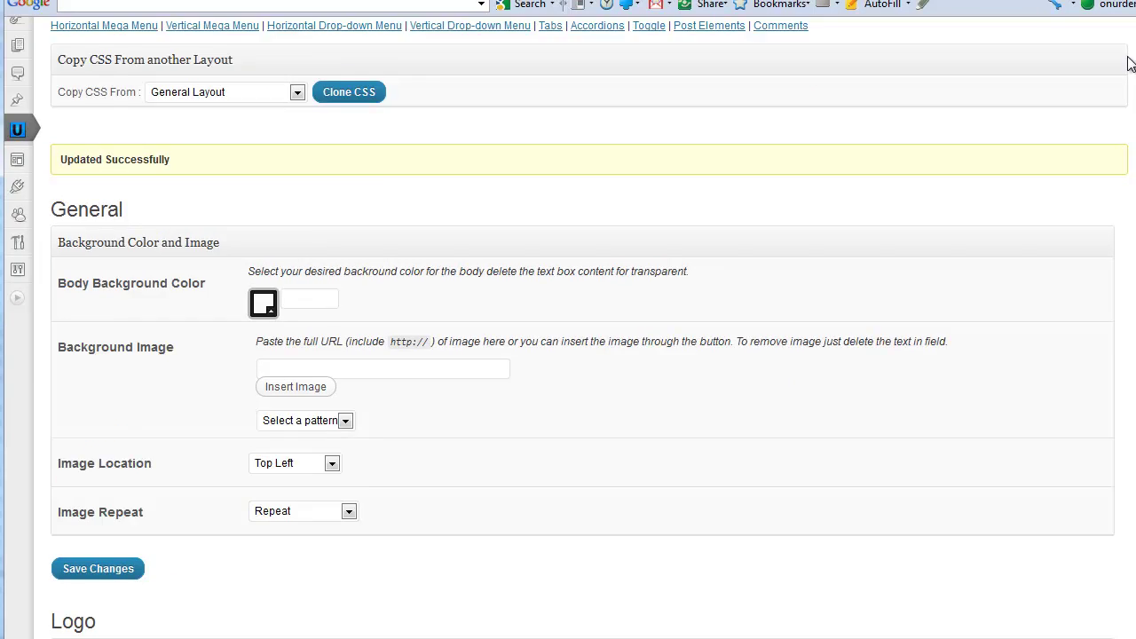
In the Logo settings, change the Site Logo color to the red ff0d39 and save the changes.
{"action": "scroll", "coordinate": [1128, 62], "scroll_direction": "down", "scroll_amount": 8}
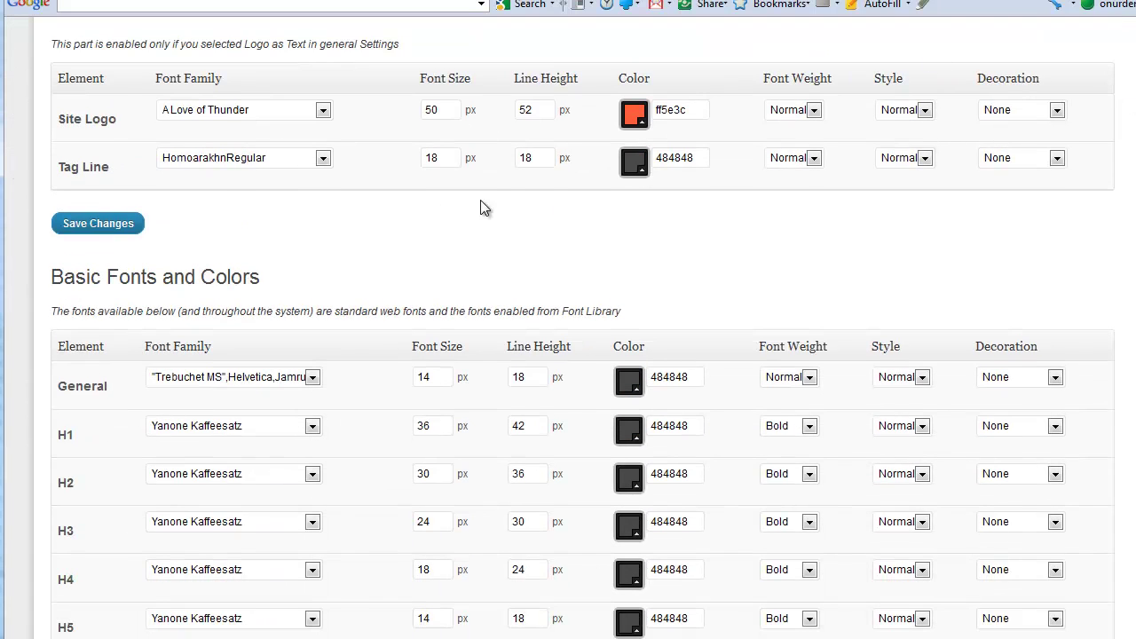
{"action": "scroll", "coordinate": [505, 116], "scroll_direction": "up", "scroll_amount": 4}
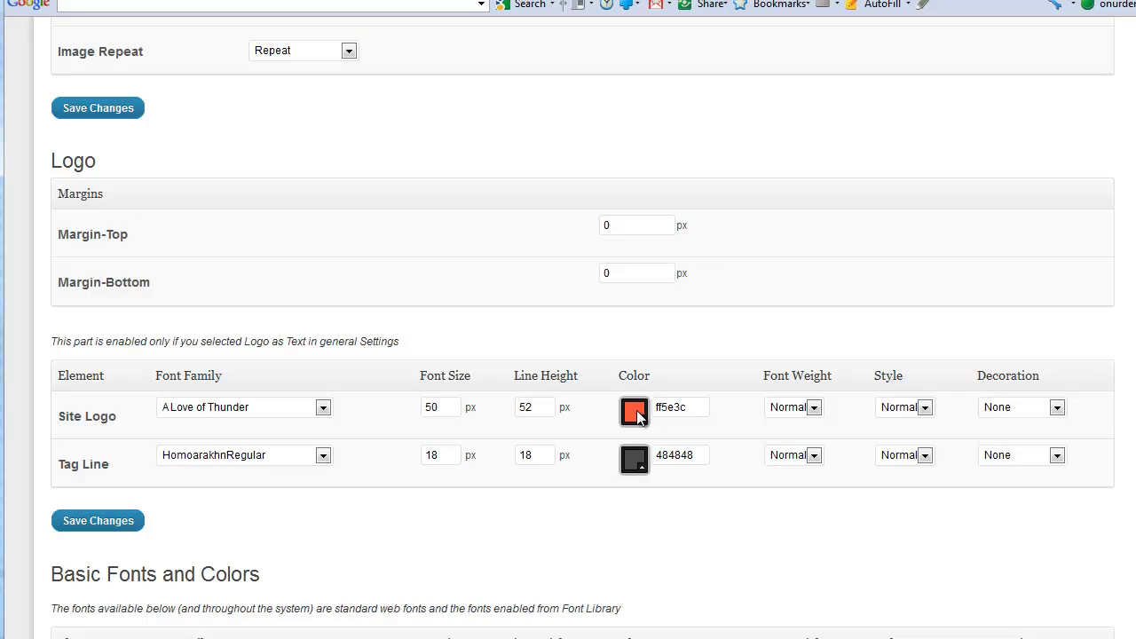
{"action": "key", "text": "ctrl+Tab"}
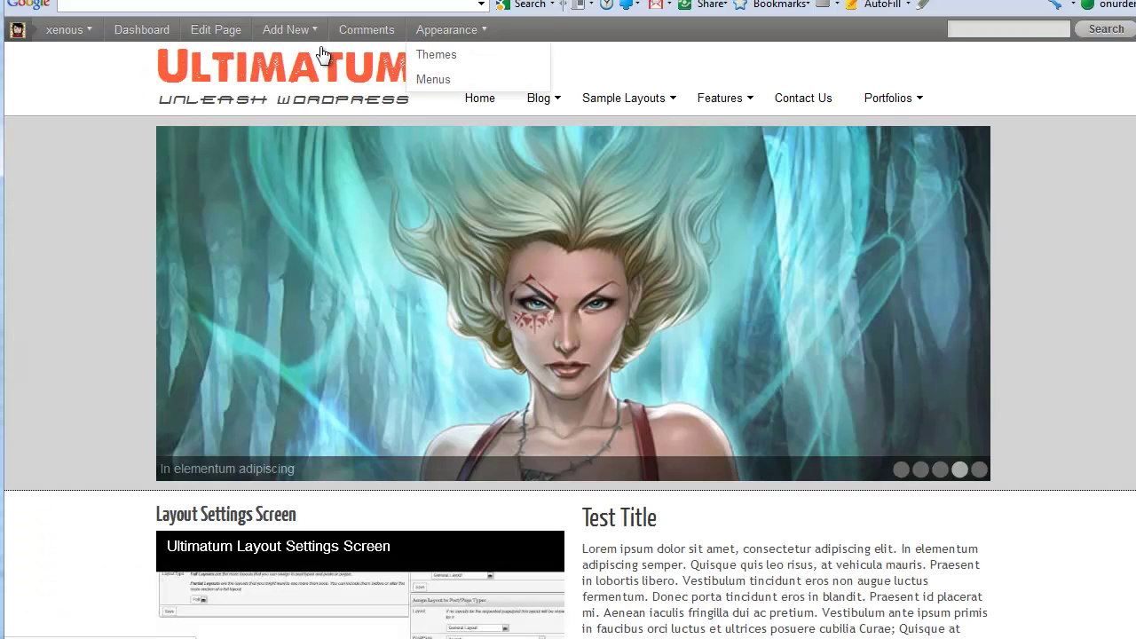
{"action": "key", "text": "ctrl+Tab"}
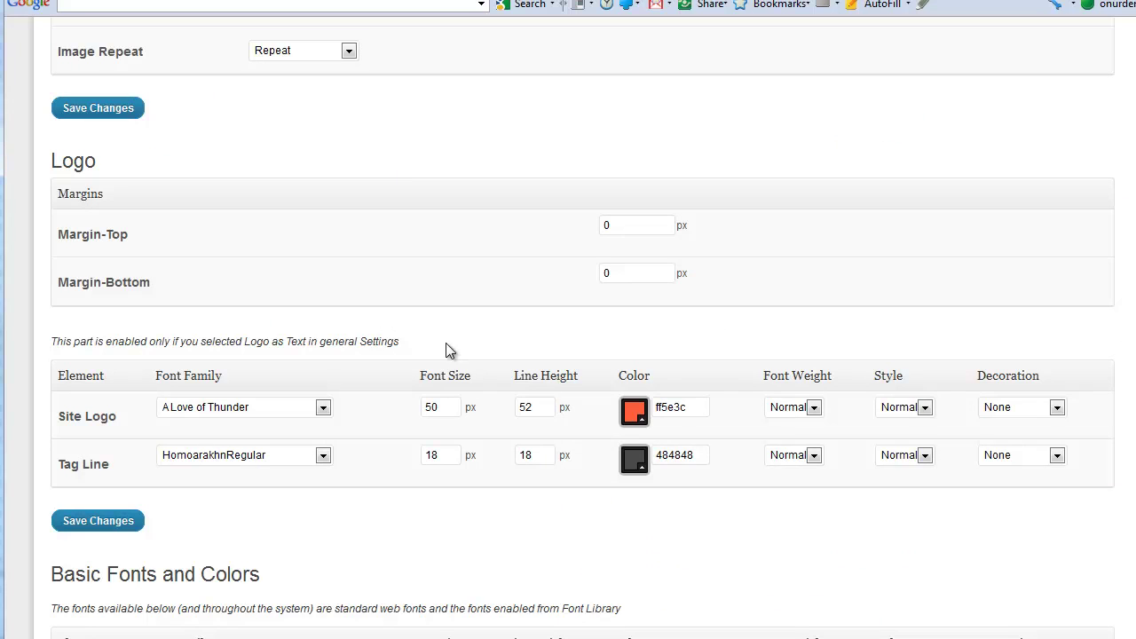
{"action": "left_click", "coordinate": [632, 414]}
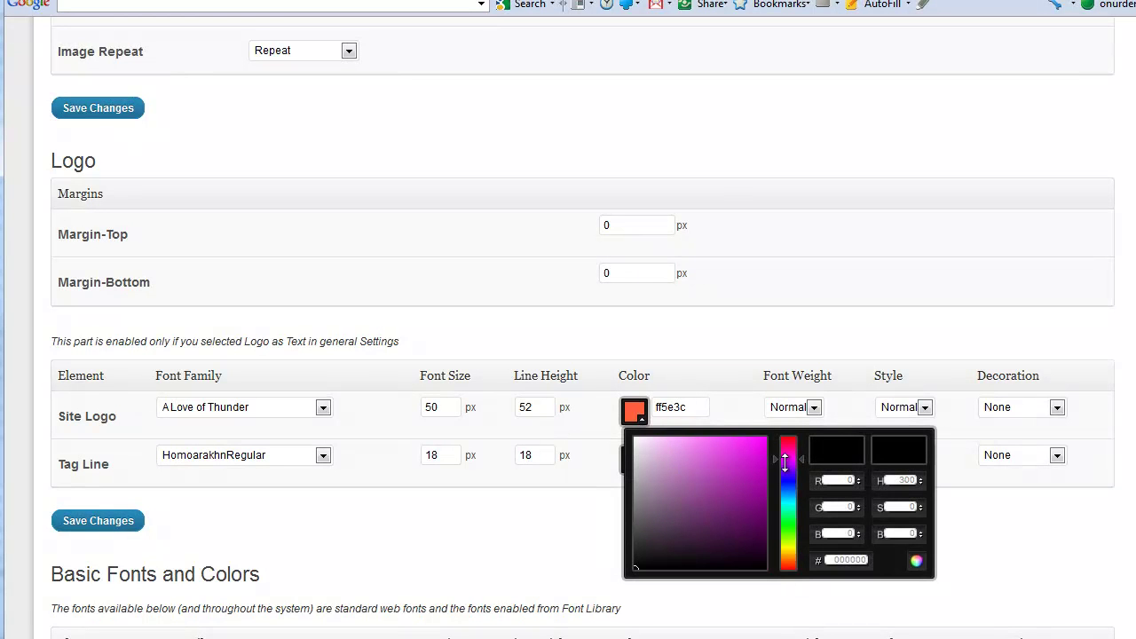
{"action": "mouse_move", "coordinate": [786, 466]}
{"action": "left_mouse_down"}
{"action": "mouse_move", "coordinate": [786, 442]}
{"action": "mouse_move", "coordinate": [765, 458]}
{"action": "mouse_move", "coordinate": [759, 438]}
{"action": "left_mouse_up"}
{"action": "left_click", "coordinate": [306, 544]}
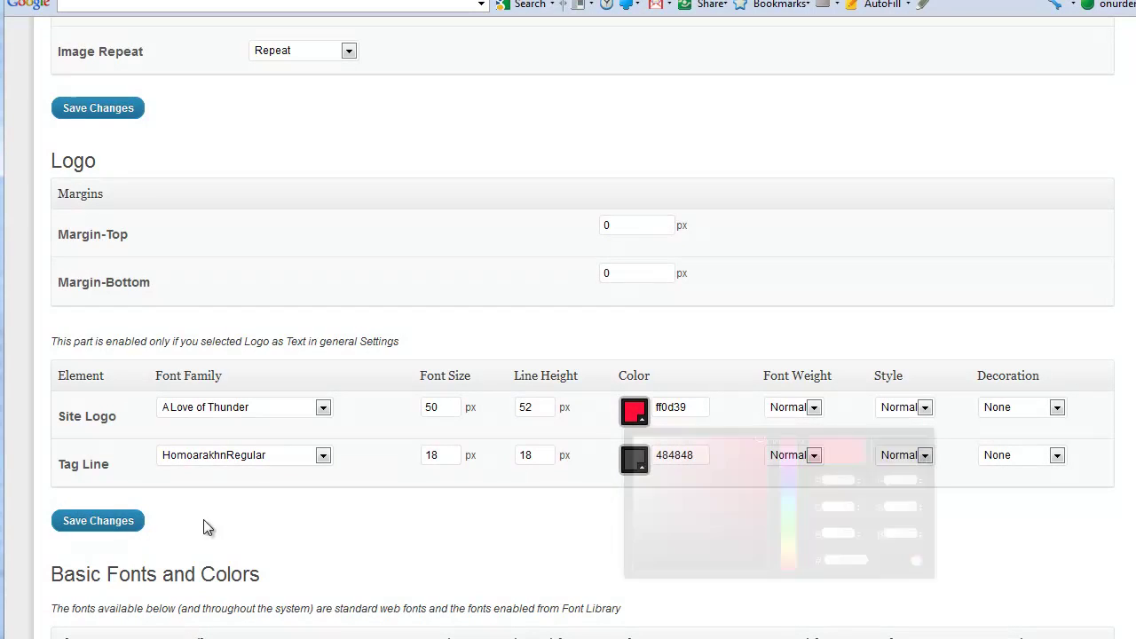
{"action": "left_click", "coordinate": [117, 521]}
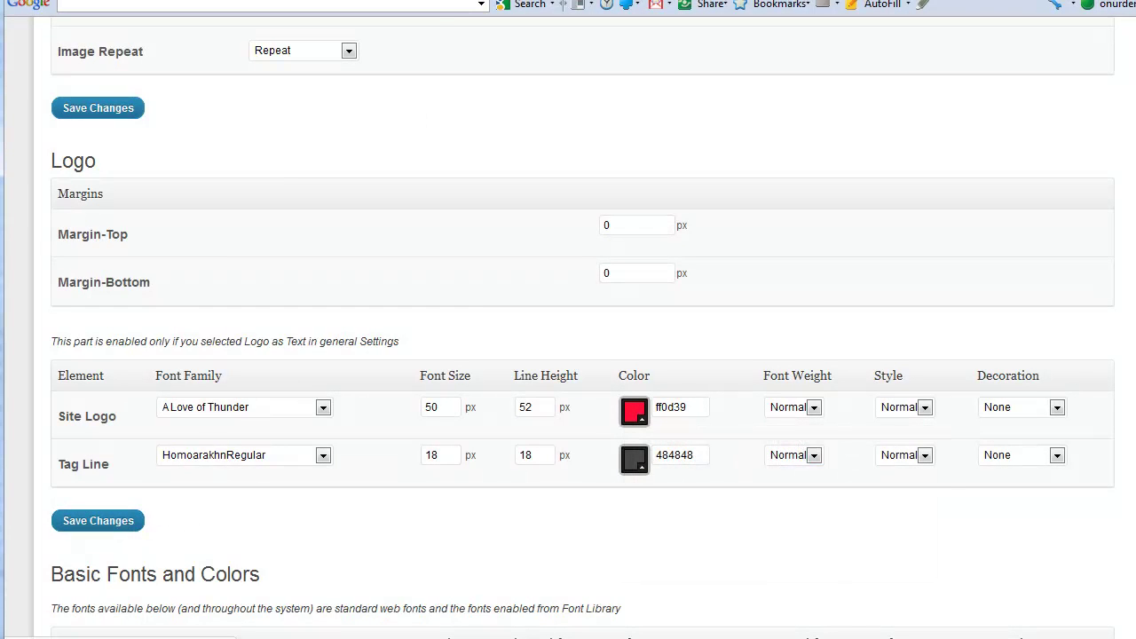
Reload the site's home page and check the logo color and the body text below the slider.
{"action": "key", "text": "ctrl+Tab"}
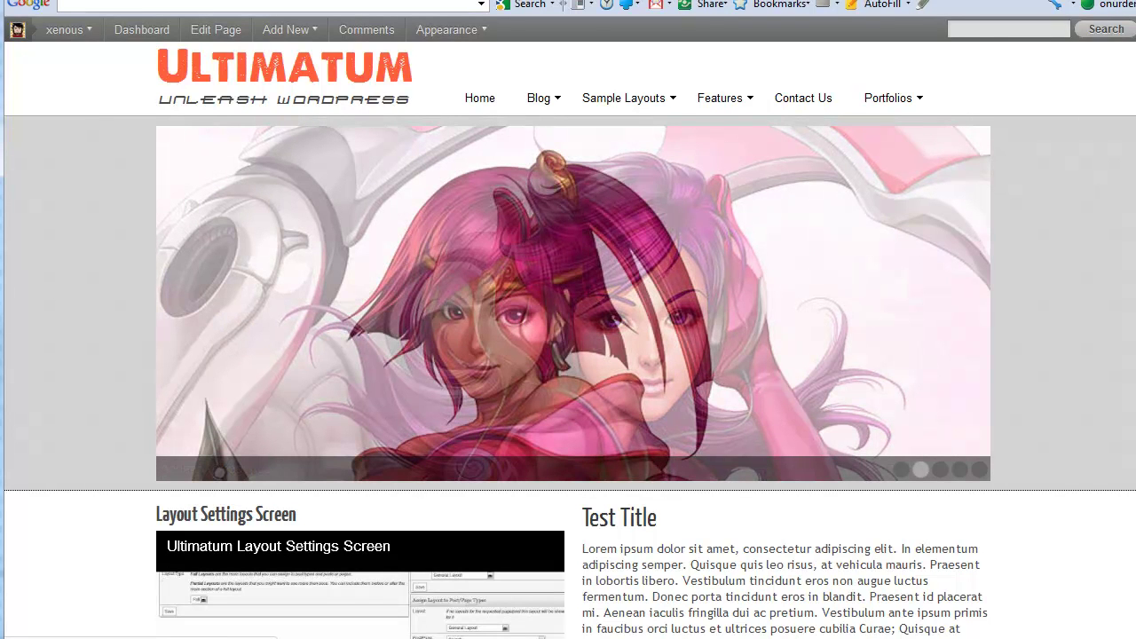
{"action": "key", "text": "F5"}
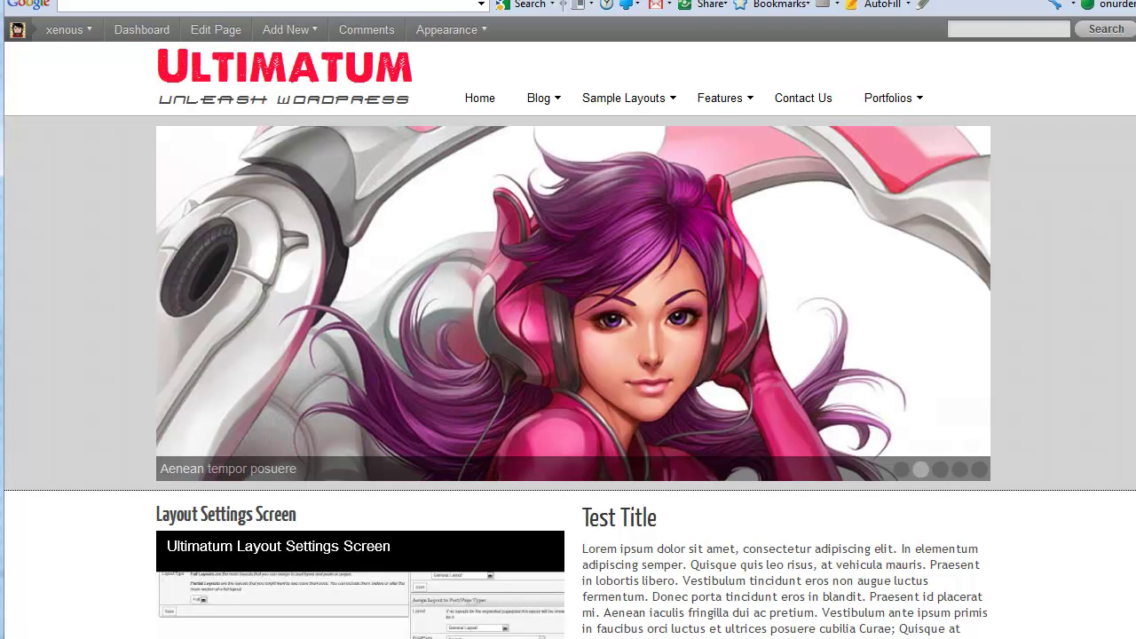
{"action": "scroll", "coordinate": [695, 540], "scroll_direction": "down", "scroll_amount": 3}
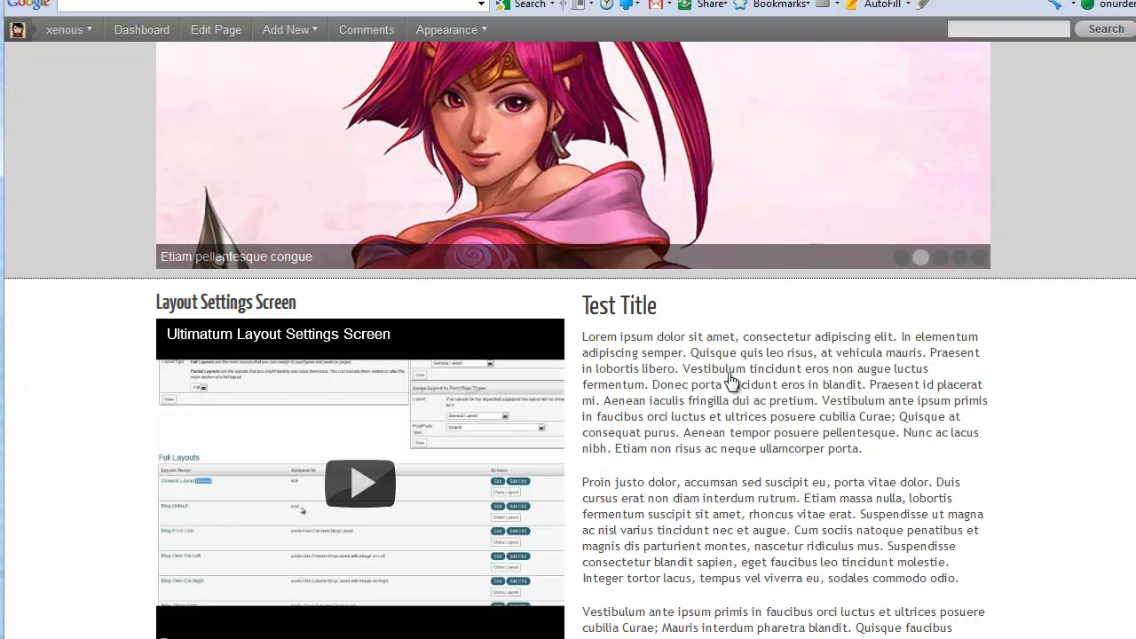
{"action": "scroll", "coordinate": [715, 399], "scroll_direction": "down", "scroll_amount": 2}
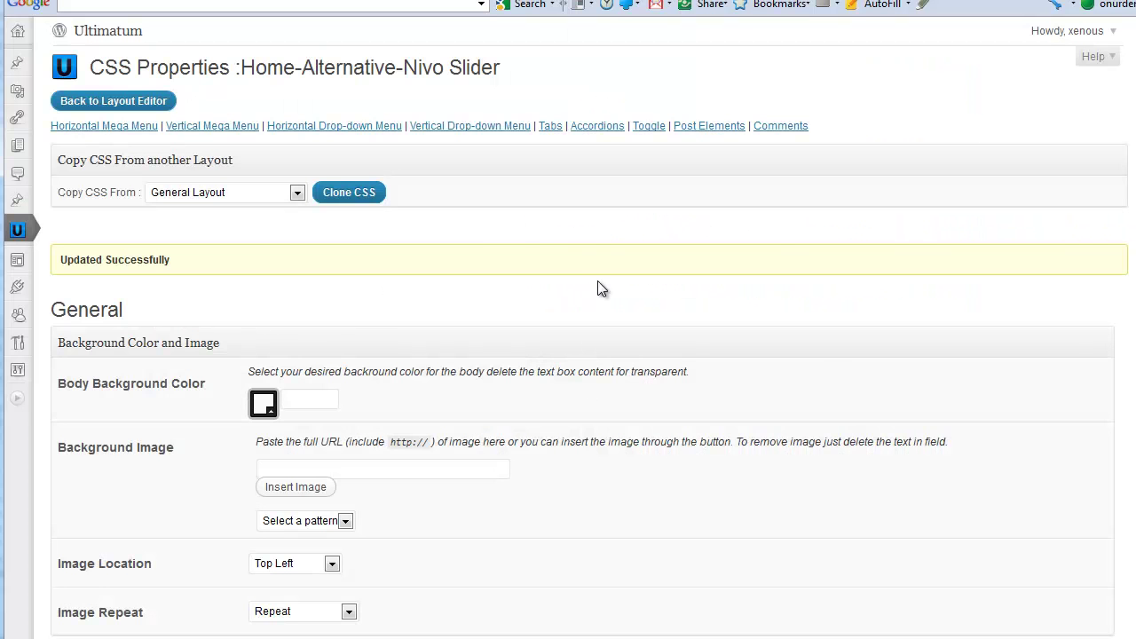
In Basic Fonts and Colors, set the General font family to Yanone Kaffeesatz and save the changes.
{"action": "scroll", "coordinate": [597, 289], "scroll_direction": "down", "scroll_amount": 12}
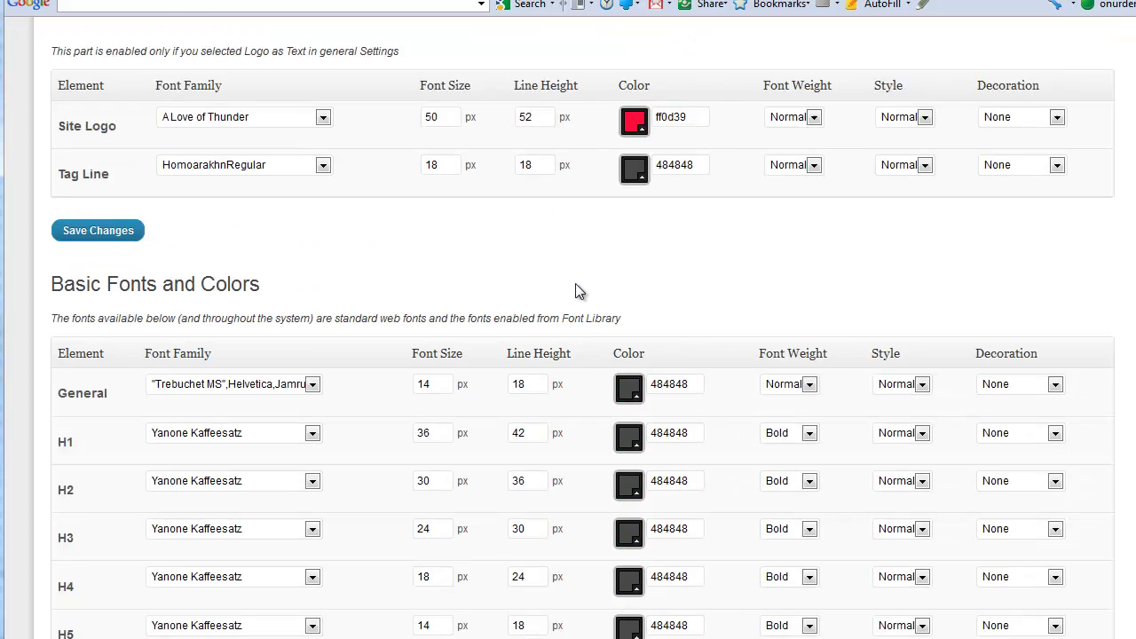
{"action": "scroll", "coordinate": [575, 284], "scroll_direction": "down", "scroll_amount": 2}
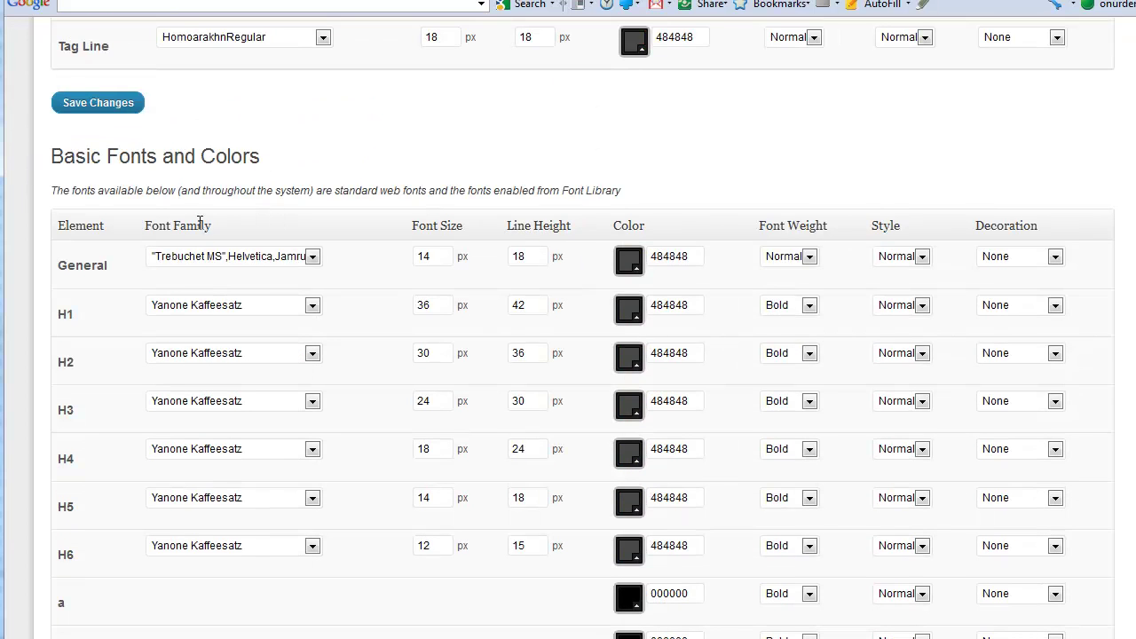
{"action": "left_click", "coordinate": [210, 257]}
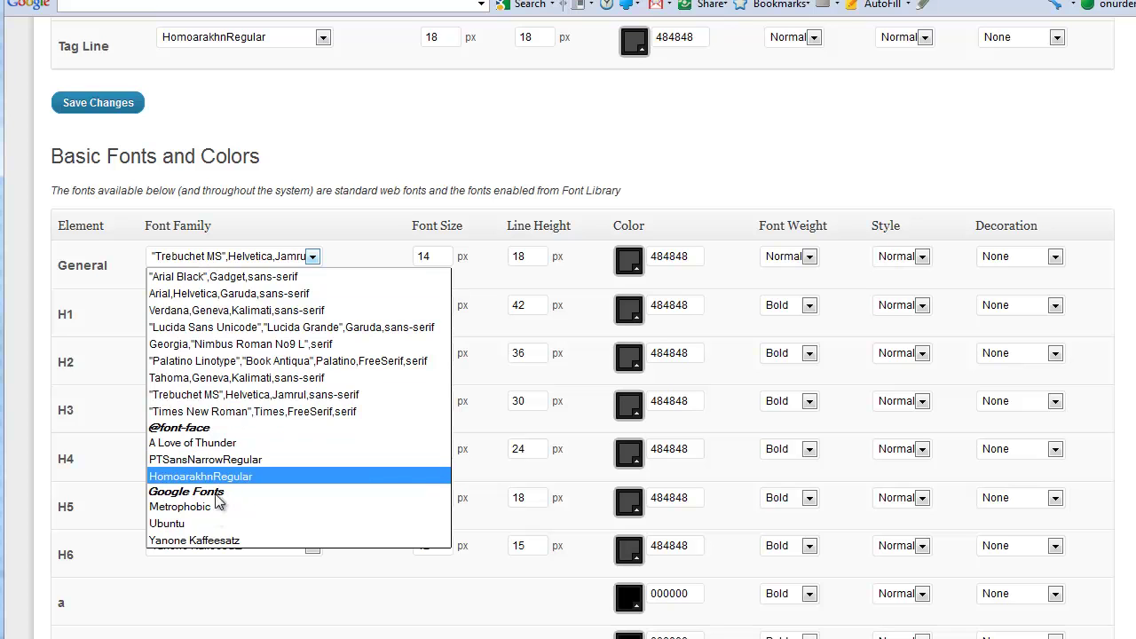
{"action": "left_click", "coordinate": [210, 523]}
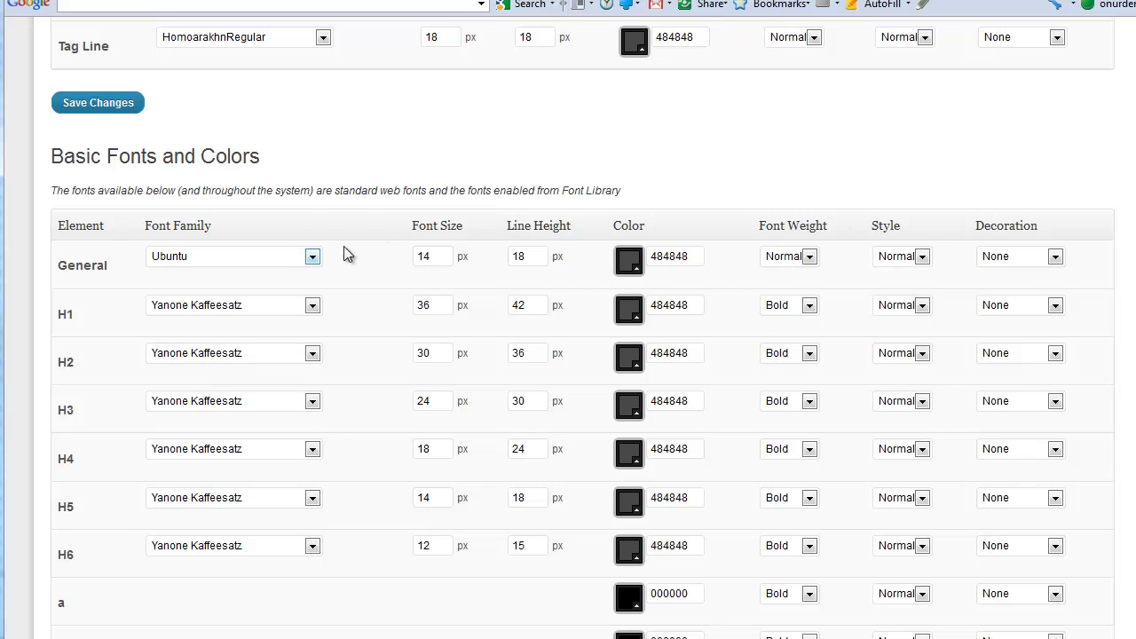
{"action": "left_click", "coordinate": [299, 255]}
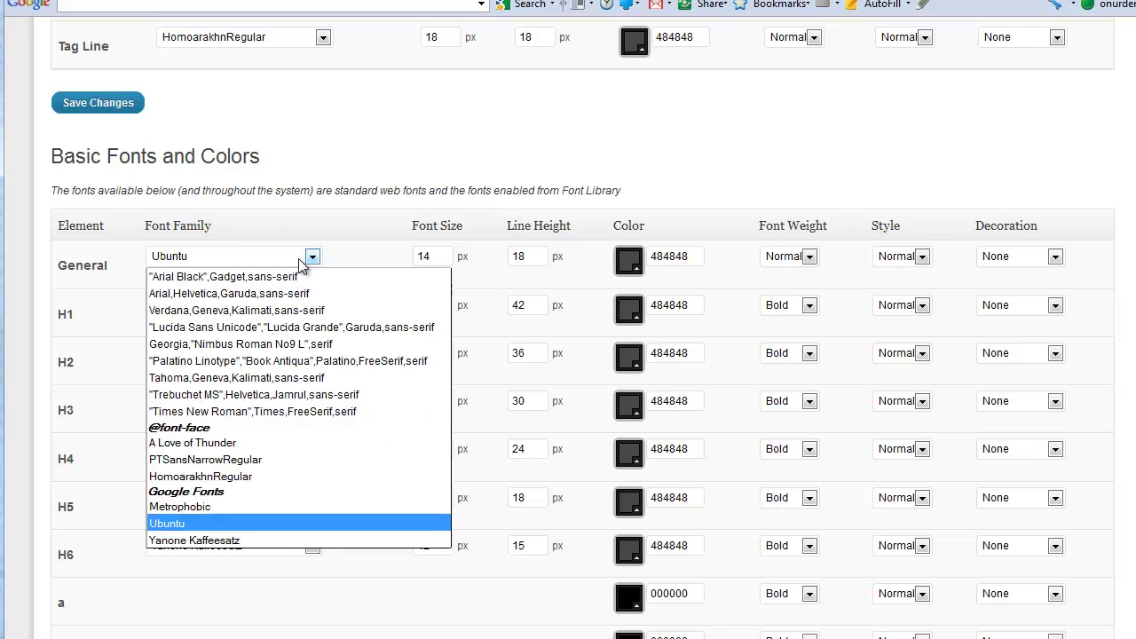
{"action": "left_click", "coordinate": [245, 539]}
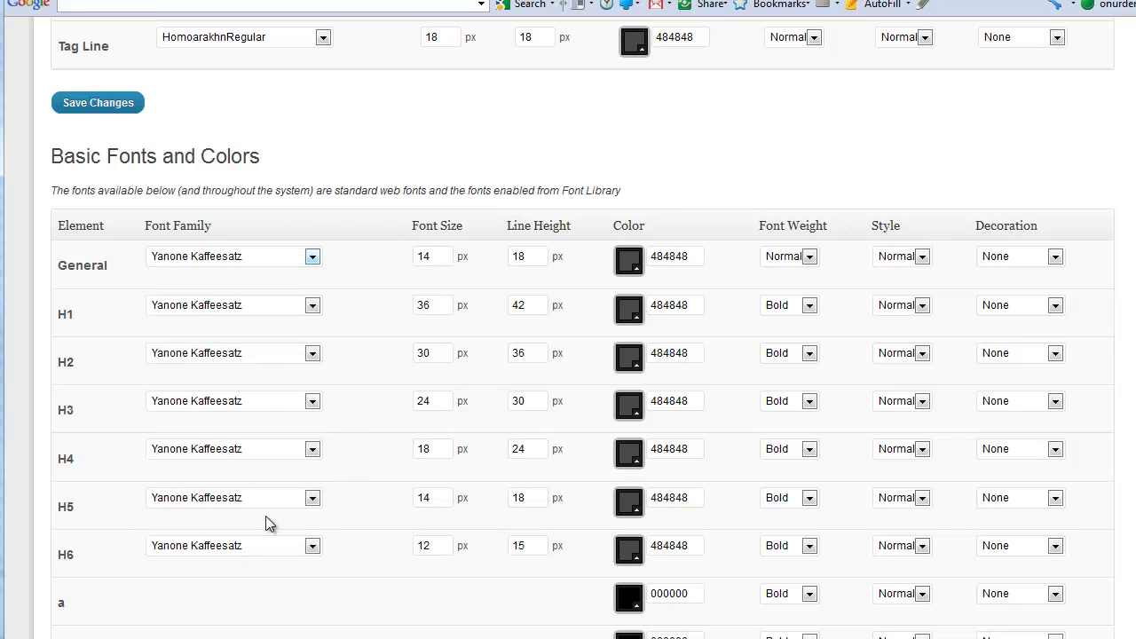
{"action": "left_click", "coordinate": [122, 105]}
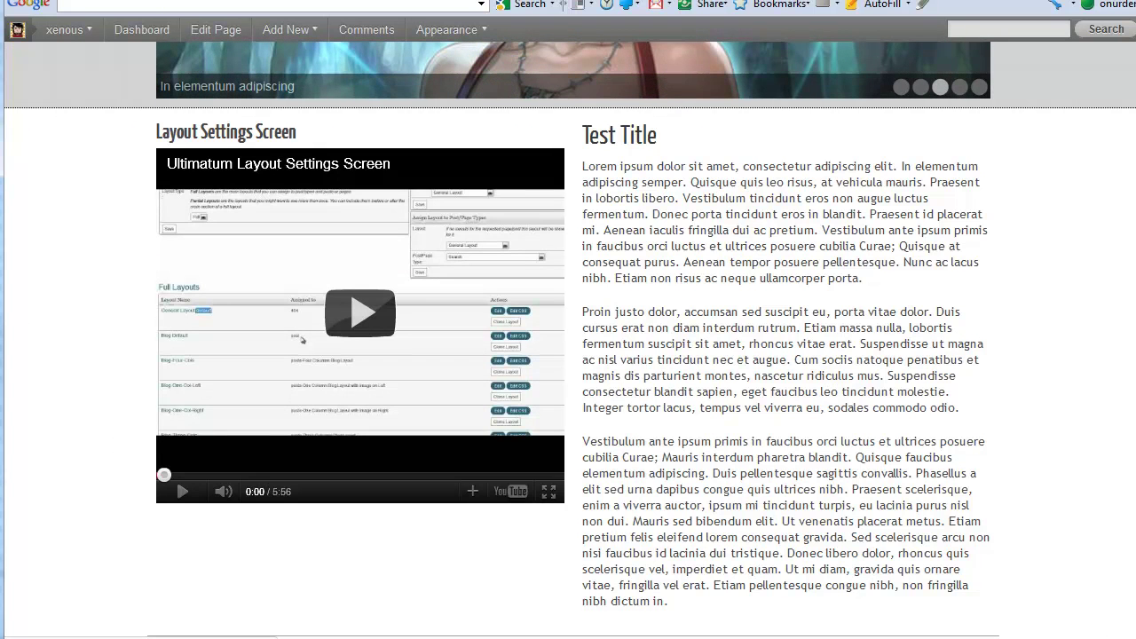
Reload the site's home page and check the font of the paragraphs under Test Title.
{"action": "key", "text": "F5"}
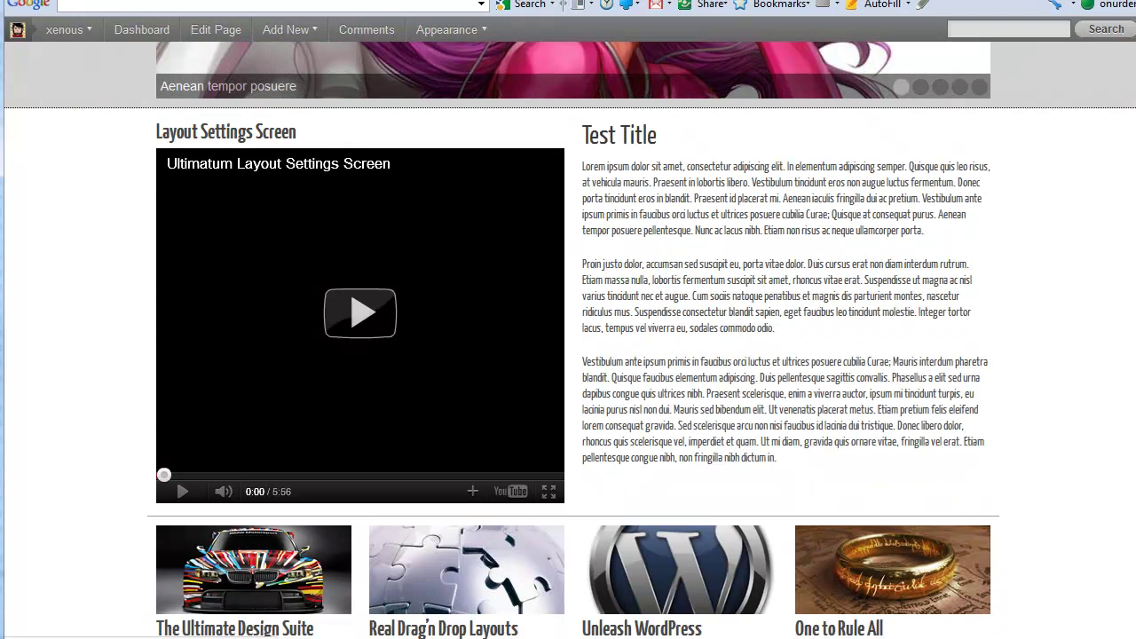
{"action": "left_click_drag", "start_coordinate": [610, 182], "coordinate": [591, 166]}
{"action": "left_click", "coordinate": [588, 169]}
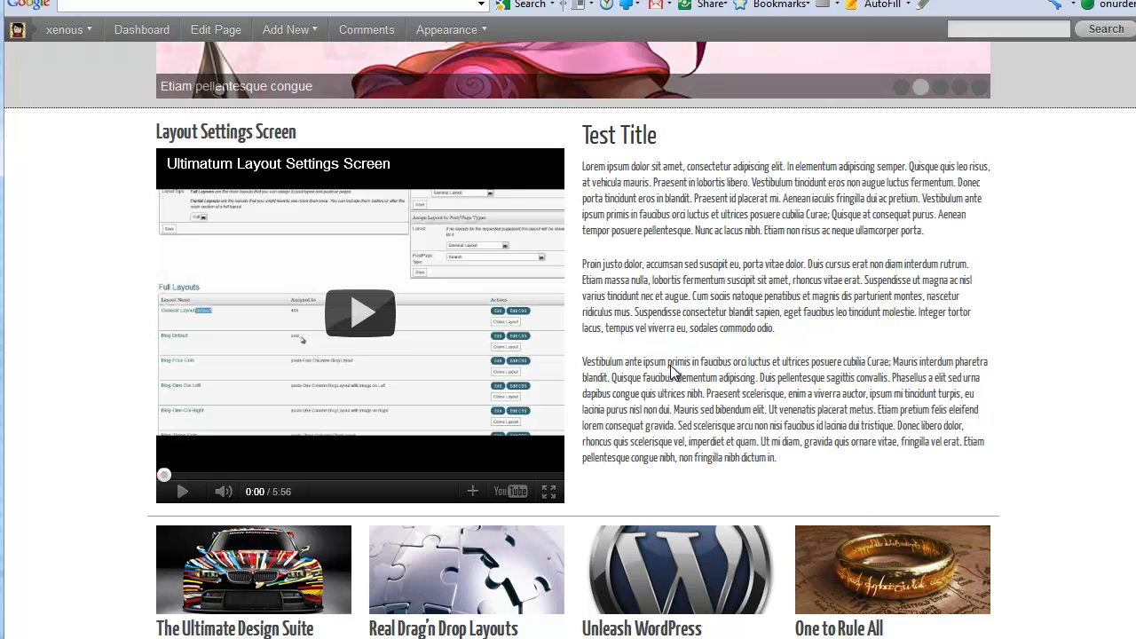
Back in the CSS properties, set the General font size to 16 px, increase its line height, and save the changes.
{"action": "key", "text": "alt+Left"}
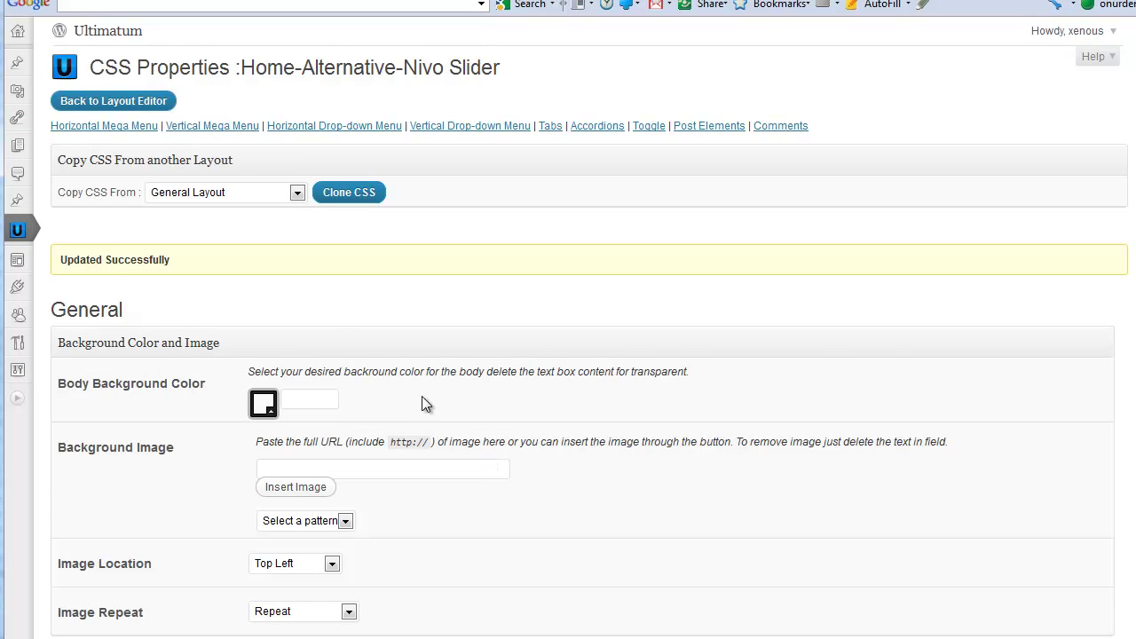
{"action": "scroll", "coordinate": [422, 401], "scroll_direction": "down", "scroll_amount": 1}
{"action": "scroll", "coordinate": [422, 401], "scroll_direction": "down", "scroll_amount": 10}
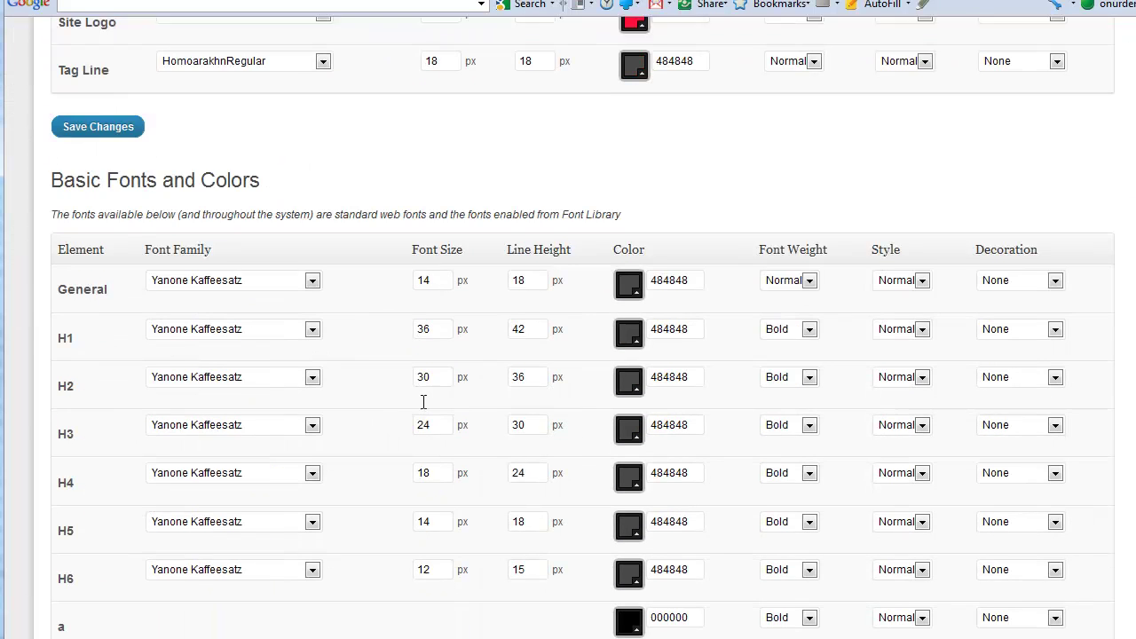
{"action": "left_click_drag", "start_coordinate": [433, 257], "coordinate": [402, 263]}
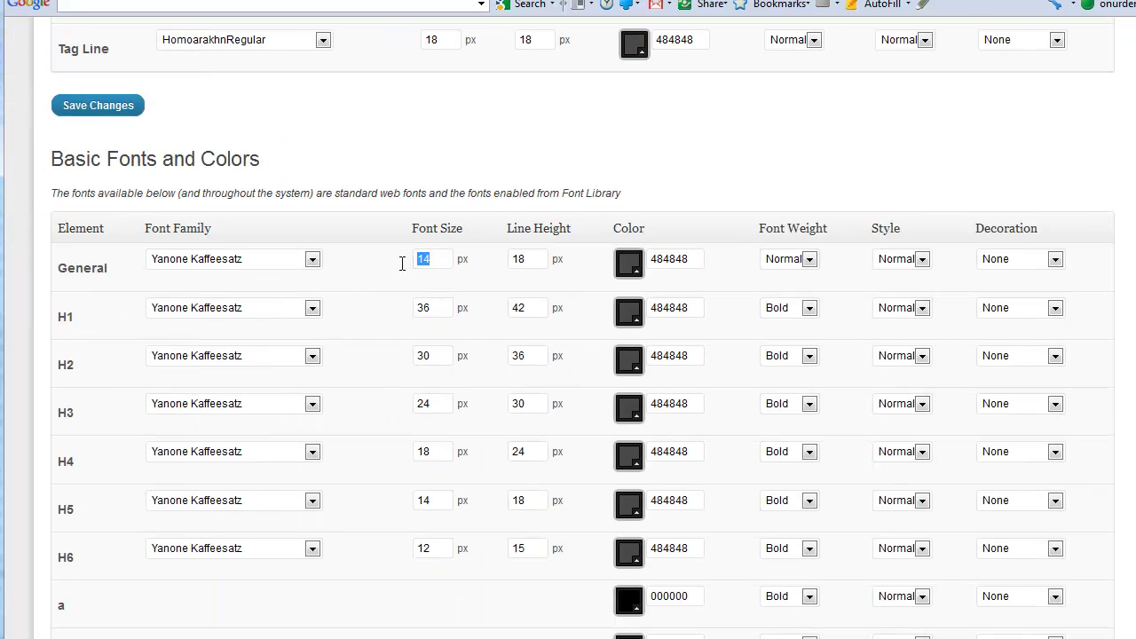
{"action": "type", "text": "16"}
{"action": "key", "text": "Tab"}
{"action": "type", "text": "2"}
{"action": "scroll", "coordinate": [157, 568], "scroll_direction": "down", "scroll_amount": 3}
{"action": "left_click", "coordinate": [104, 522]}
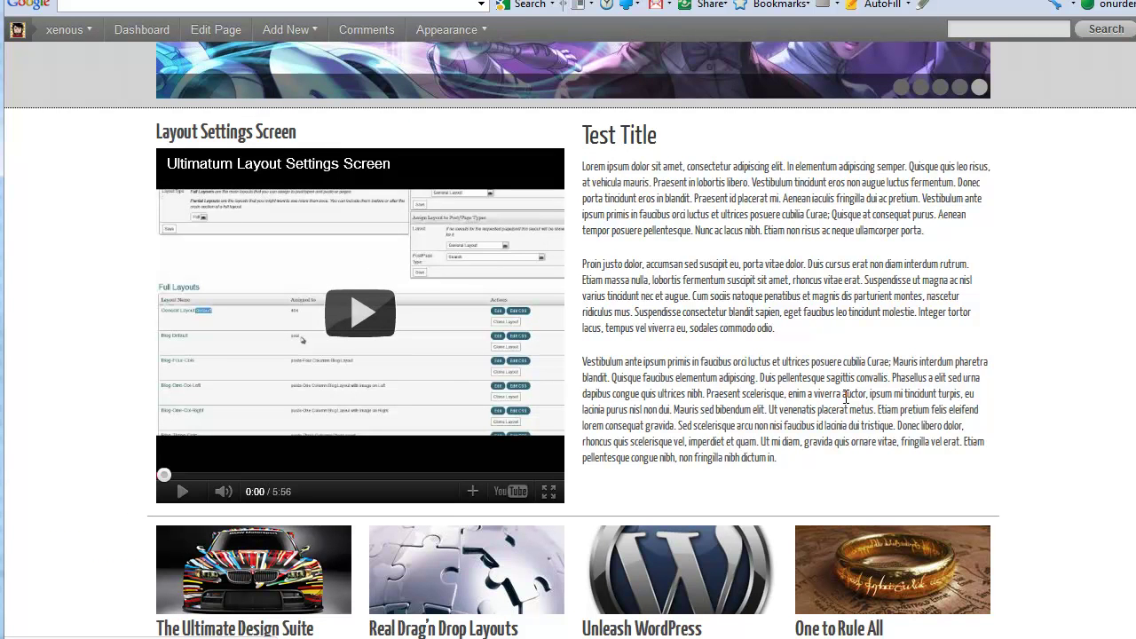
Reload the site's home page, check the size and spacing of the body text, and return to the CSS properties.
{"action": "key", "text": "F5"}
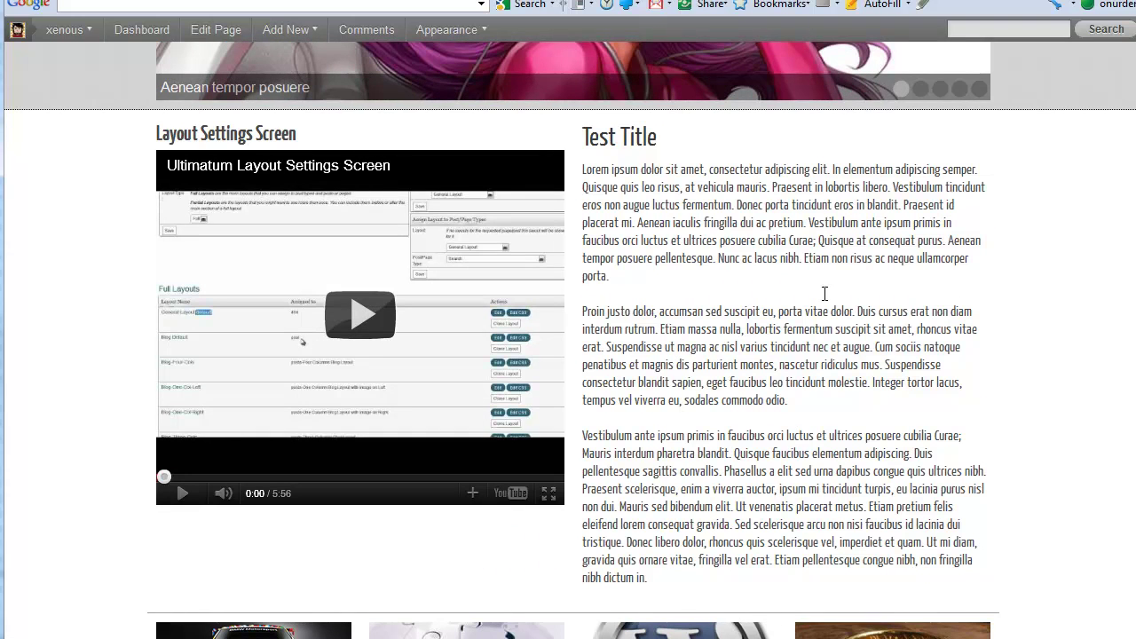
{"action": "key", "text": "ctrl+Tab"}
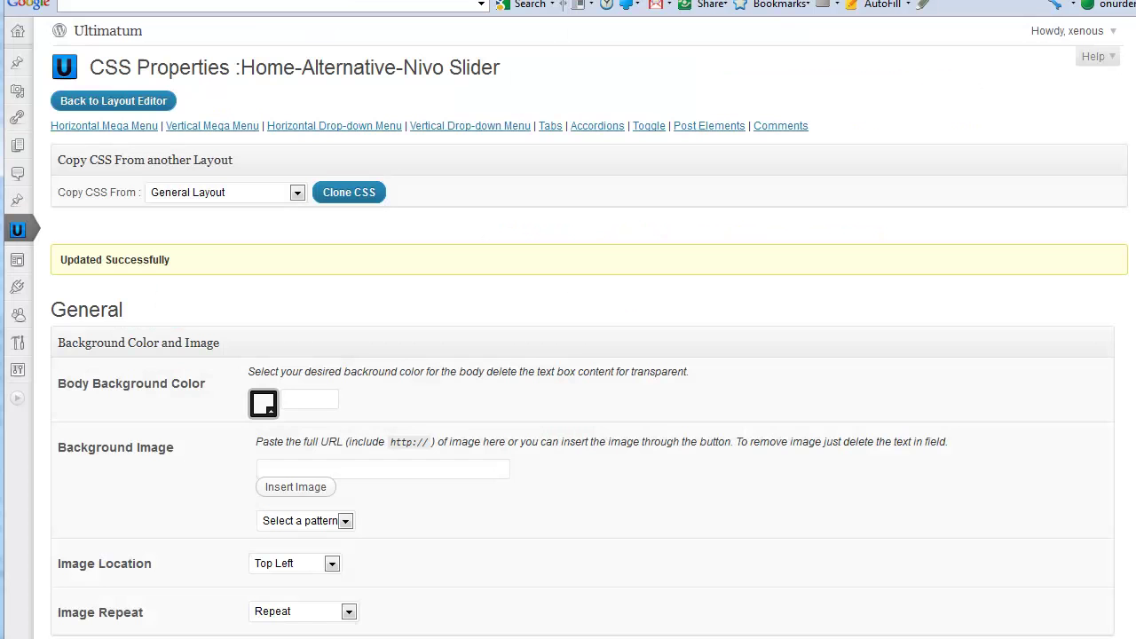
Examine the Post Elements background, border and padding settings for the archive page title, post container and post title.
{"action": "scroll", "coordinate": [543, 321], "scroll_direction": "down", "scroll_amount": 15}
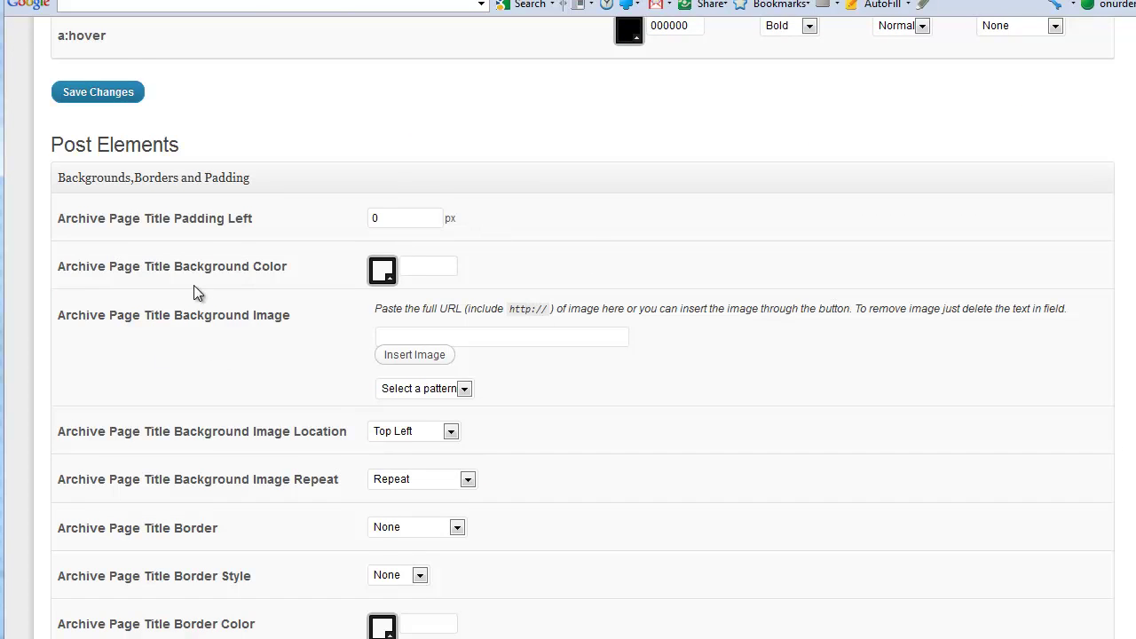
{"action": "scroll", "coordinate": [193, 285], "scroll_direction": "down", "scroll_amount": 3}
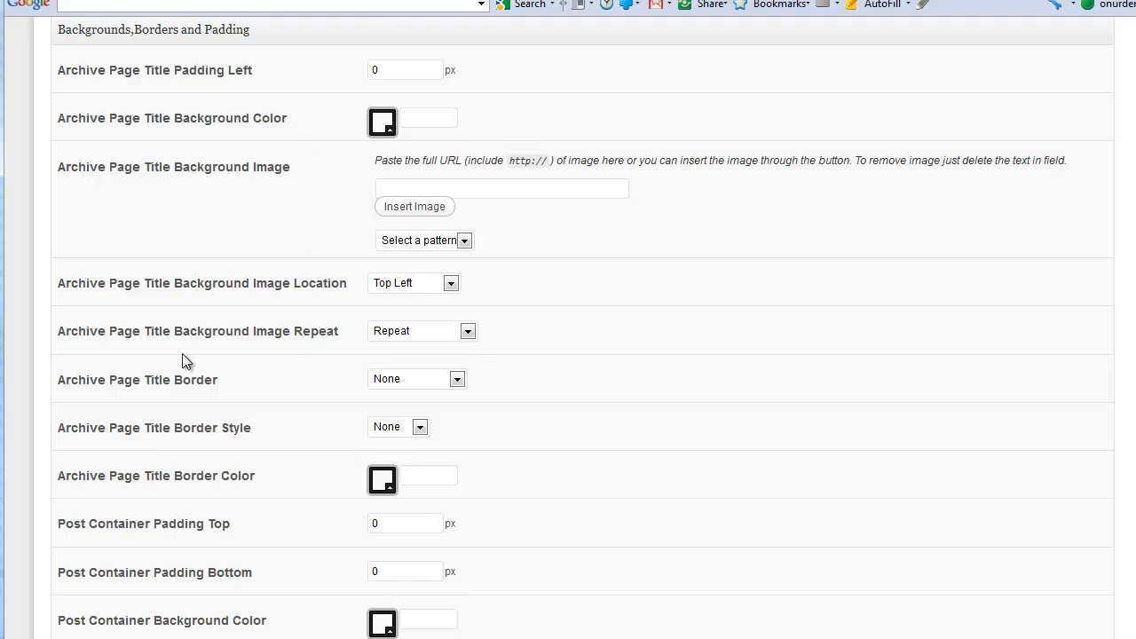
{"action": "scroll", "coordinate": [181, 346], "scroll_direction": "down", "scroll_amount": 3}
{"action": "scroll", "coordinate": [171, 380], "scroll_direction": "down", "scroll_amount": 3}
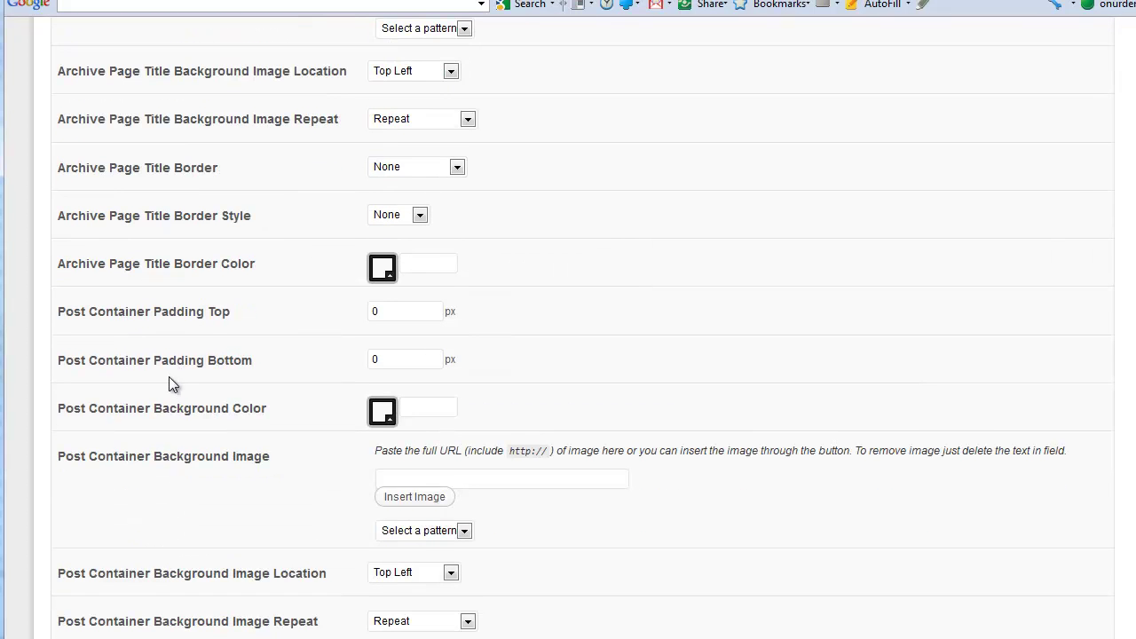
{"action": "scroll", "coordinate": [123, 339], "scroll_direction": "down", "scroll_amount": 2}
{"action": "scroll", "coordinate": [123, 339], "scroll_direction": "down", "scroll_amount": 8}
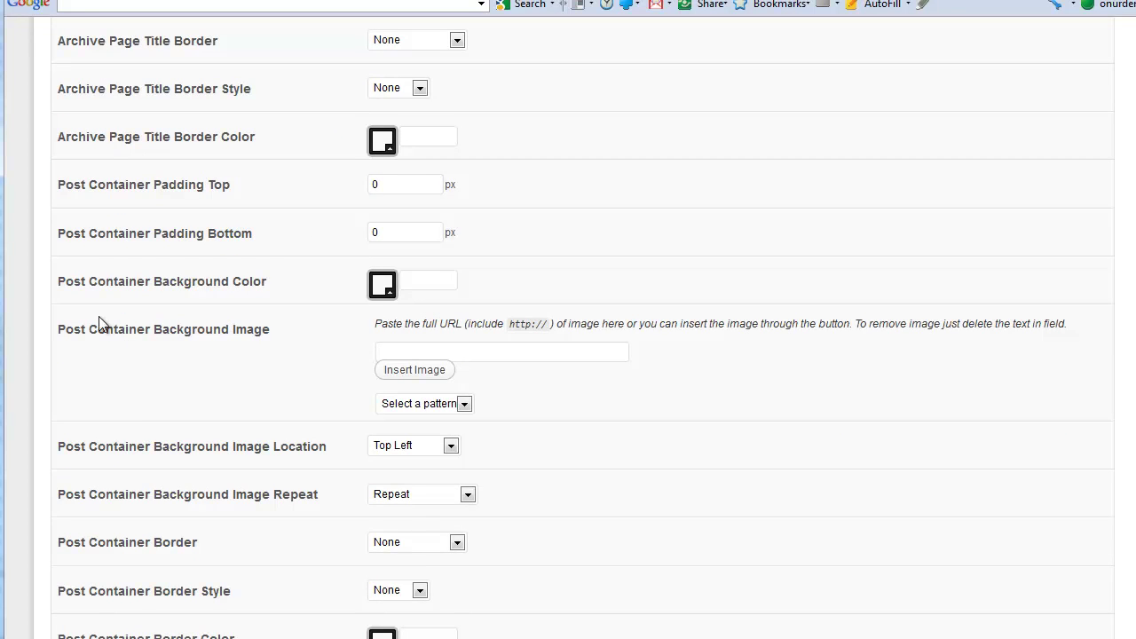
{"action": "scroll", "coordinate": [127, 287], "scroll_direction": "down", "scroll_amount": 5}
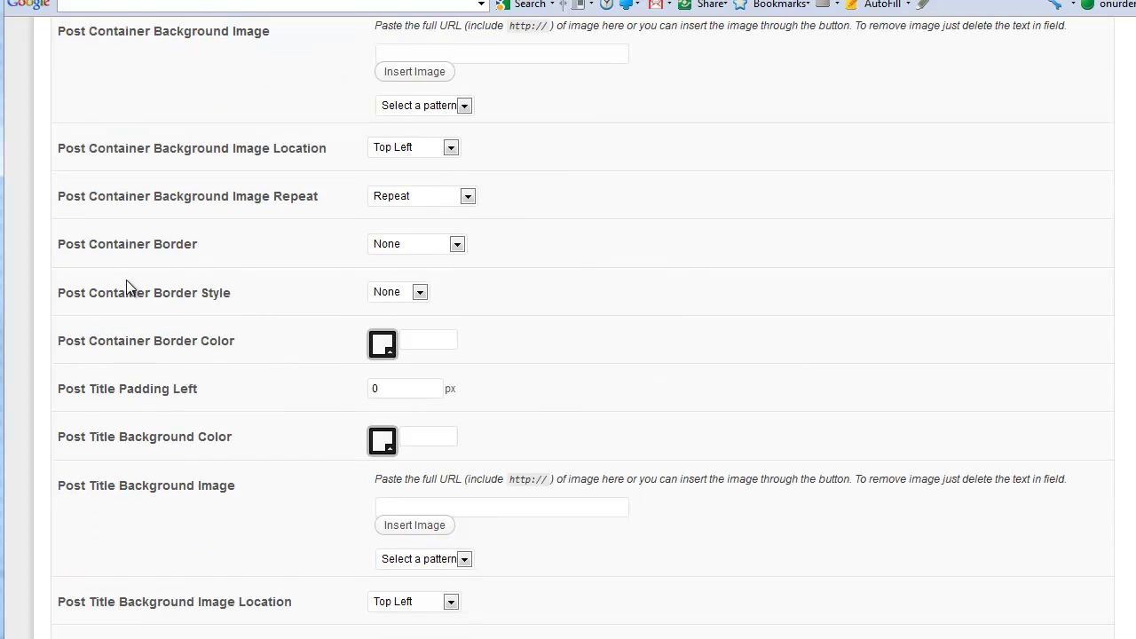
Examine the post title border settings, meta settings and Post Elements font table, and compare them with the Test Title heading on the site.
{"action": "scroll", "coordinate": [252, 264], "scroll_direction": "down", "scroll_amount": 12}
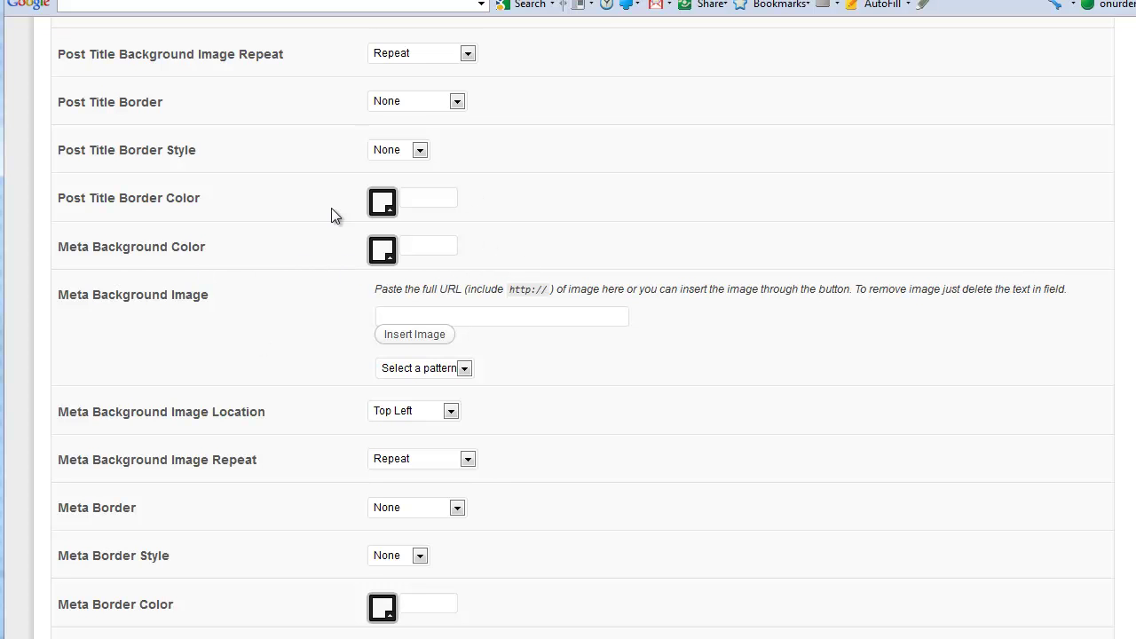
{"action": "scroll", "coordinate": [190, 359], "scroll_direction": "down", "scroll_amount": 3}
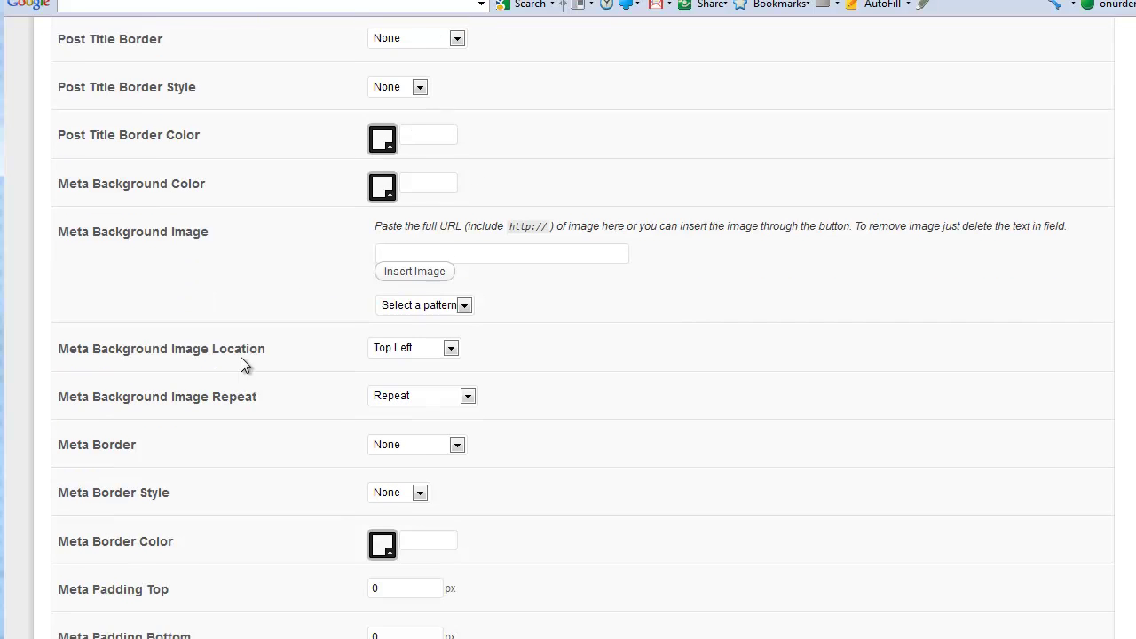
{"action": "scroll", "coordinate": [312, 296], "scroll_direction": "down", "scroll_amount": 11}
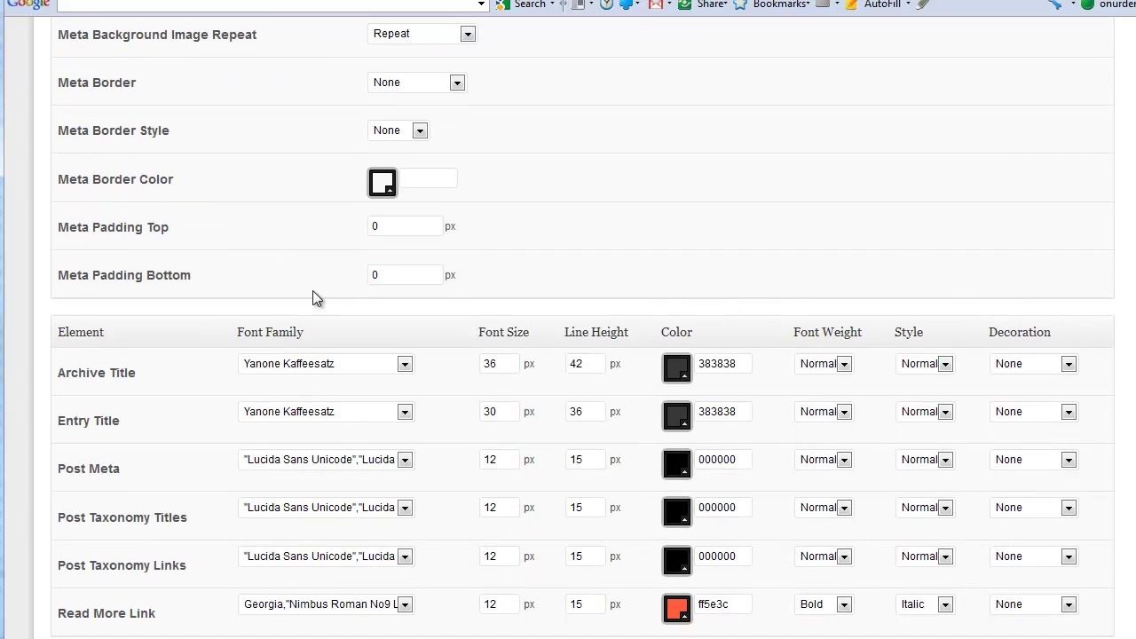
{"action": "scroll", "coordinate": [312, 290], "scroll_direction": "down", "scroll_amount": 1}
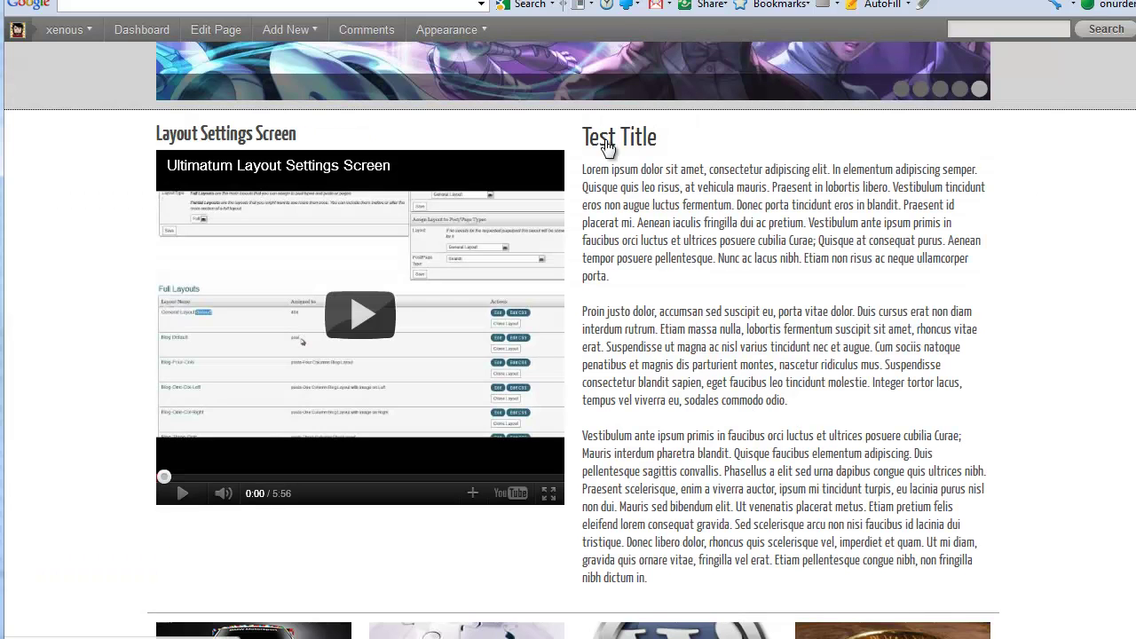
{"action": "left_click_drag", "start_coordinate": [664, 135], "coordinate": [577, 133]}
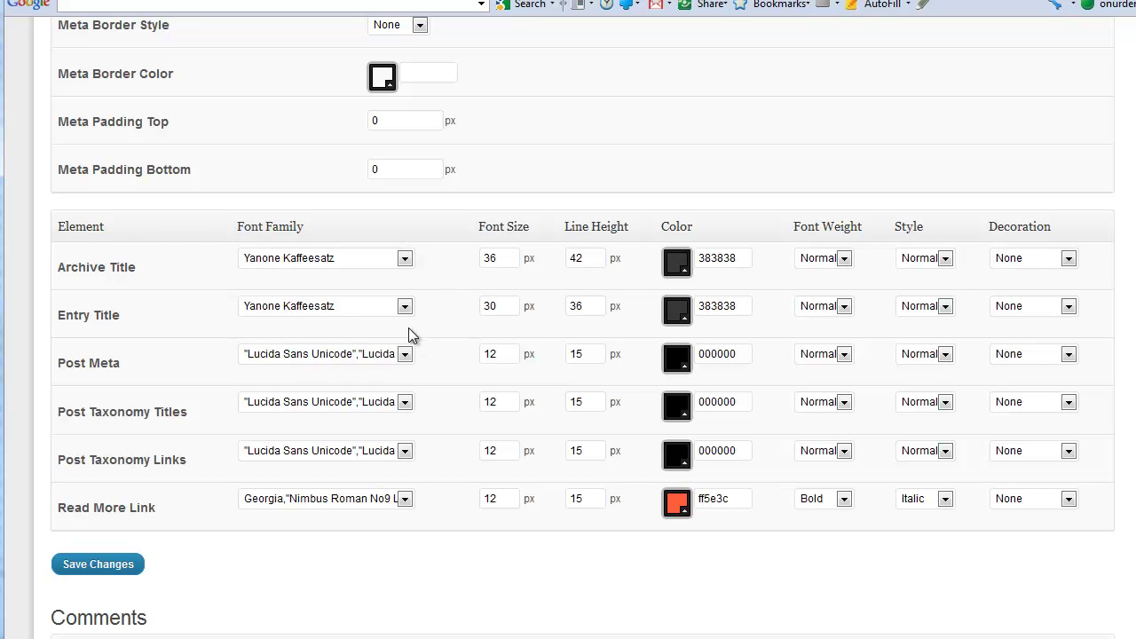
Change the Entry Title font family to League Gothic and save the changes.
{"action": "left_click", "coordinate": [361, 308]}
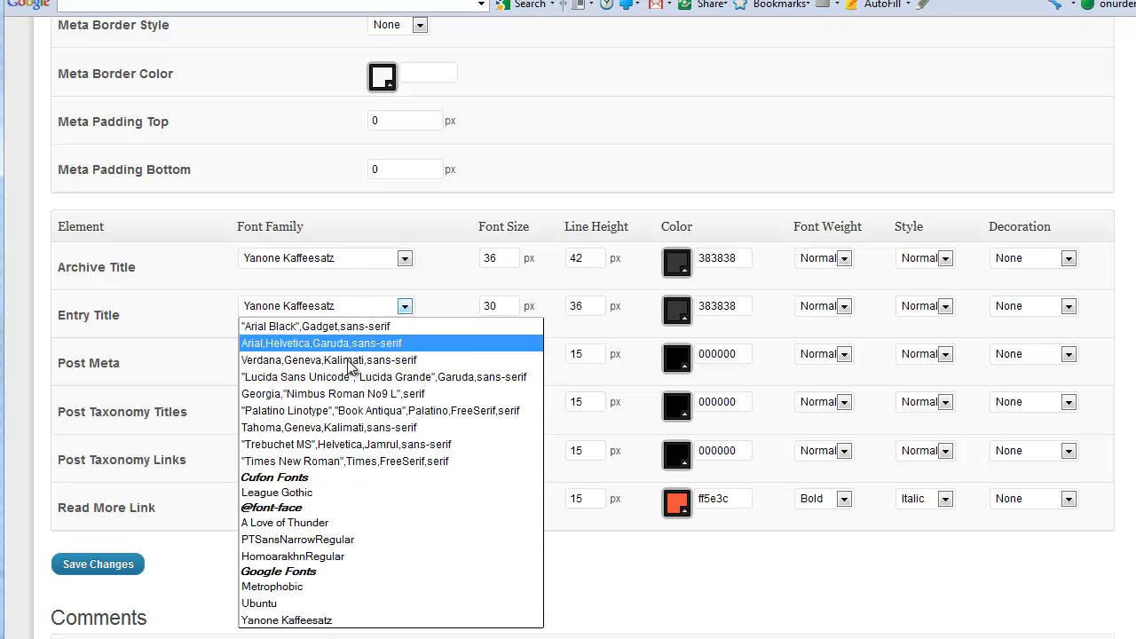
{"action": "left_click", "coordinate": [321, 492]}
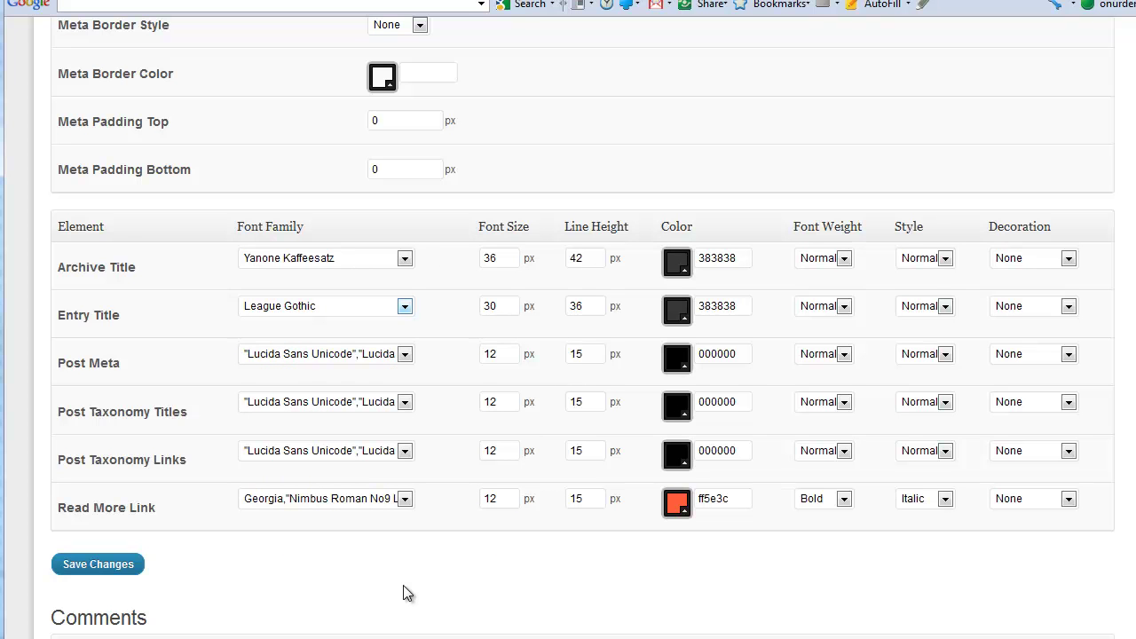
{"action": "left_click", "coordinate": [107, 566]}
On the site's home page, check the Test Title font and the headings under the four feature images.
{"action": "key", "text": "ctrl+Tab"}
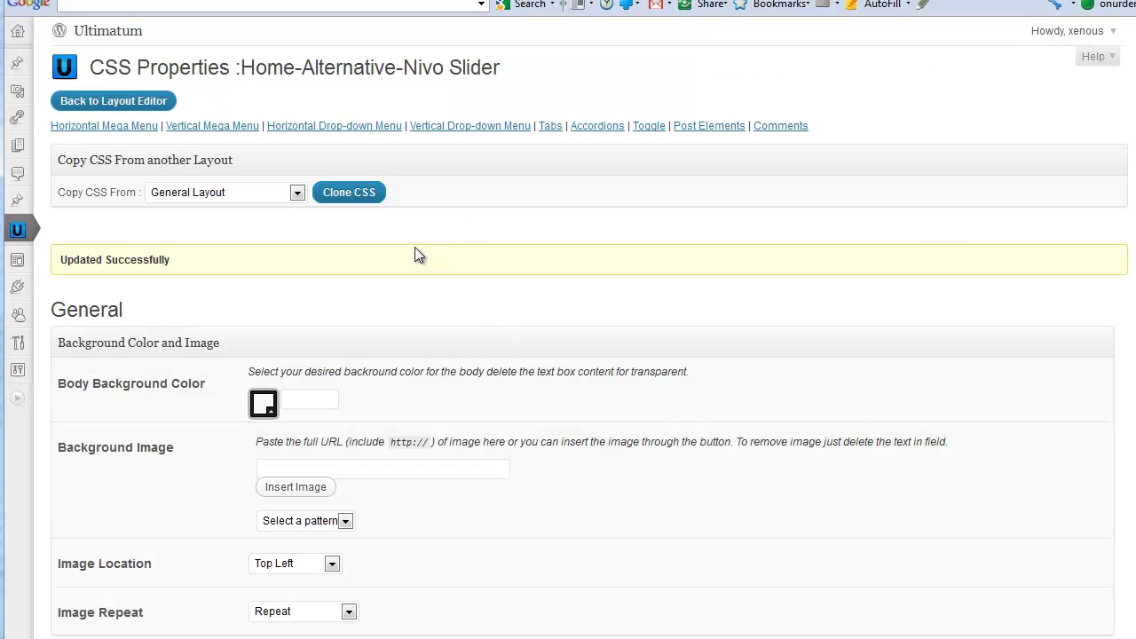
{"action": "scroll", "coordinate": [415, 246], "scroll_direction": "down", "scroll_amount": 3}
{"action": "scroll", "coordinate": [415, 246], "scroll_direction": "up", "scroll_amount": 3}
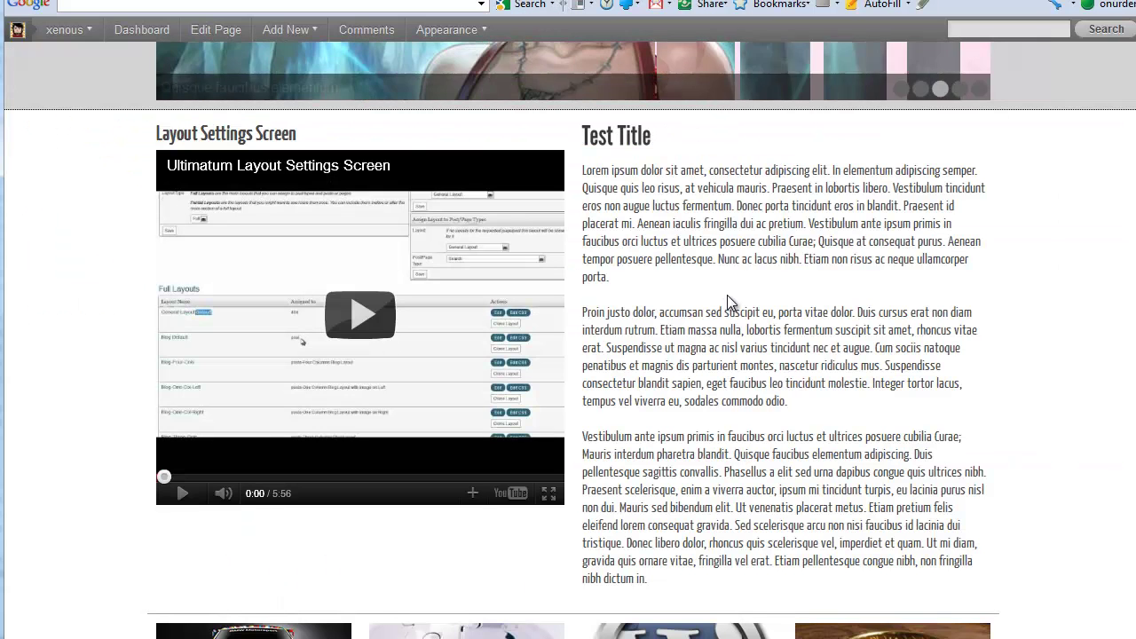
{"action": "scroll", "coordinate": [730, 302], "scroll_direction": "down", "scroll_amount": 5}
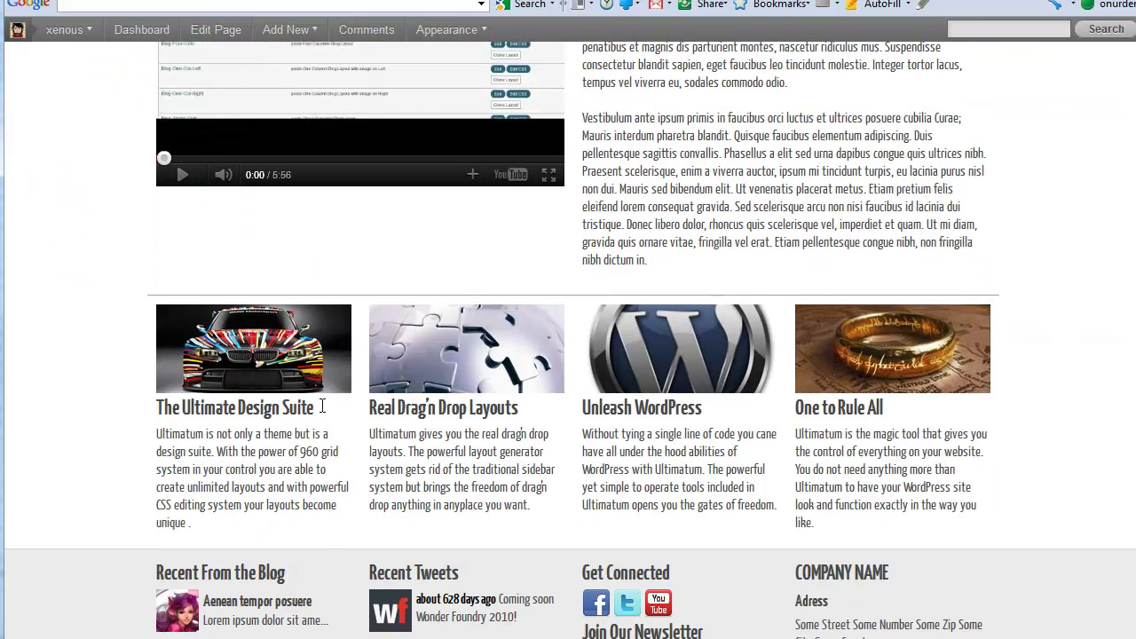
{"action": "left_click_drag", "start_coordinate": [158, 406], "coordinate": [517, 406]}
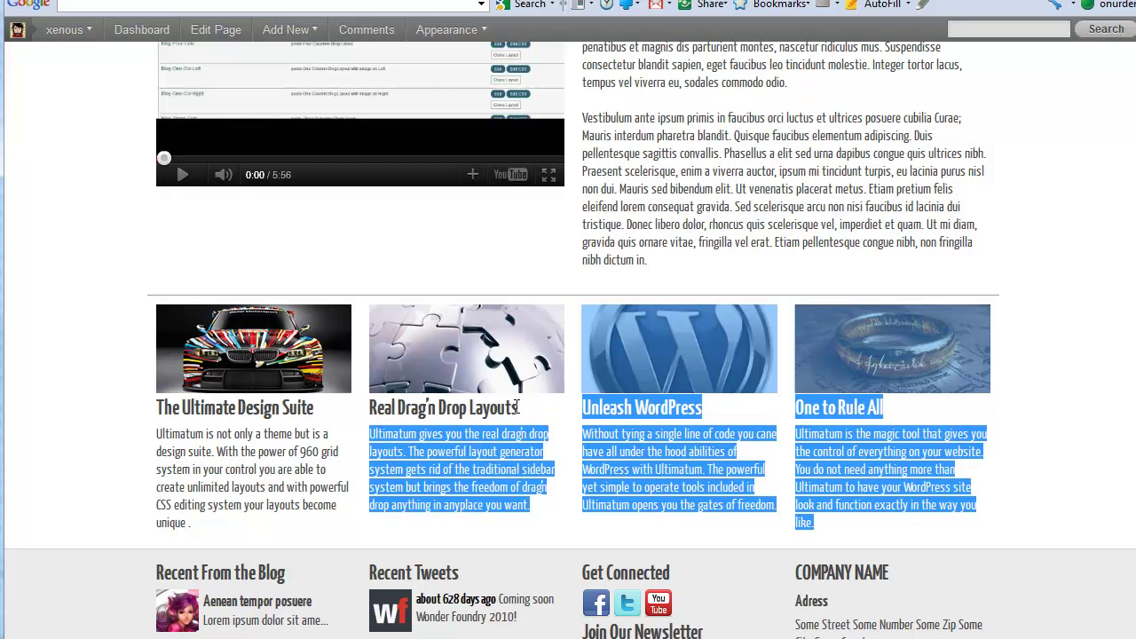
{"action": "double_click", "coordinate": [518, 407]}
Back in the CSS properties, set the H3 heading color to a bright pink and save the changes.
{"action": "left_click", "coordinate": [357, 0]}
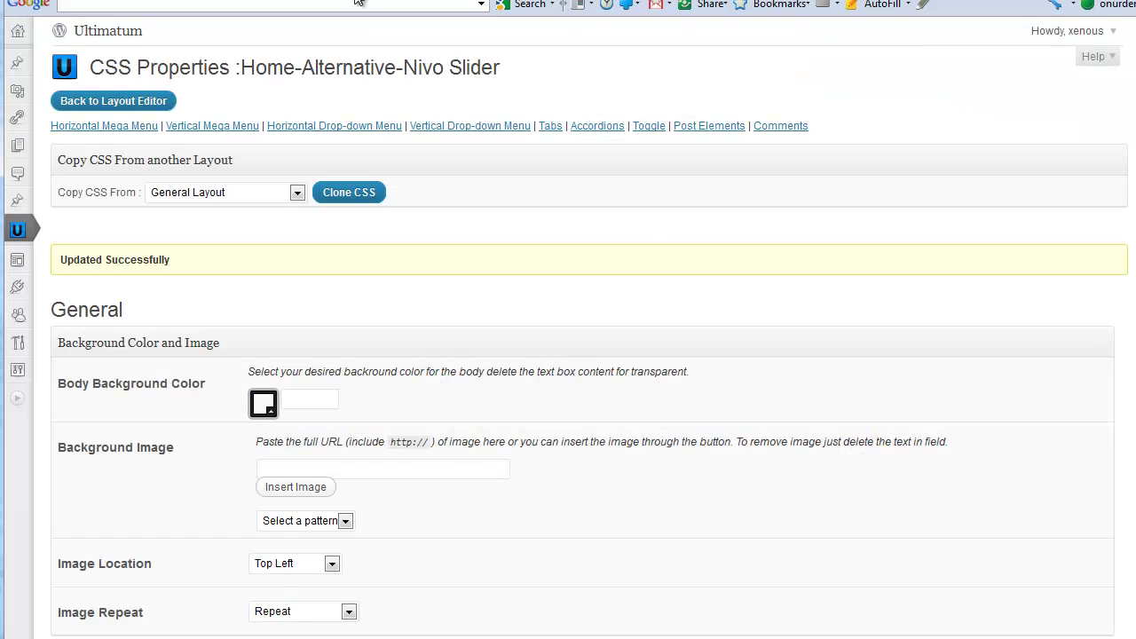
{"action": "scroll", "coordinate": [512, 220], "scroll_direction": "down", "scroll_amount": 9}
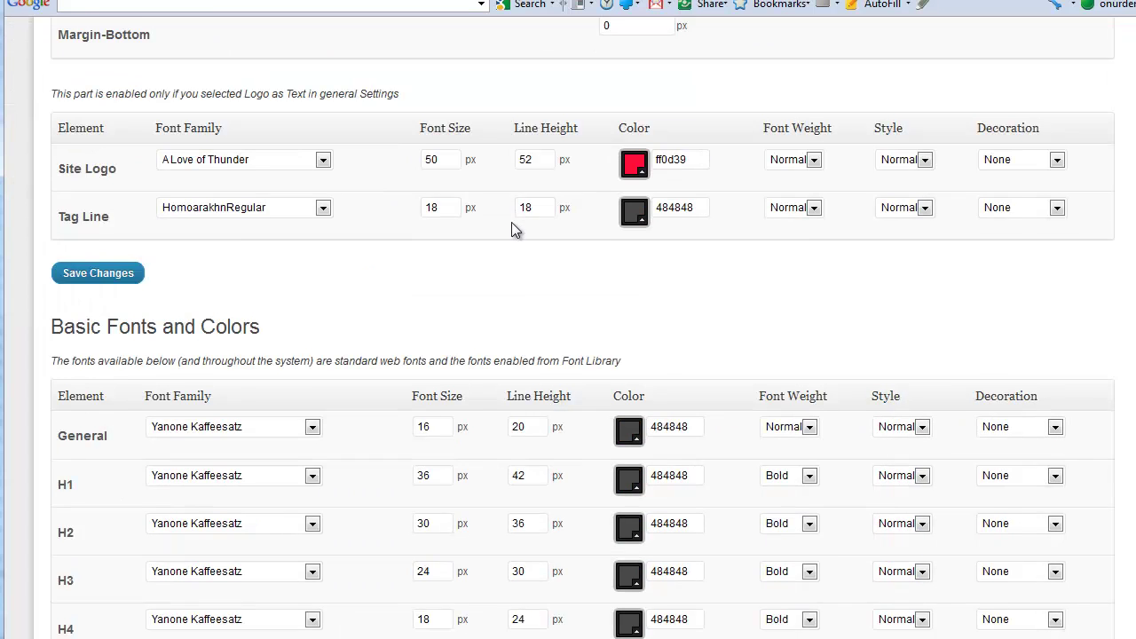
{"action": "scroll", "coordinate": [512, 222], "scroll_direction": "down", "scroll_amount": 3}
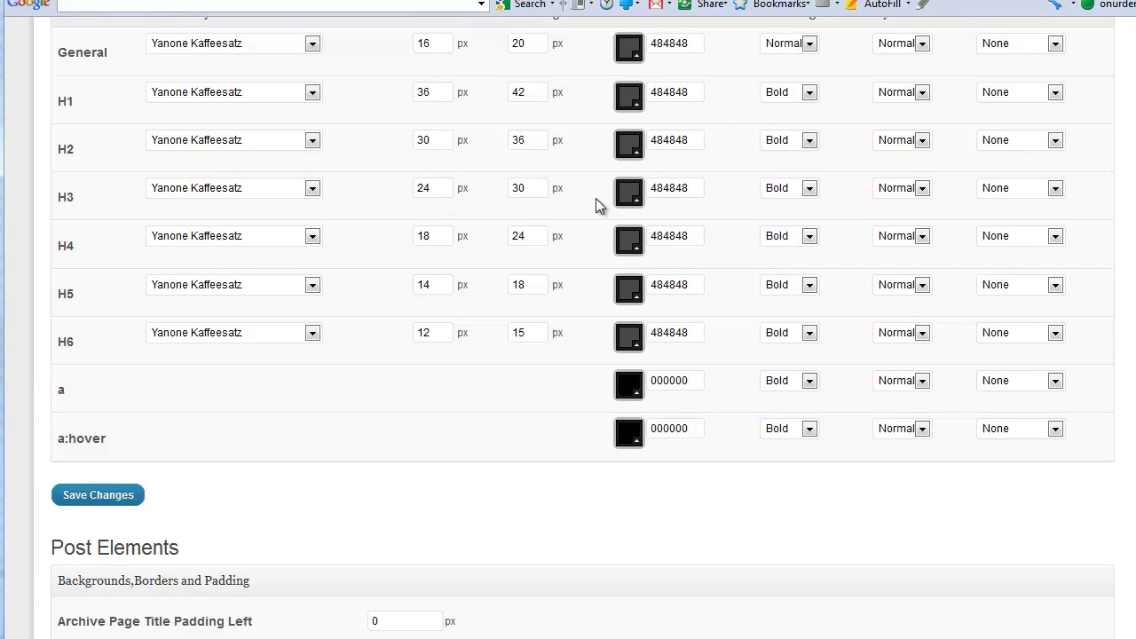
{"action": "left_click", "coordinate": [630, 195]}
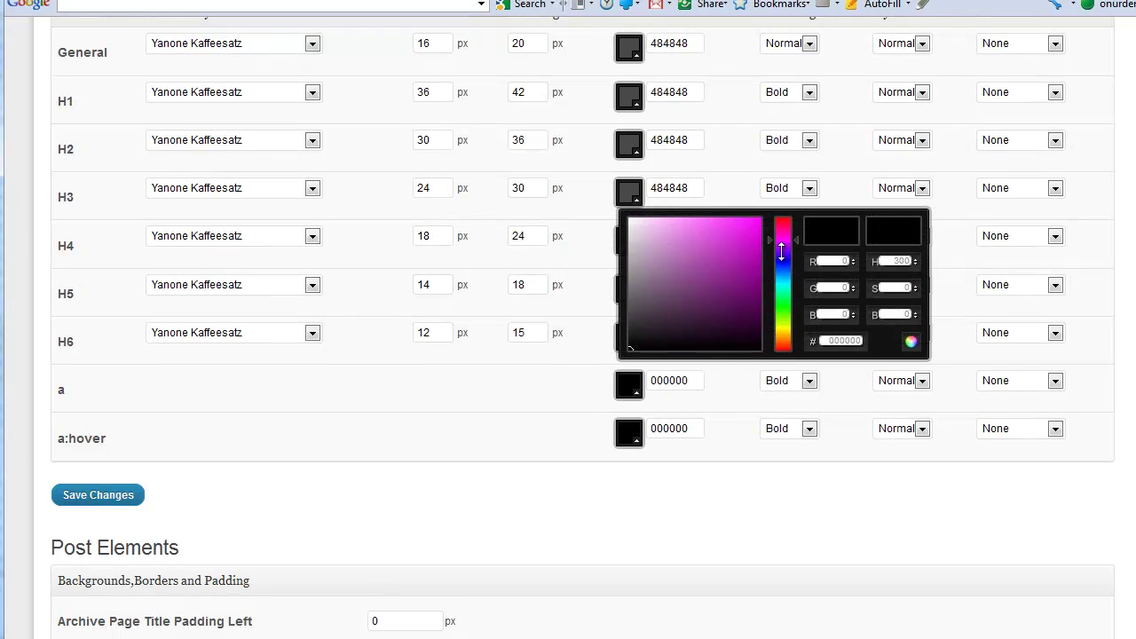
{"action": "left_click_drag", "start_coordinate": [780, 245], "coordinate": [748, 228]}
{"action": "left_click", "coordinate": [421, 410]}
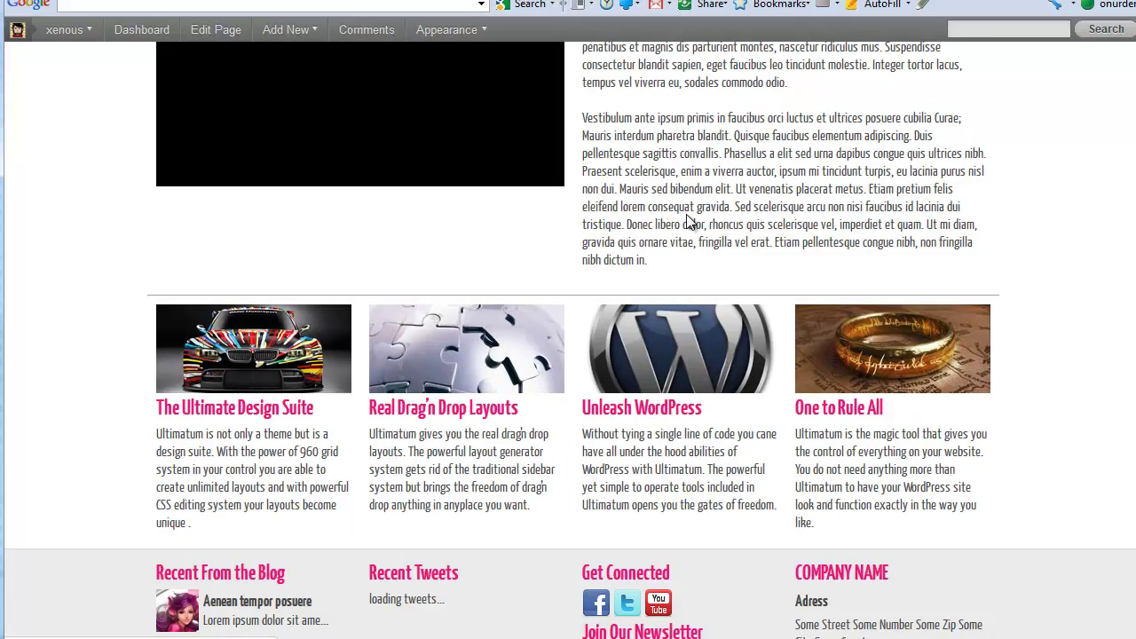
Check the heading colors in the home page's feature columns and footer widgets.
{"action": "scroll", "coordinate": [594, 399], "scroll_direction": "down", "scroll_amount": 3}
{"action": "scroll", "coordinate": [594, 399], "scroll_direction": "up", "scroll_amount": 10}
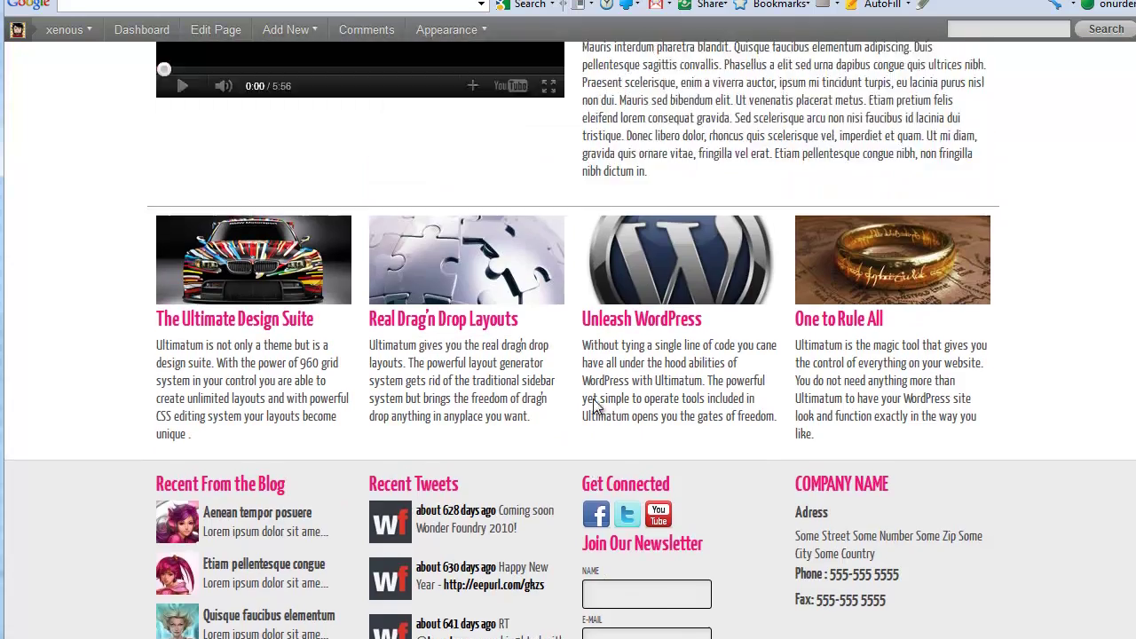
{"action": "scroll", "coordinate": [595, 400], "scroll_direction": "down", "scroll_amount": 10}
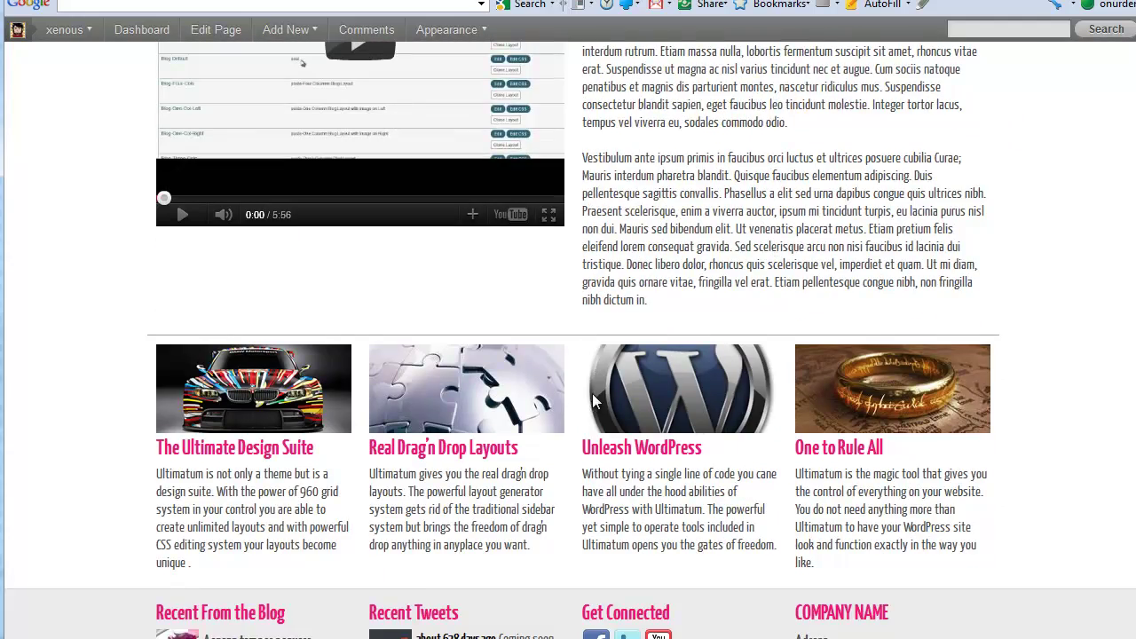
{"action": "scroll", "coordinate": [521, 413], "scroll_direction": "down", "scroll_amount": 3}
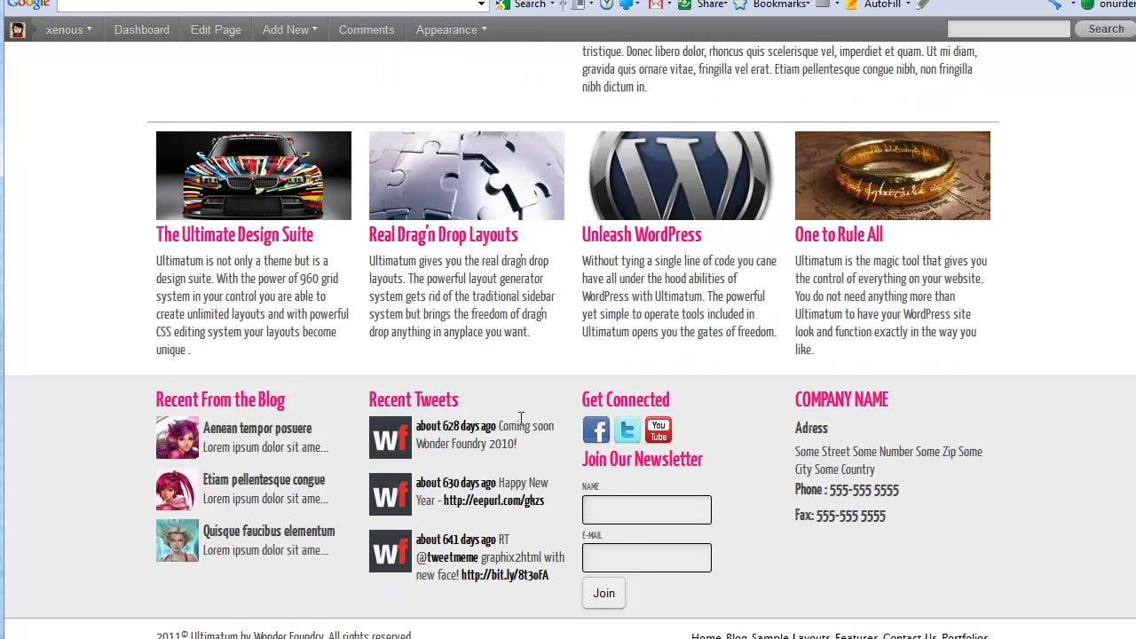
{"action": "scroll", "coordinate": [512, 406], "scroll_direction": "up", "scroll_amount": 1}
{"action": "scroll", "coordinate": [512, 407], "scroll_direction": "down", "scroll_amount": 1}
Review the Sample Layouts mega menu, the slider and the content areas of the restyled home page.
{"action": "scroll", "coordinate": [719, 406], "scroll_direction": "up", "scroll_amount": 13}
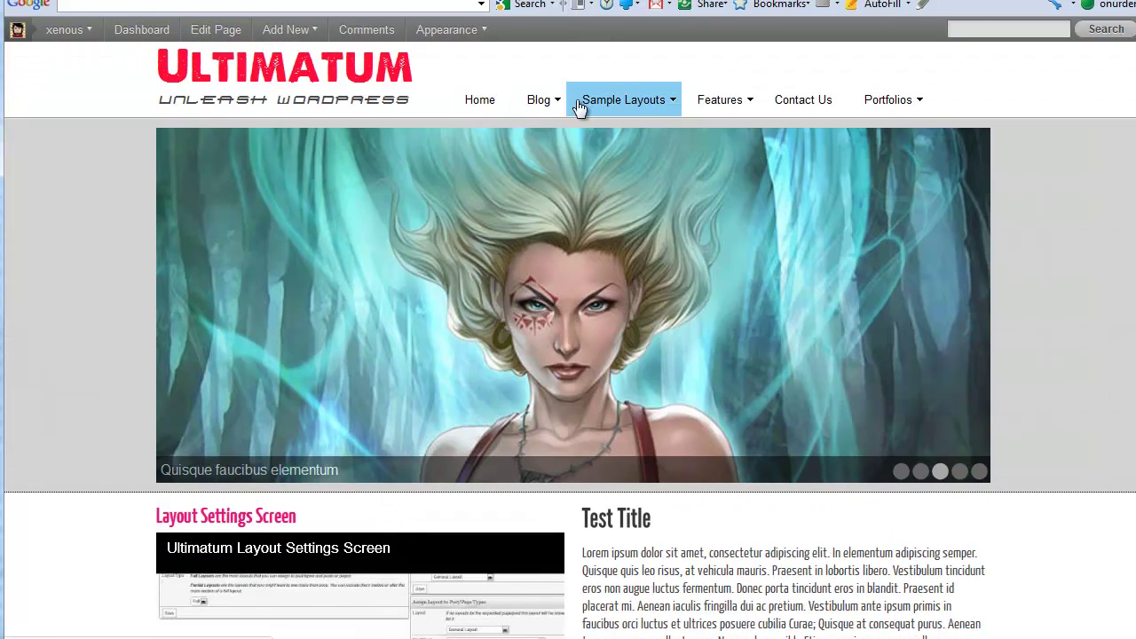
{"action": "mouse_move", "coordinate": [548, 103]}
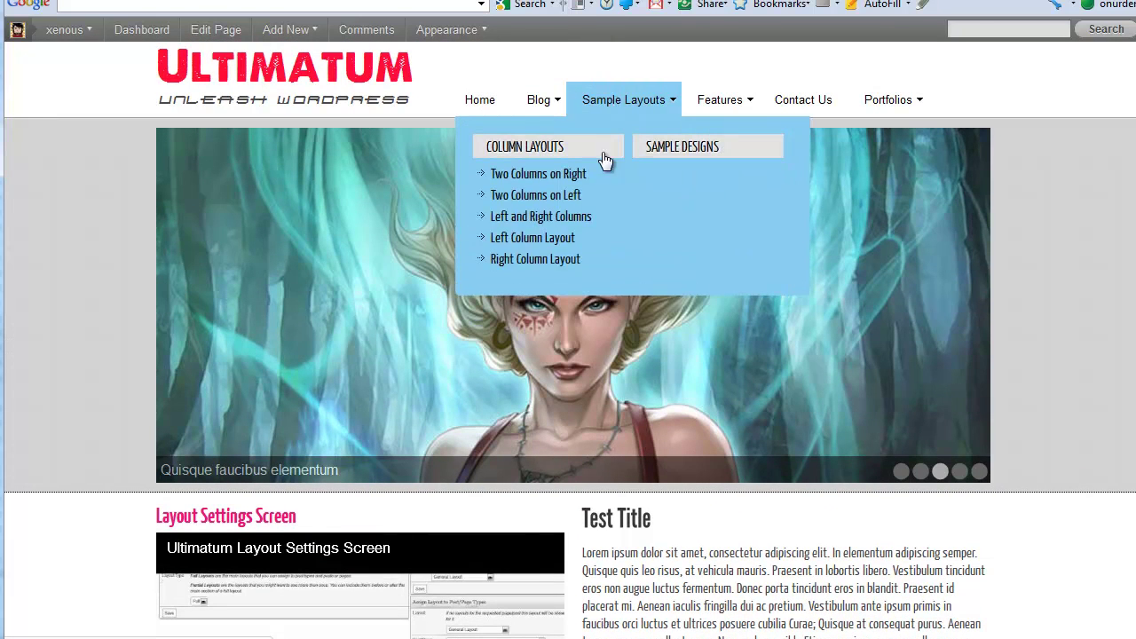
{"action": "scroll", "coordinate": [769, 524], "scroll_direction": "down", "scroll_amount": 5}
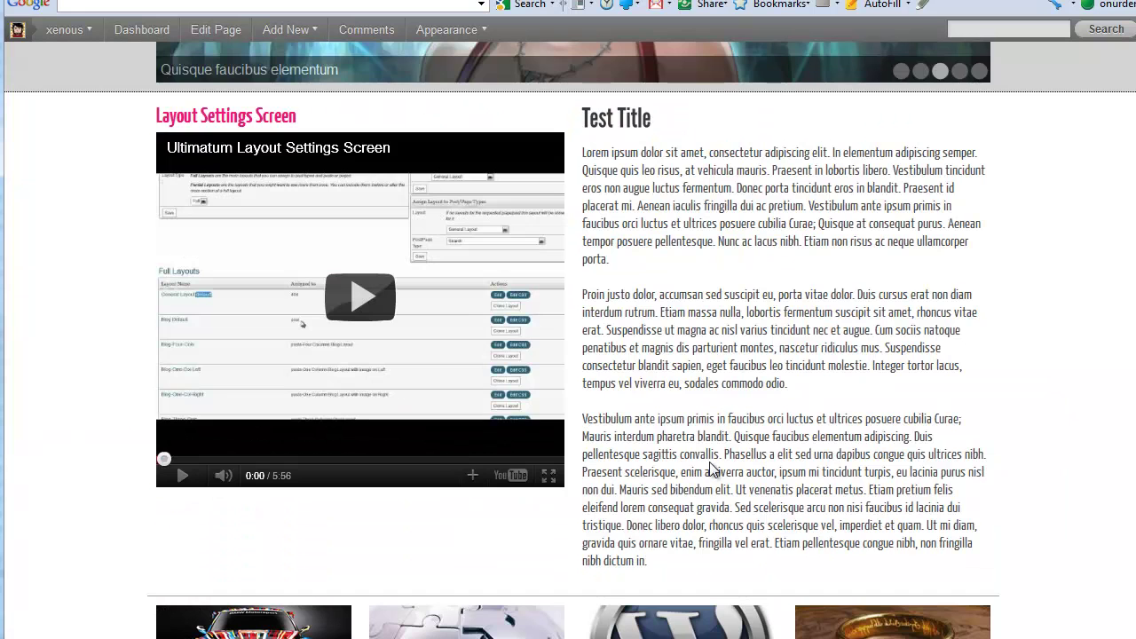
{"action": "scroll", "coordinate": [687, 448], "scroll_direction": "down", "scroll_amount": 3}
{"action": "scroll", "coordinate": [681, 444], "scroll_direction": "down", "scroll_amount": 2}
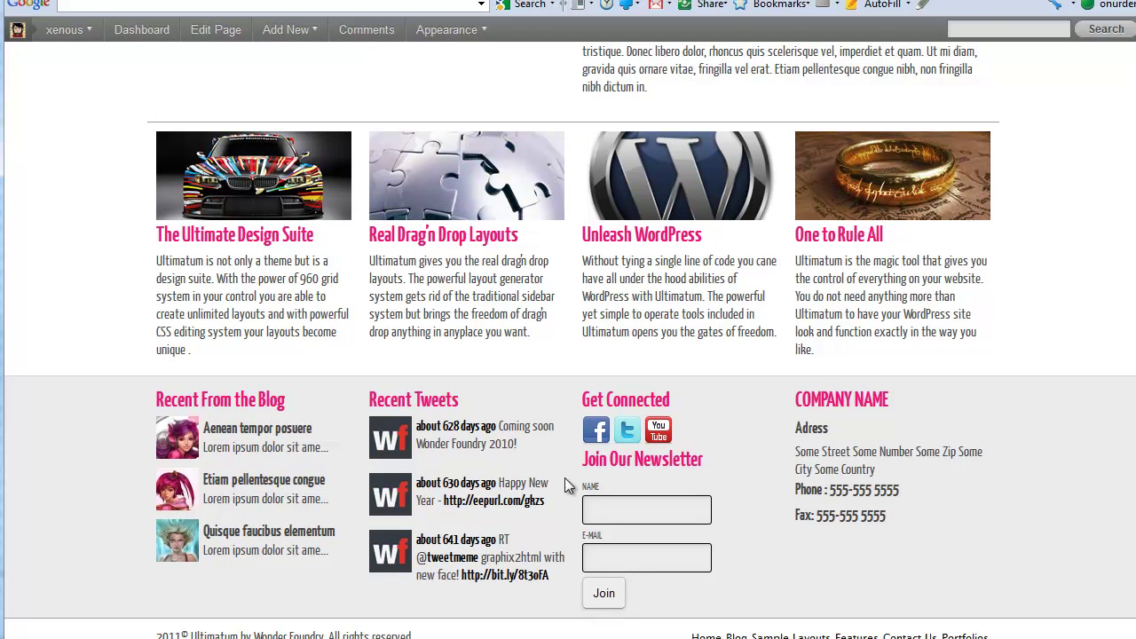
{"action": "scroll", "coordinate": [495, 460], "scroll_direction": "up", "scroll_amount": 10}
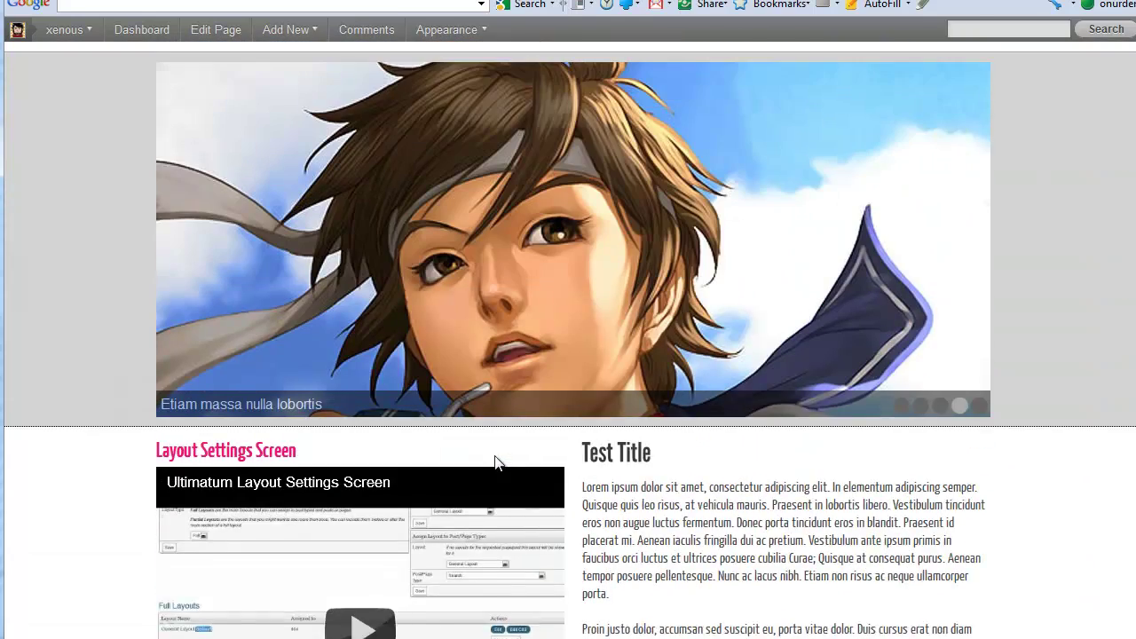
{"action": "scroll", "coordinate": [496, 460], "scroll_direction": "down", "scroll_amount": 4}
{"action": "scroll", "coordinate": [495, 460], "scroll_direction": "up", "scroll_amount": 4}
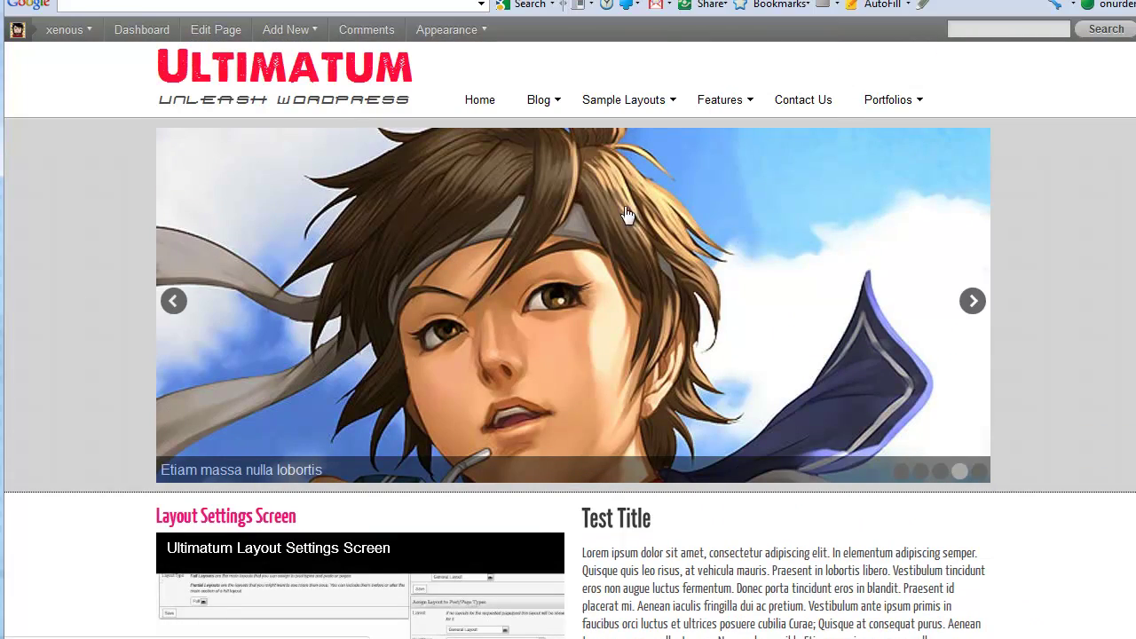
{"action": "scroll", "coordinate": [632, 506], "scroll_direction": "down", "scroll_amount": 3}
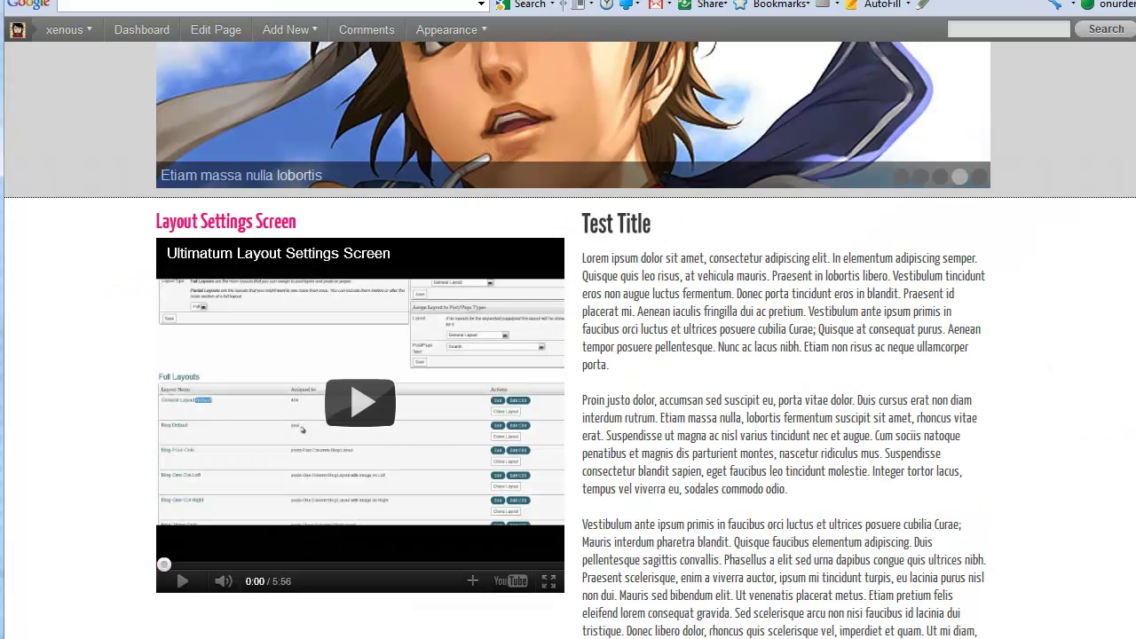
Return to the CSS properties and set the Post Title Background Color to the light blue 1fbded.
{"action": "key", "text": "ctrl+Tab"}
{"action": "scroll", "coordinate": [423, 364], "scroll_direction": "down", "scroll_amount": 14}
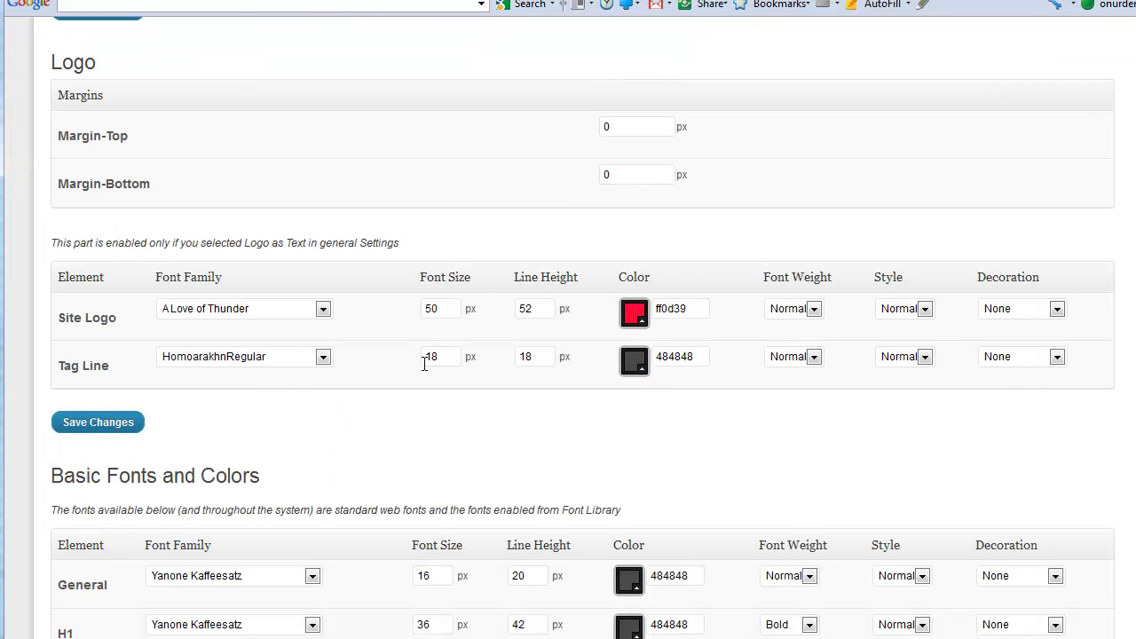
{"action": "scroll", "coordinate": [422, 366], "scroll_direction": "down", "scroll_amount": 8}
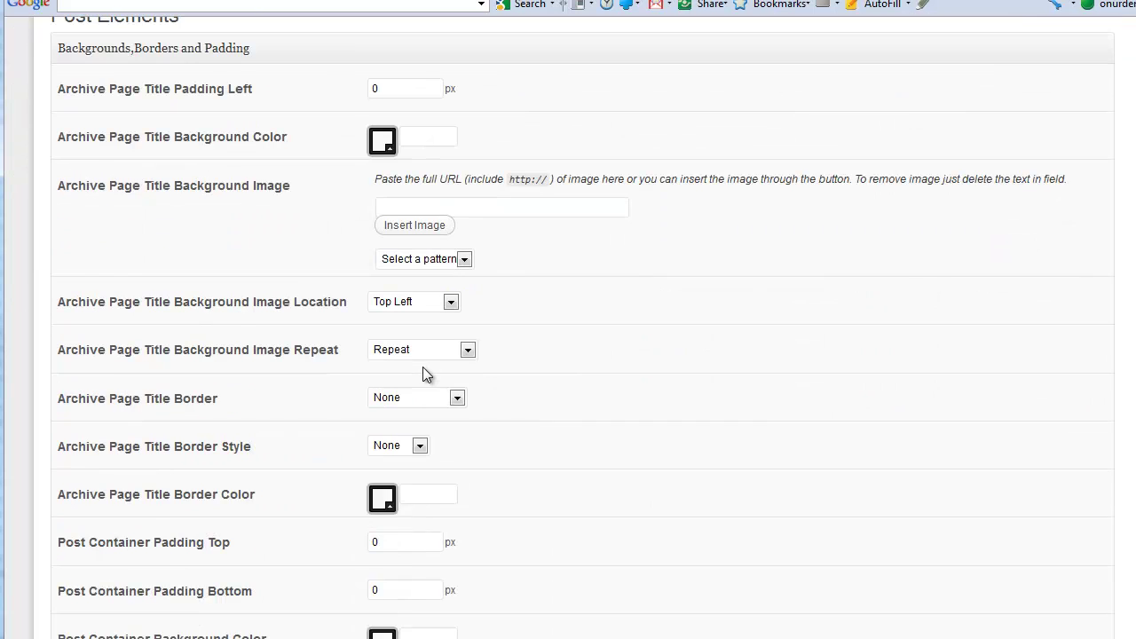
{"action": "scroll", "coordinate": [305, 372], "scroll_direction": "down", "scroll_amount": 1}
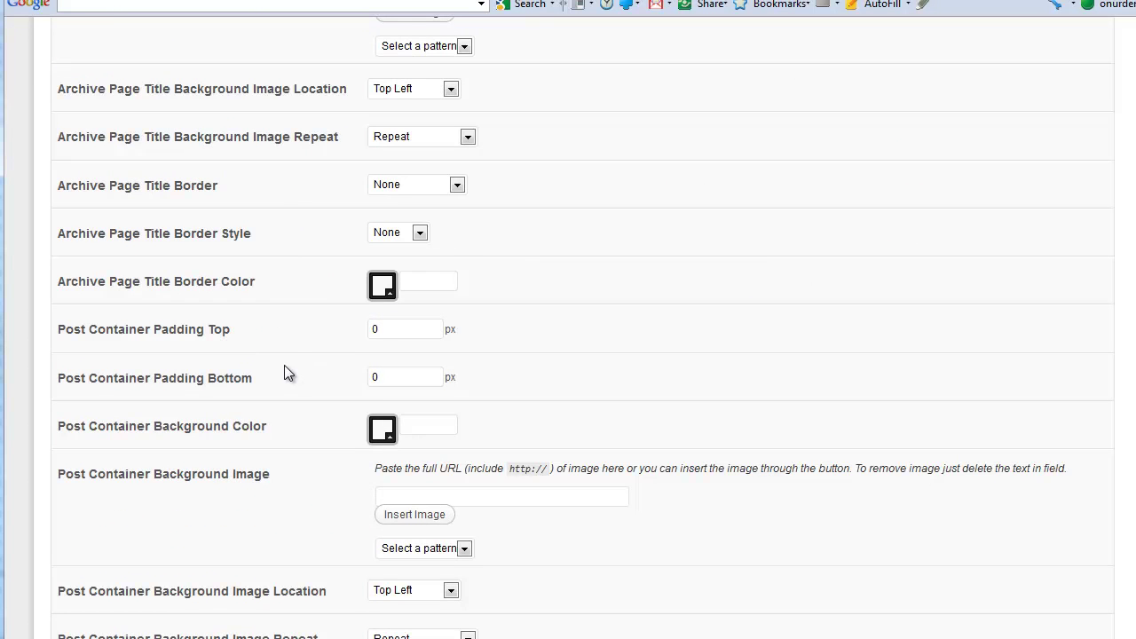
{"action": "scroll", "coordinate": [284, 366], "scroll_direction": "down", "scroll_amount": 7}
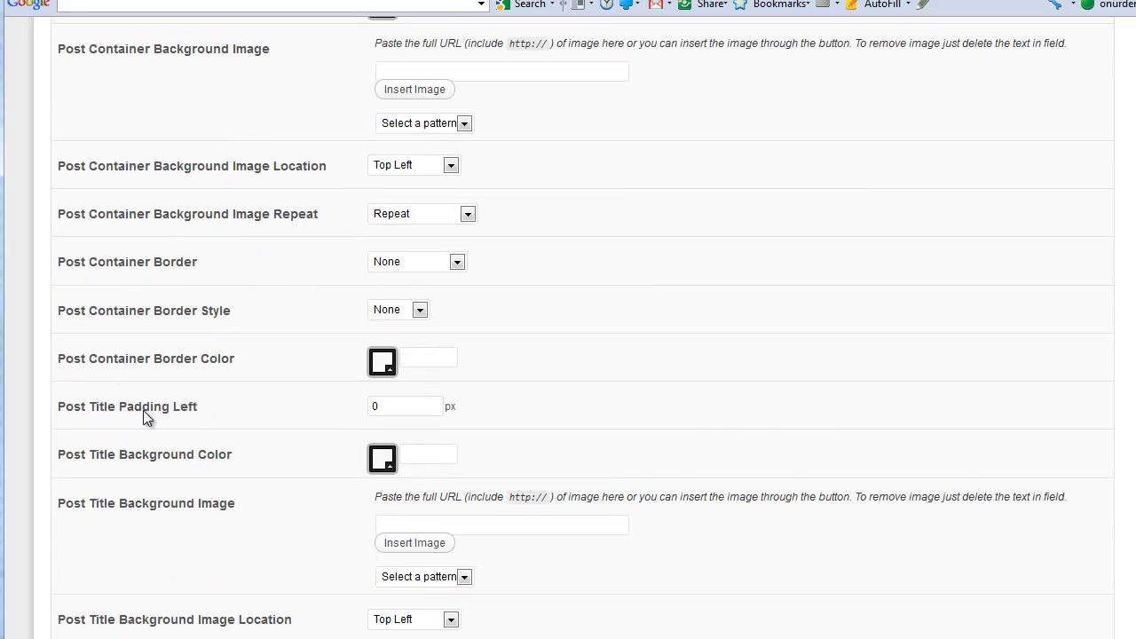
{"action": "scroll", "coordinate": [168, 401], "scroll_direction": "down", "scroll_amount": 1}
{"action": "left_click", "coordinate": [384, 375]}
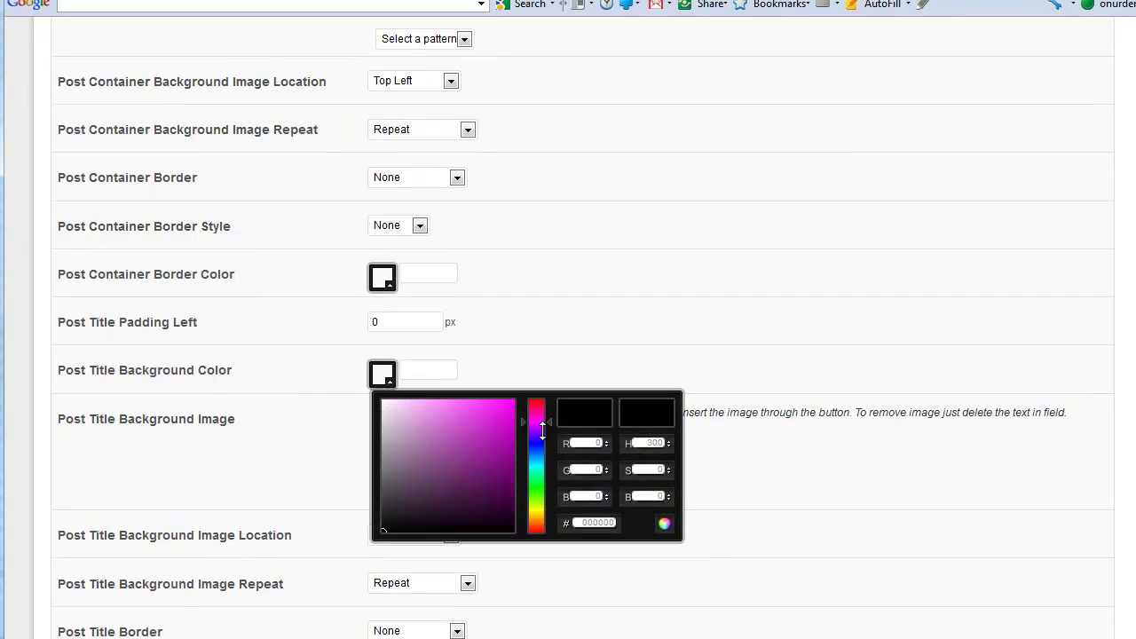
{"action": "left_click_drag", "start_coordinate": [541, 426], "coordinate": [540, 460]}
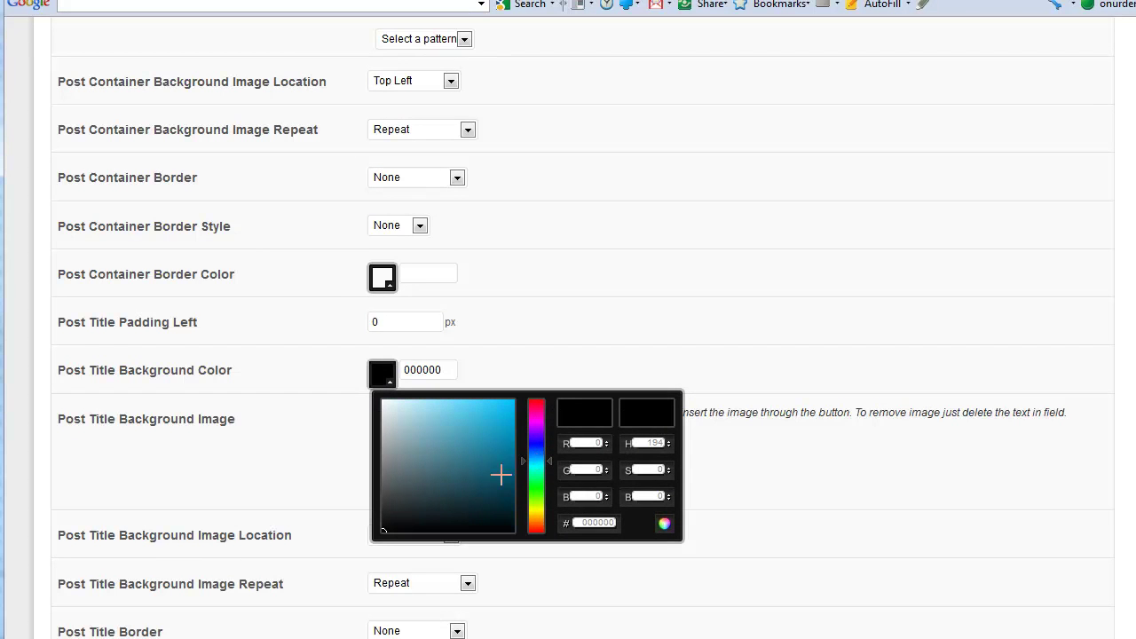
{"action": "left_click", "coordinate": [471, 467]}
{"action": "left_click_drag", "start_coordinate": [470, 467], "coordinate": [498, 407]}
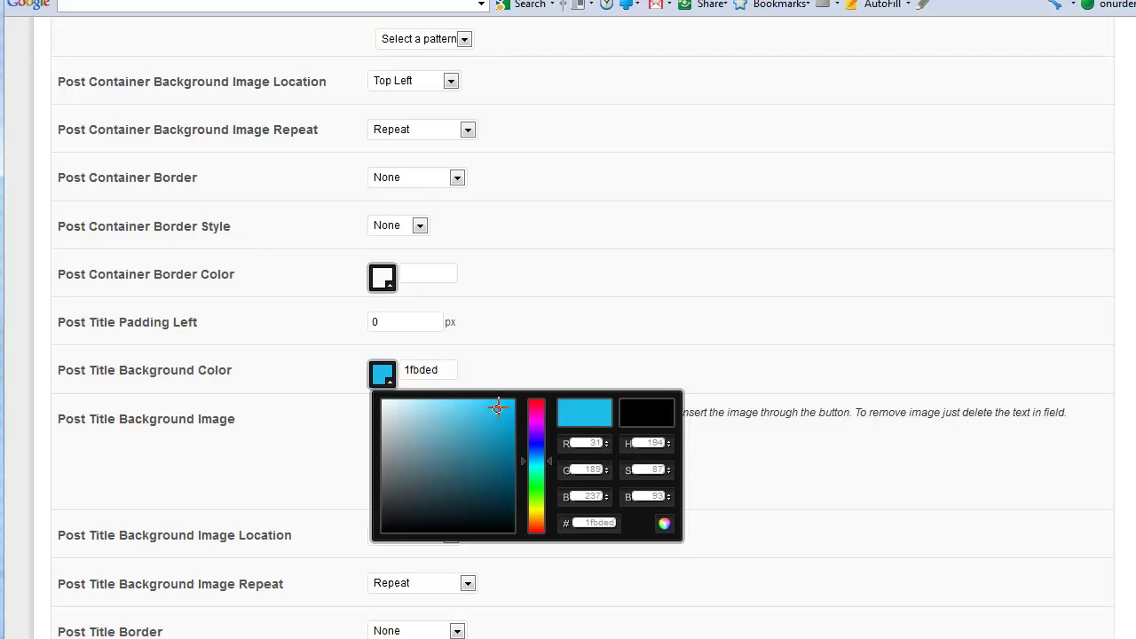
{"action": "left_click", "coordinate": [569, 344]}
{"action": "scroll", "coordinate": [568, 344], "scroll_direction": "down", "scroll_amount": 3}
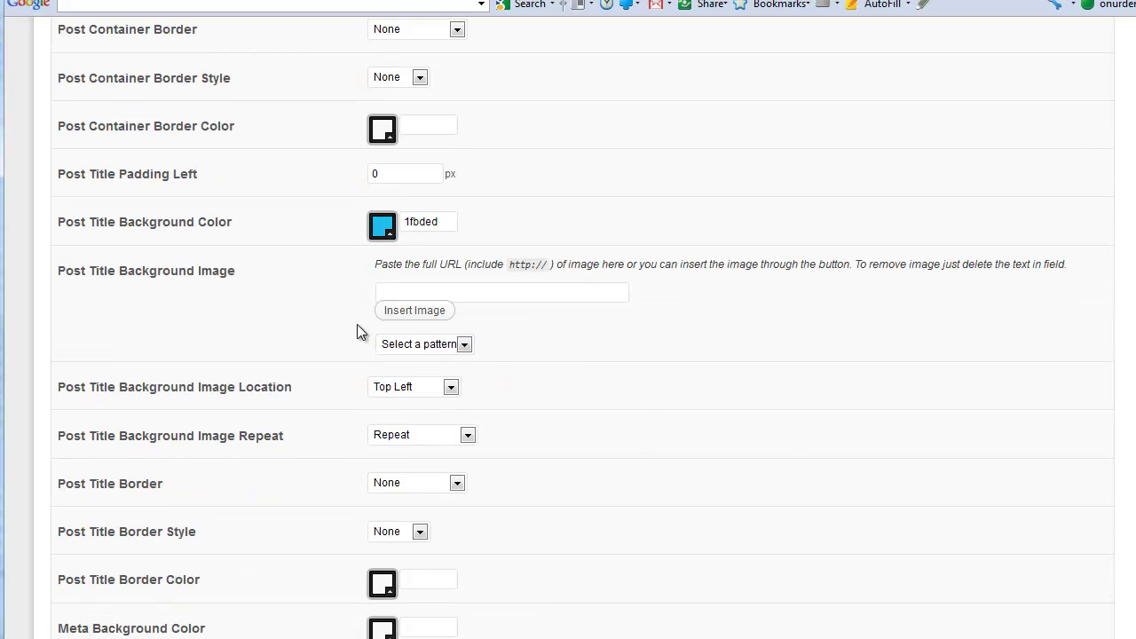
{"action": "scroll", "coordinate": [271, 276], "scroll_direction": "down", "scroll_amount": 1}
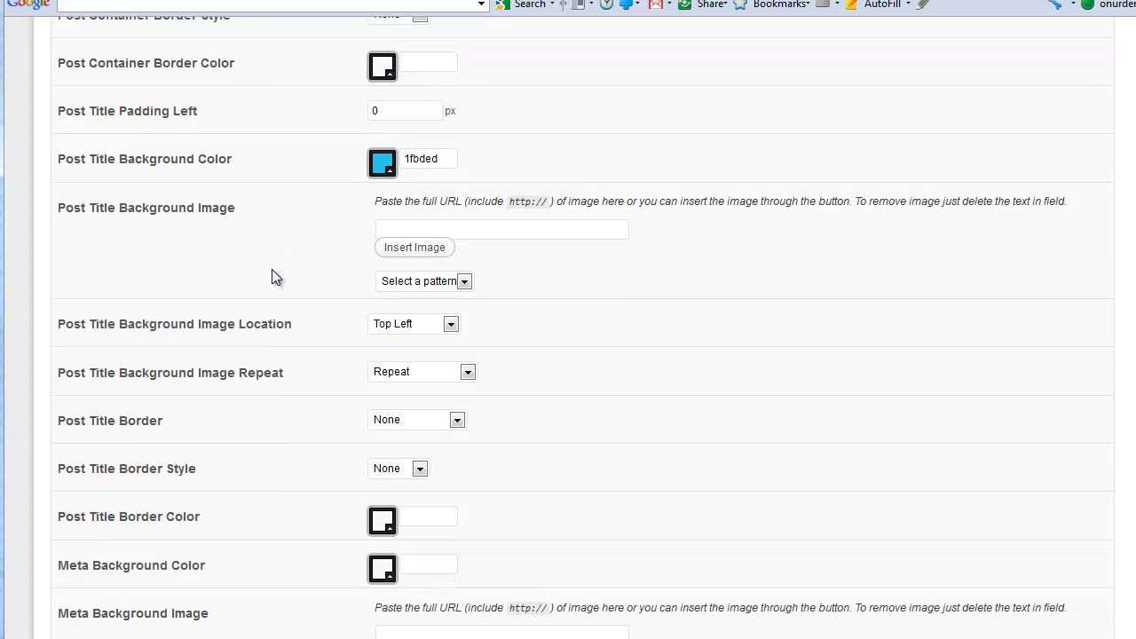
Set the Post Title Border to Top and Bottom with the orange border color f75b23, and save the changes.
{"action": "left_click", "coordinate": [404, 420]}
{"action": "left_click", "coordinate": [419, 456]}
{"action": "scroll", "coordinate": [300, 412], "scroll_direction": "down", "scroll_amount": 2}
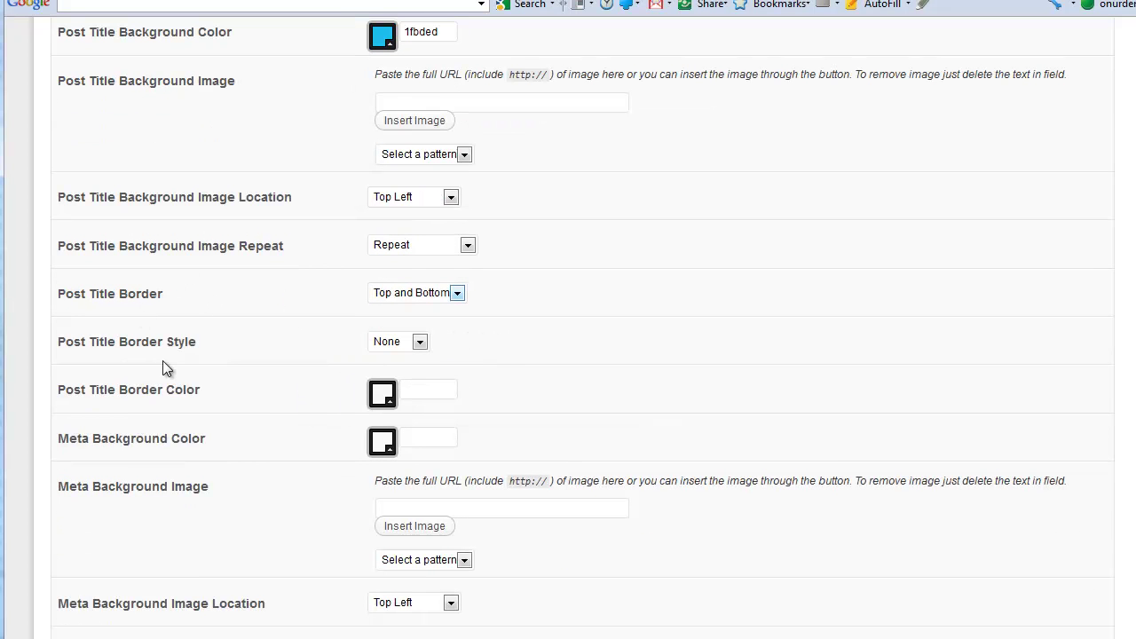
{"action": "left_click", "coordinate": [381, 394]}
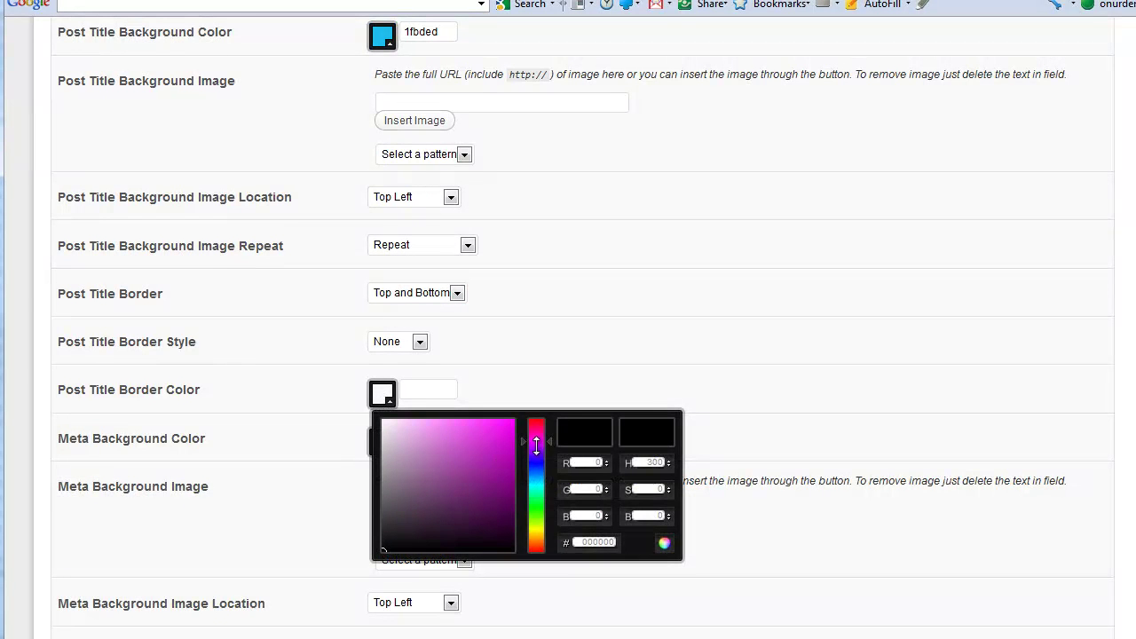
{"action": "left_click_drag", "start_coordinate": [536, 447], "coordinate": [536, 546]}
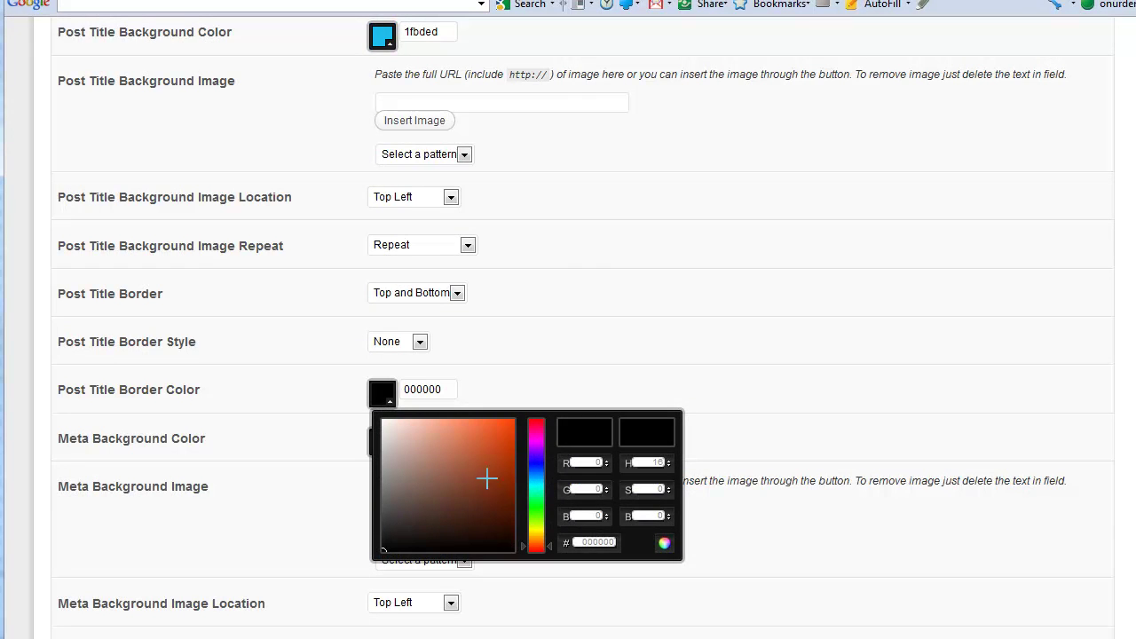
{"action": "left_click_drag", "start_coordinate": [487, 479], "coordinate": [496, 423]}
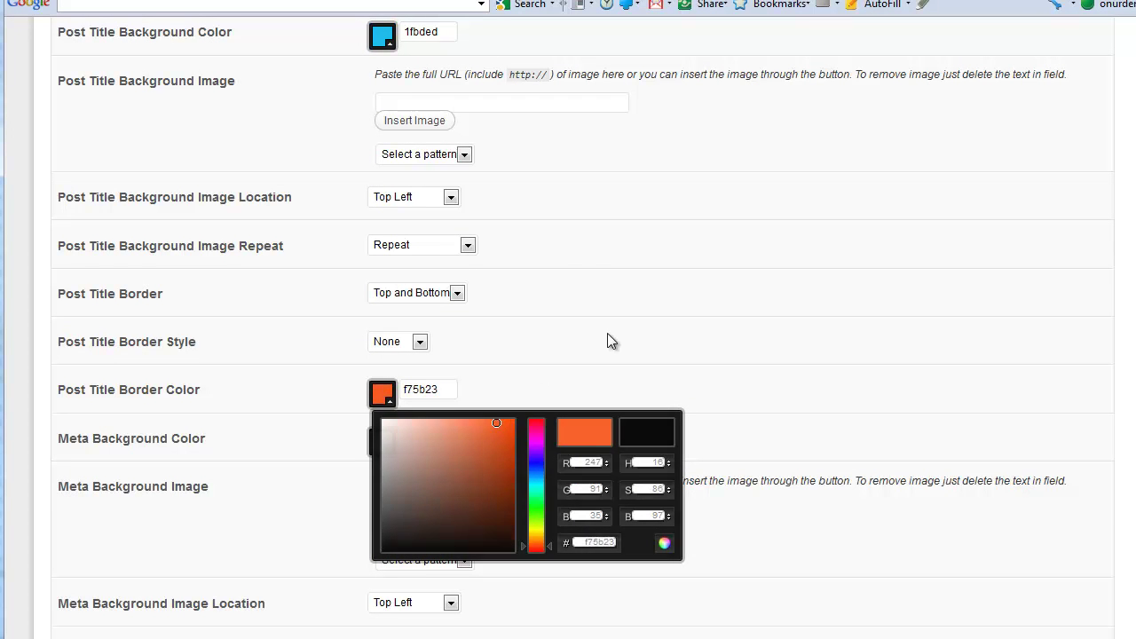
{"action": "left_click", "coordinate": [606, 332]}
{"action": "scroll", "coordinate": [578, 349], "scroll_direction": "down", "scroll_amount": 1}
{"action": "scroll", "coordinate": [577, 345], "scroll_direction": "down", "scroll_amount": 5}
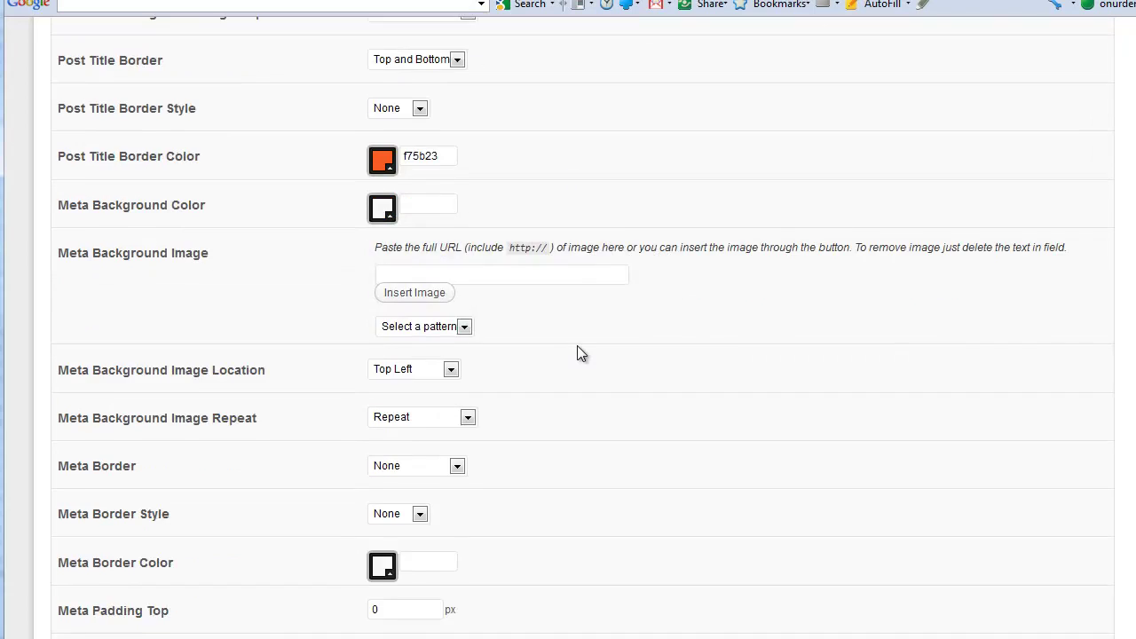
{"action": "scroll", "coordinate": [576, 345], "scroll_direction": "up", "scroll_amount": 20}
{"action": "scroll", "coordinate": [577, 345], "scroll_direction": "up", "scroll_amount": 12}
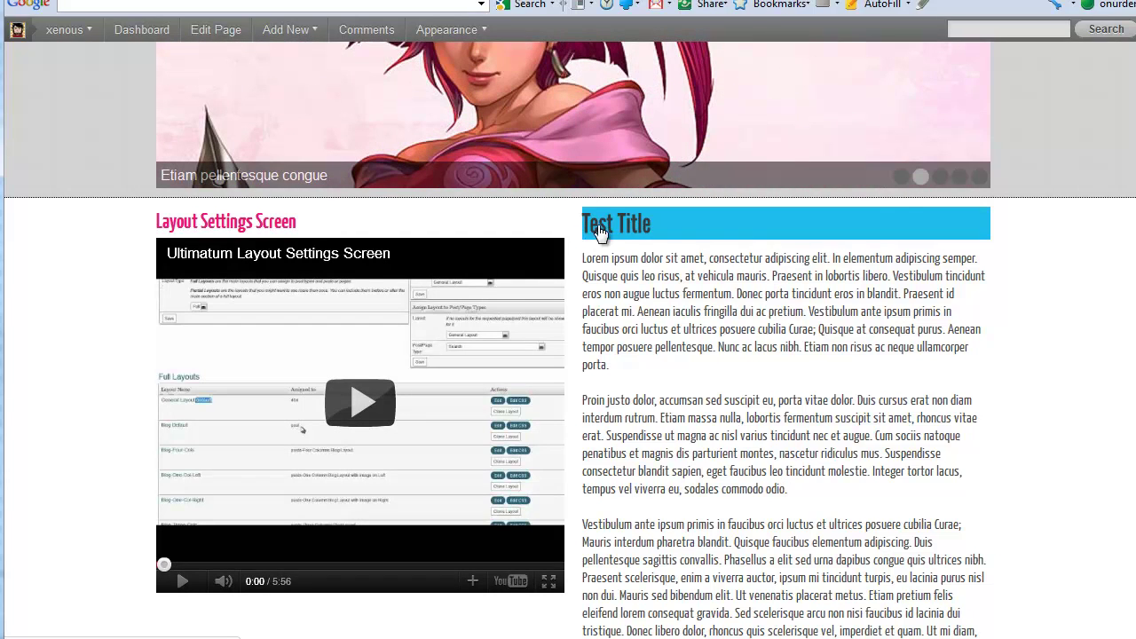
Check the post title on the home page, and set the Post Title Padding Left to 5 px in the CSS properties.
{"action": "scroll", "coordinate": [640, 312], "scroll_direction": "down", "scroll_amount": 3}
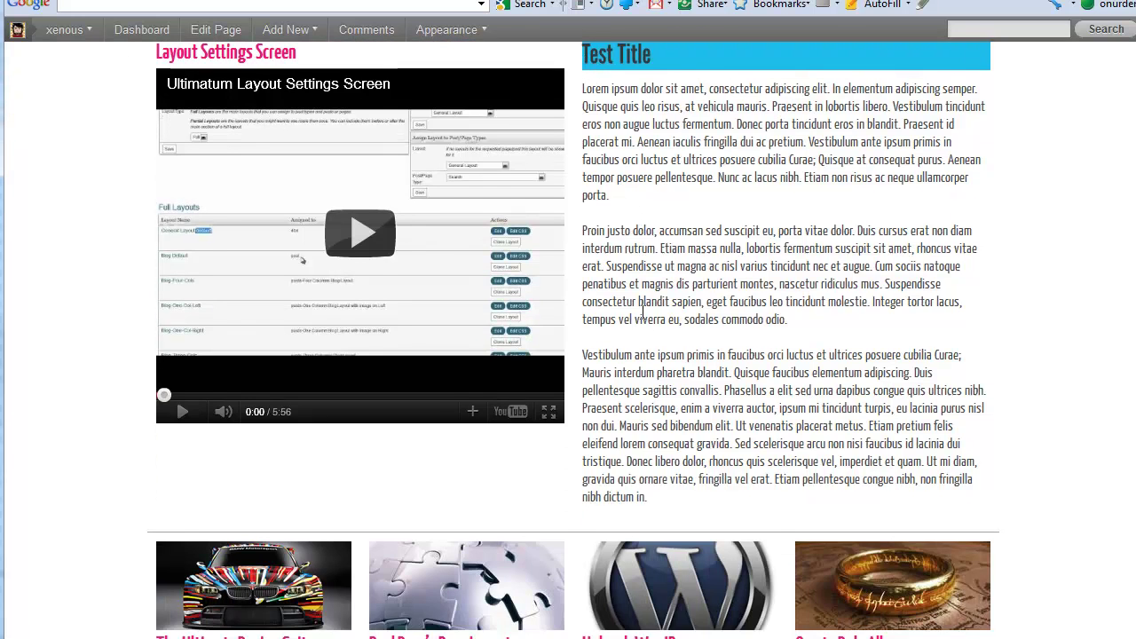
{"action": "scroll", "coordinate": [640, 313], "scroll_direction": "up", "scroll_amount": 2}
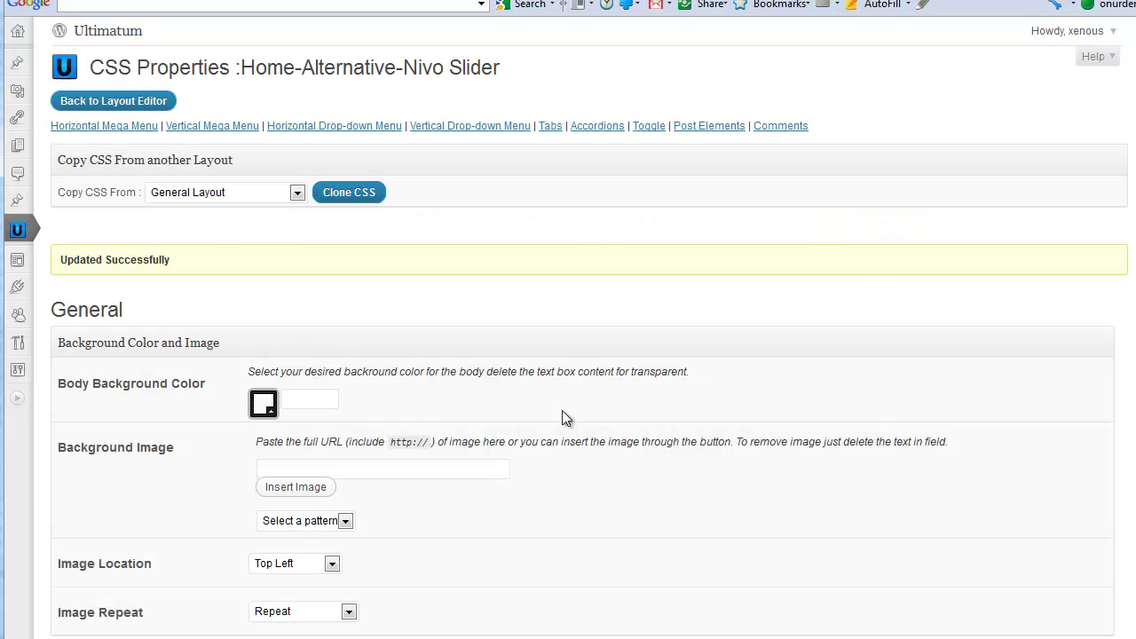
{"action": "scroll", "coordinate": [561, 409], "scroll_direction": "down", "scroll_amount": 20}
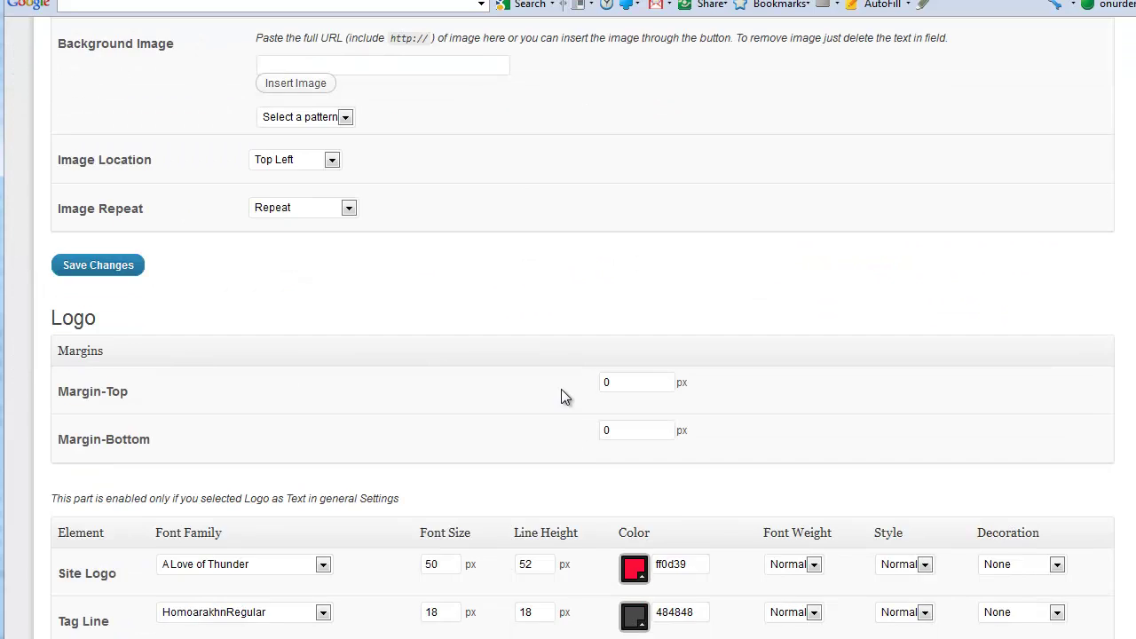
{"action": "scroll", "coordinate": [560, 388], "scroll_direction": "down", "scroll_amount": 7}
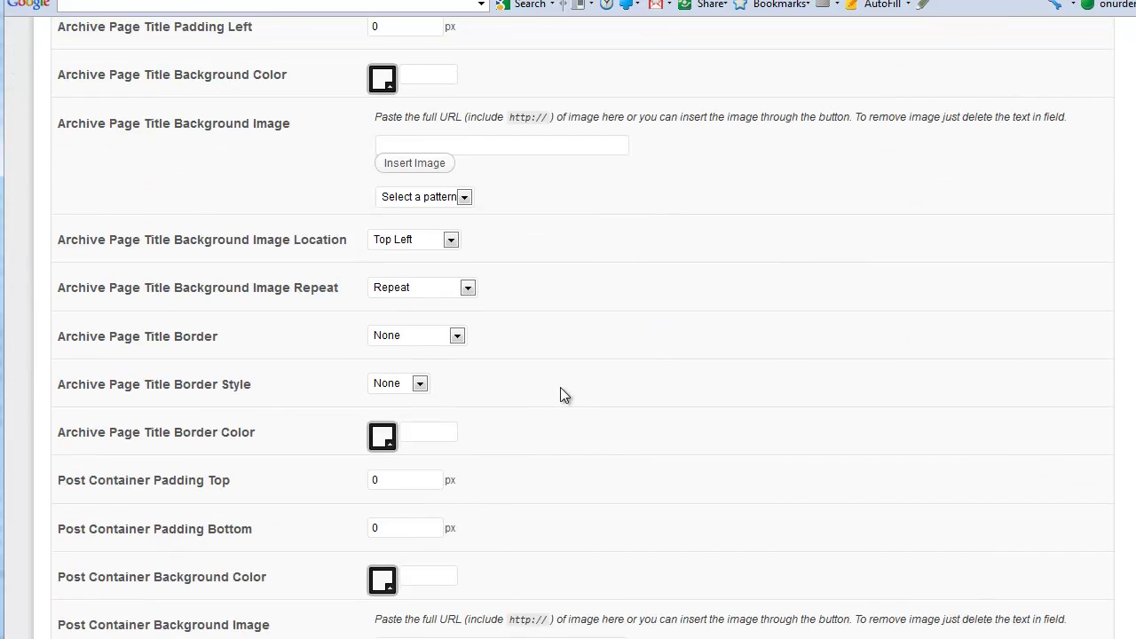
{"action": "scroll", "coordinate": [551, 385], "scroll_direction": "down", "scroll_amount": 3}
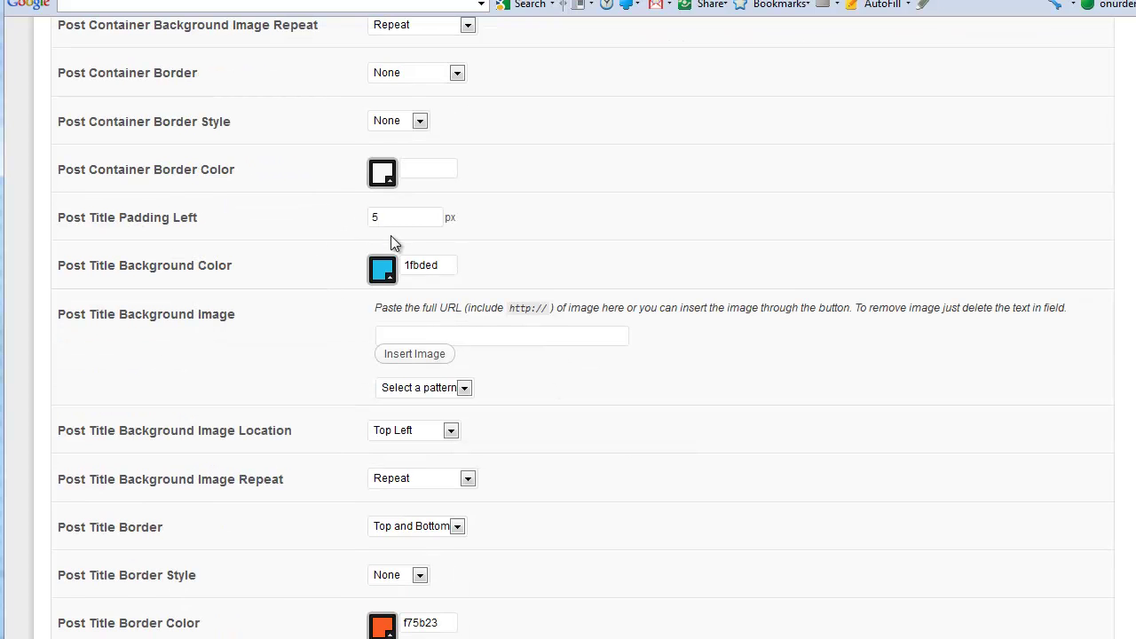
{"action": "scroll", "coordinate": [272, 274], "scroll_direction": "up", "scroll_amount": 6}
{"action": "scroll", "coordinate": [269, 285], "scroll_direction": "up", "scroll_amount": 4}
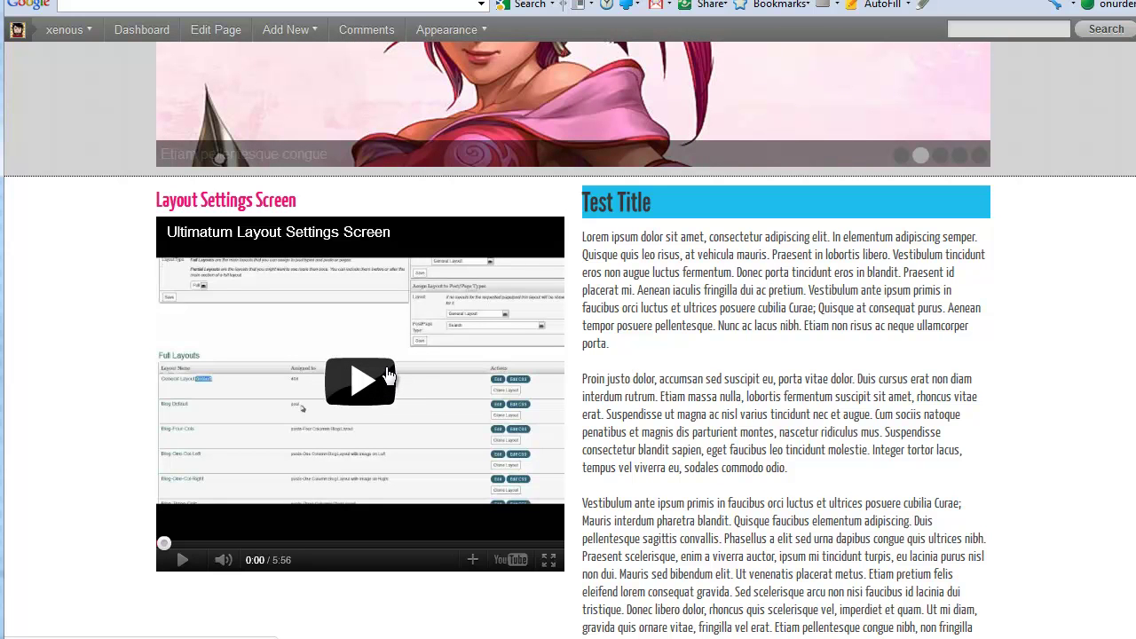
Back in the CSS properties, set the Post Title Border Style to Solid and save the changes.
{"action": "left_click", "coordinate": [387, 377]}
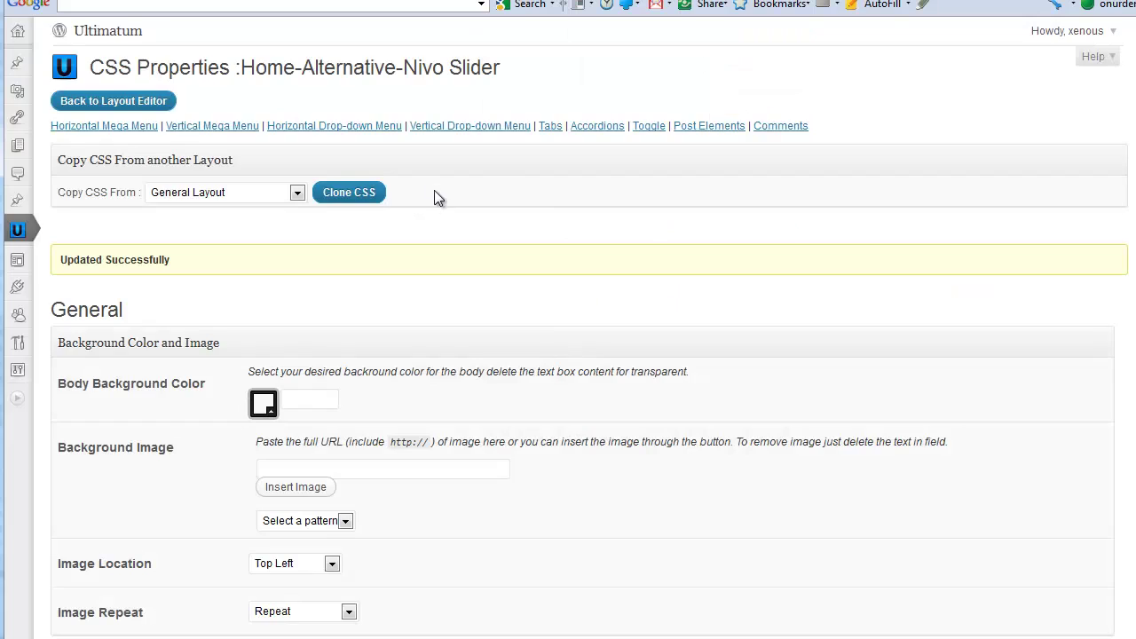
{"action": "scroll", "coordinate": [431, 227], "scroll_direction": "down", "scroll_amount": 5}
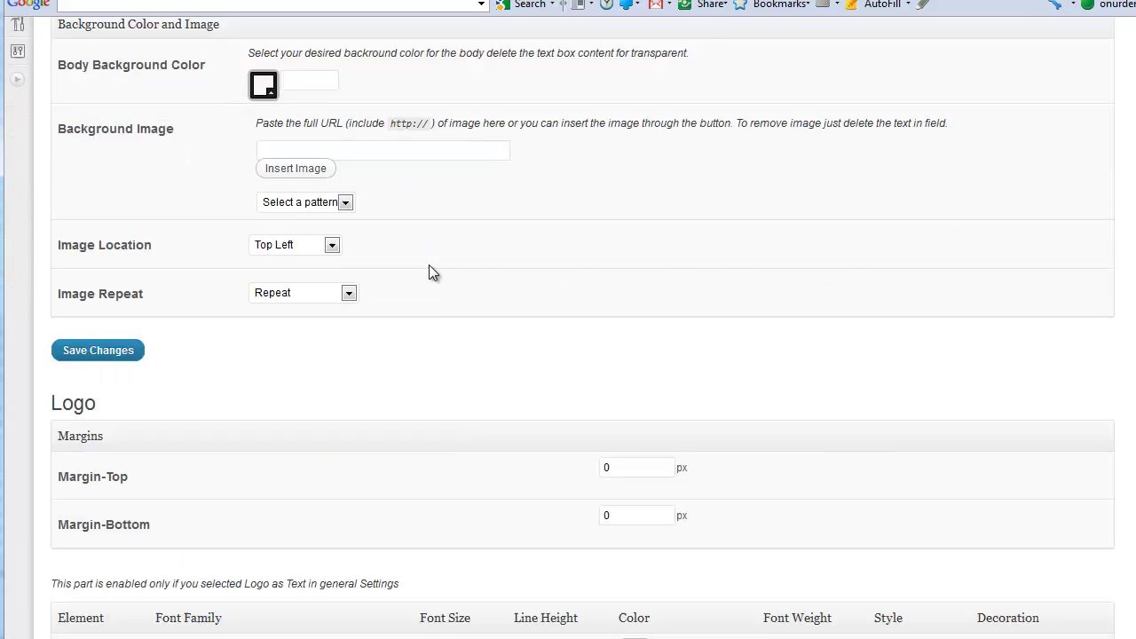
{"action": "scroll", "coordinate": [428, 265], "scroll_direction": "down", "scroll_amount": 18}
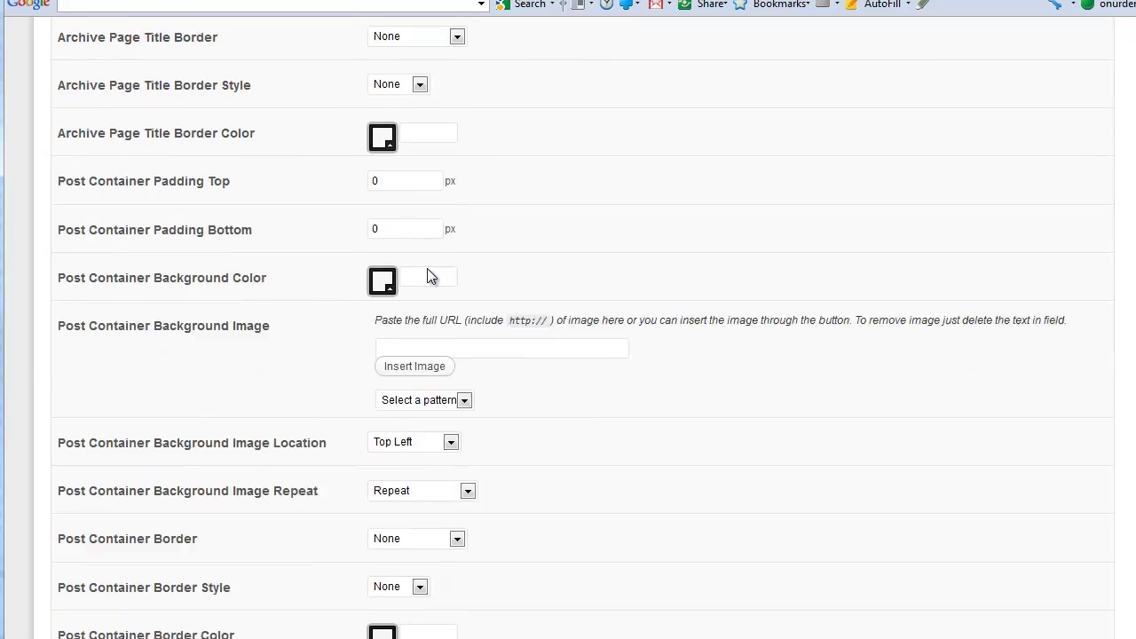
{"action": "scroll", "coordinate": [427, 268], "scroll_direction": "down", "scroll_amount": 7}
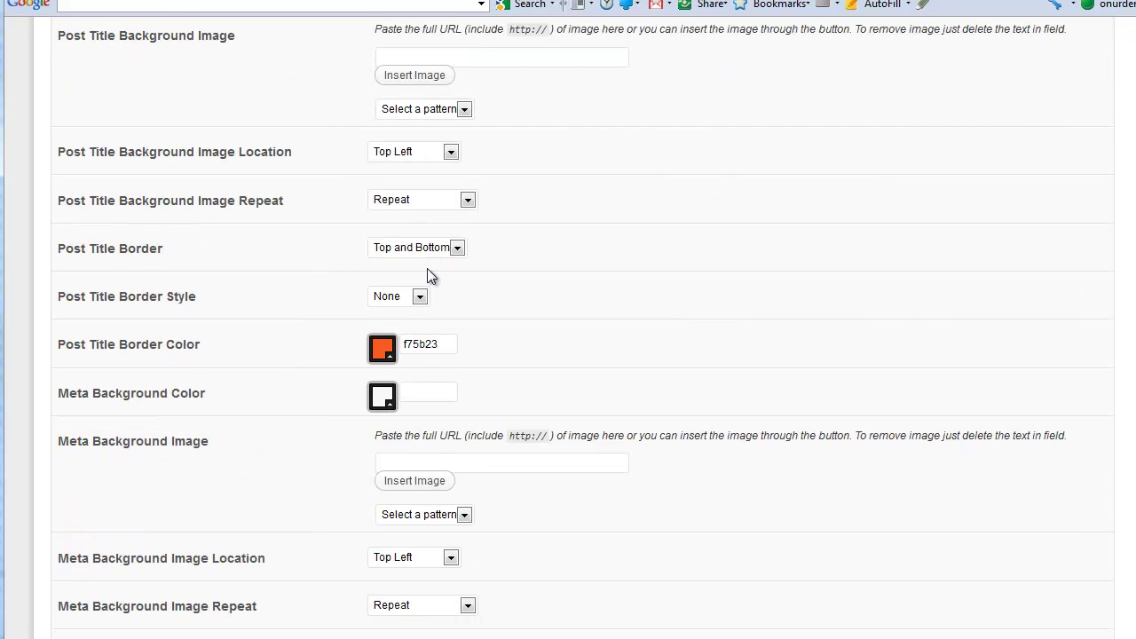
{"action": "left_click", "coordinate": [411, 299]}
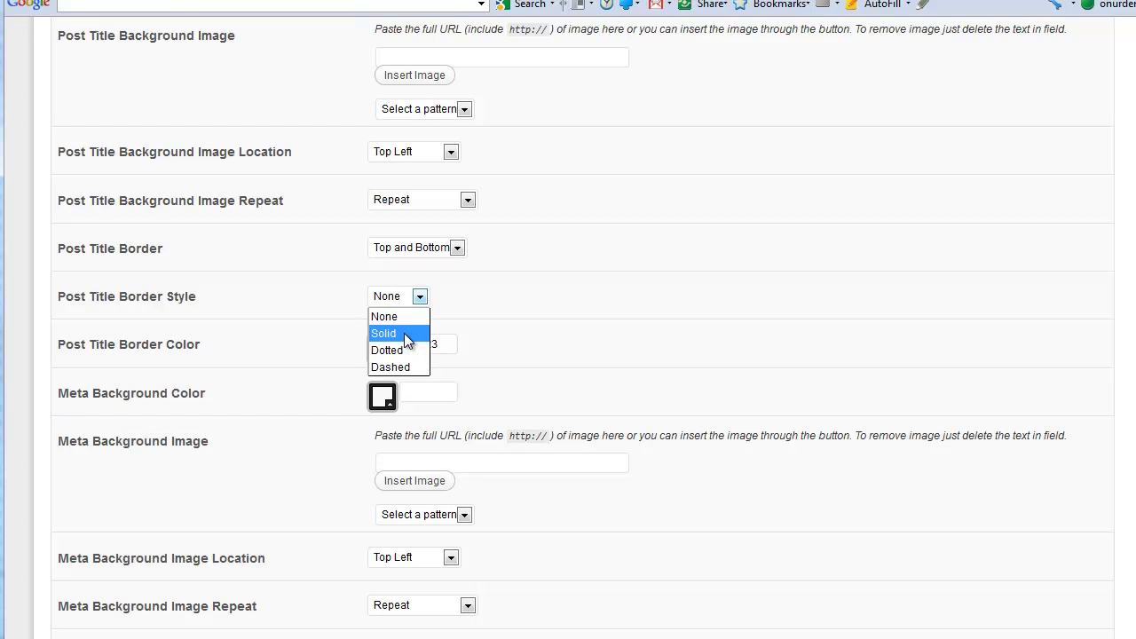
{"action": "left_click", "coordinate": [408, 334]}
{"action": "scroll", "coordinate": [319, 363], "scroll_direction": "up", "scroll_amount": 13}
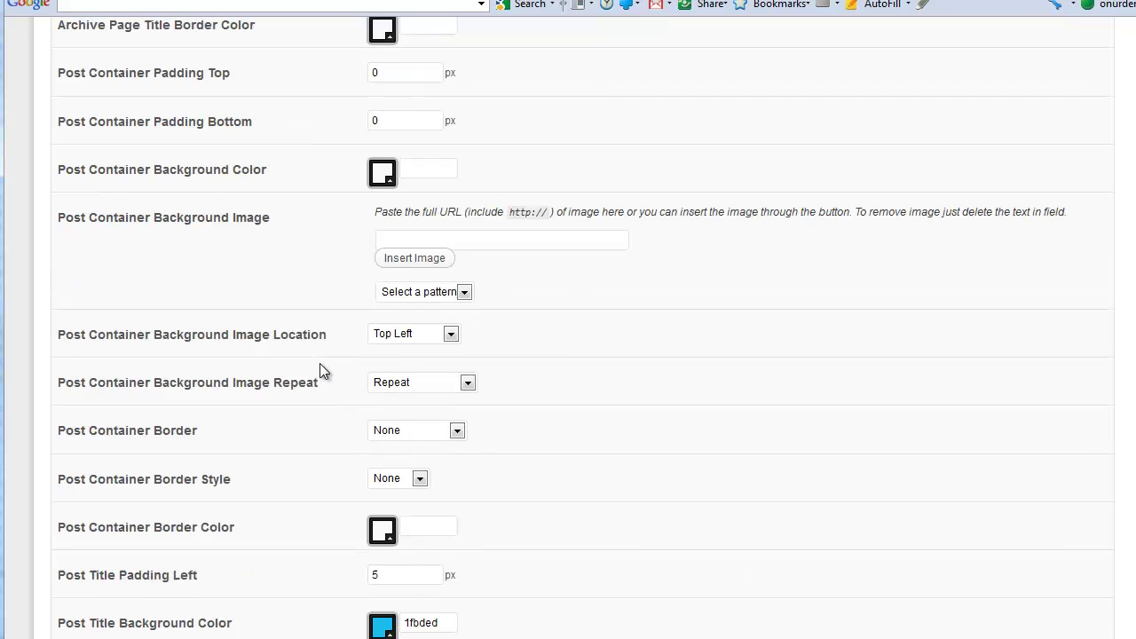
{"action": "left_click", "coordinate": [122, 68]}
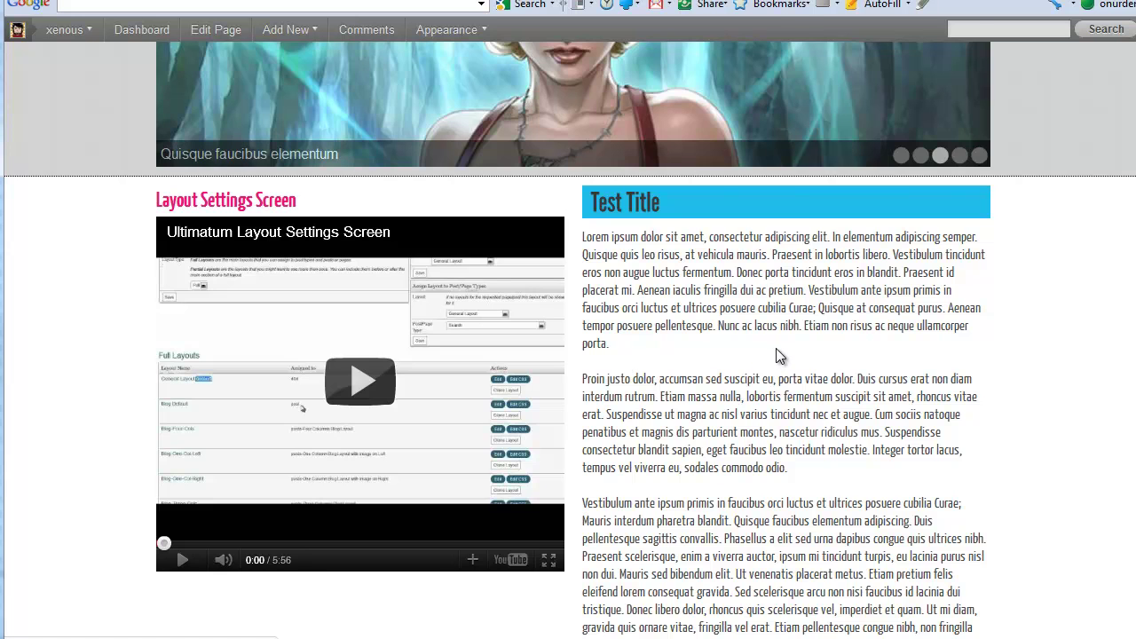
Reload the home page and check the Test Title's padding, background and borders alongside the slider and content area.
{"action": "key", "text": "F5"}
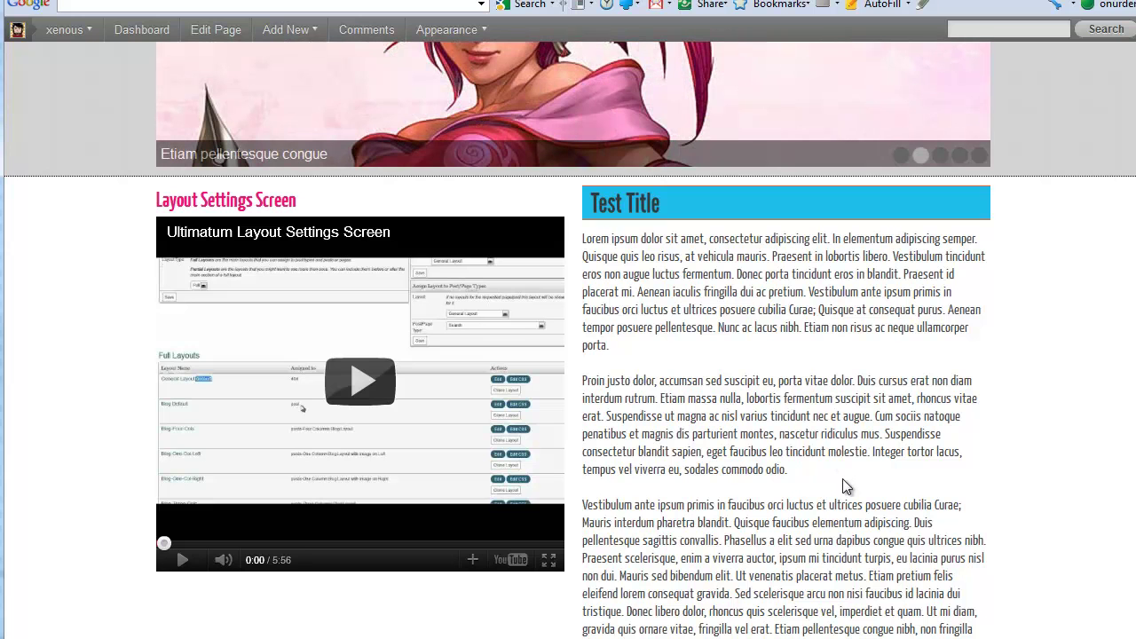
{"action": "scroll", "coordinate": [845, 486], "scroll_direction": "up", "scroll_amount": 3}
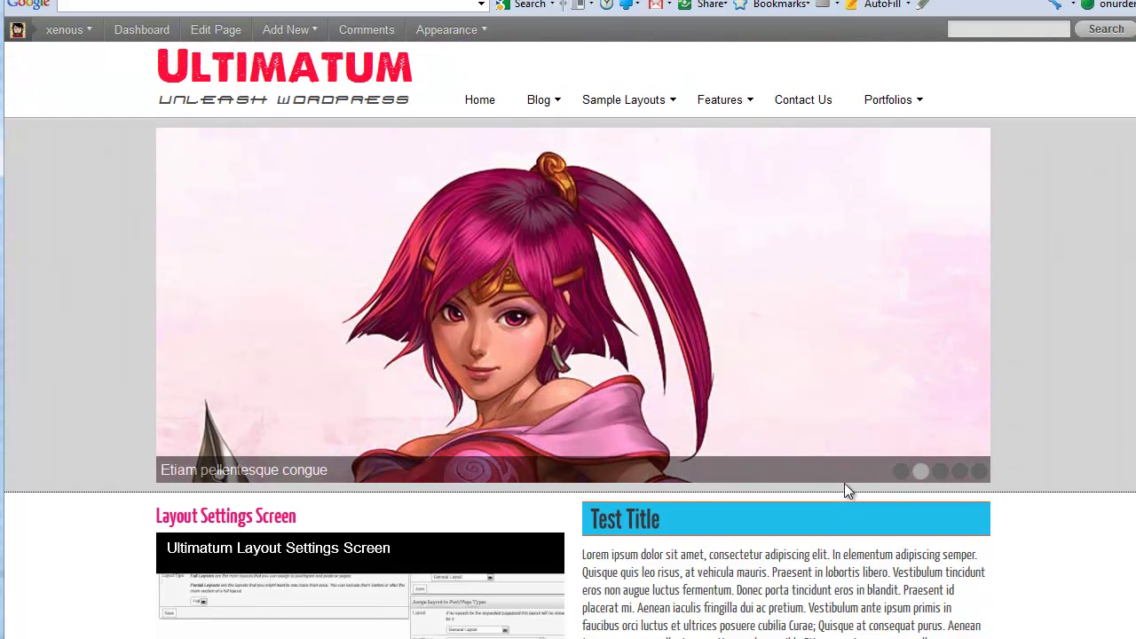
{"action": "scroll", "coordinate": [845, 491], "scroll_direction": "down", "scroll_amount": 3}
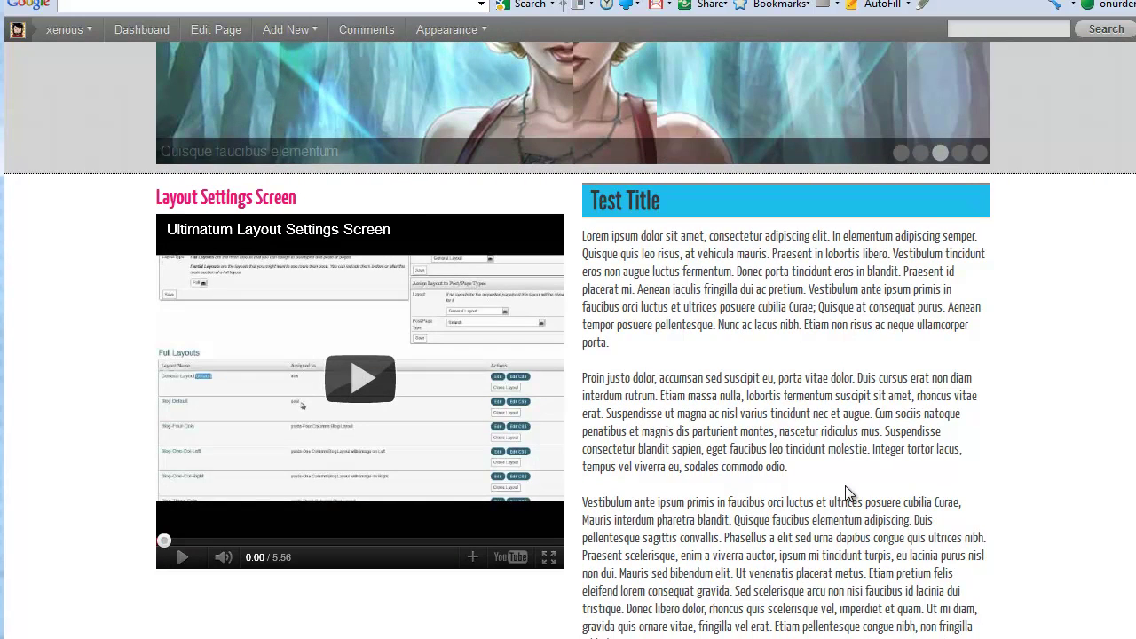
{"action": "scroll", "coordinate": [846, 492], "scroll_direction": "up", "scroll_amount": 3}
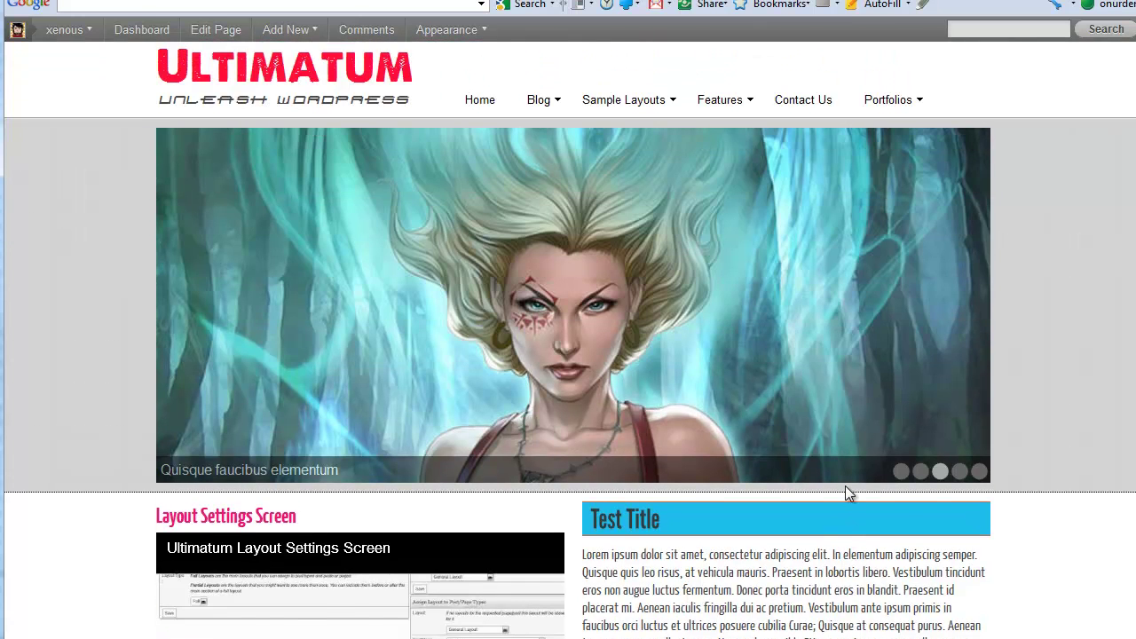
{"action": "scroll", "coordinate": [846, 493], "scroll_direction": "down", "scroll_amount": 2}
{"action": "scroll", "coordinate": [846, 495], "scroll_direction": "up", "scroll_amount": 2}
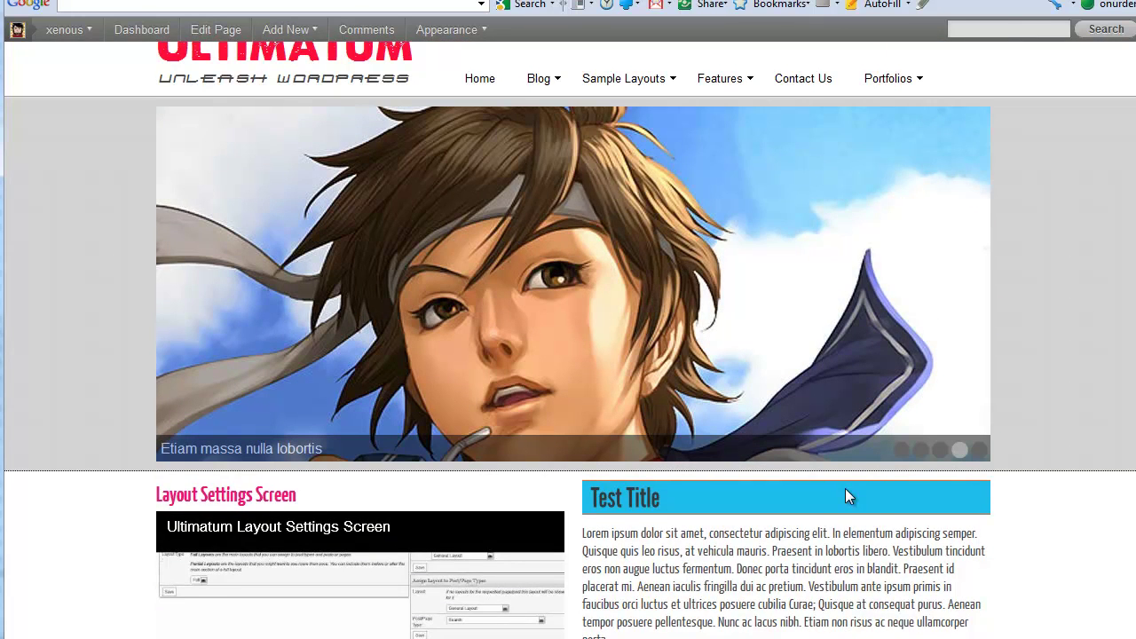
{"action": "scroll", "coordinate": [846, 497], "scroll_direction": "down", "scroll_amount": 3}
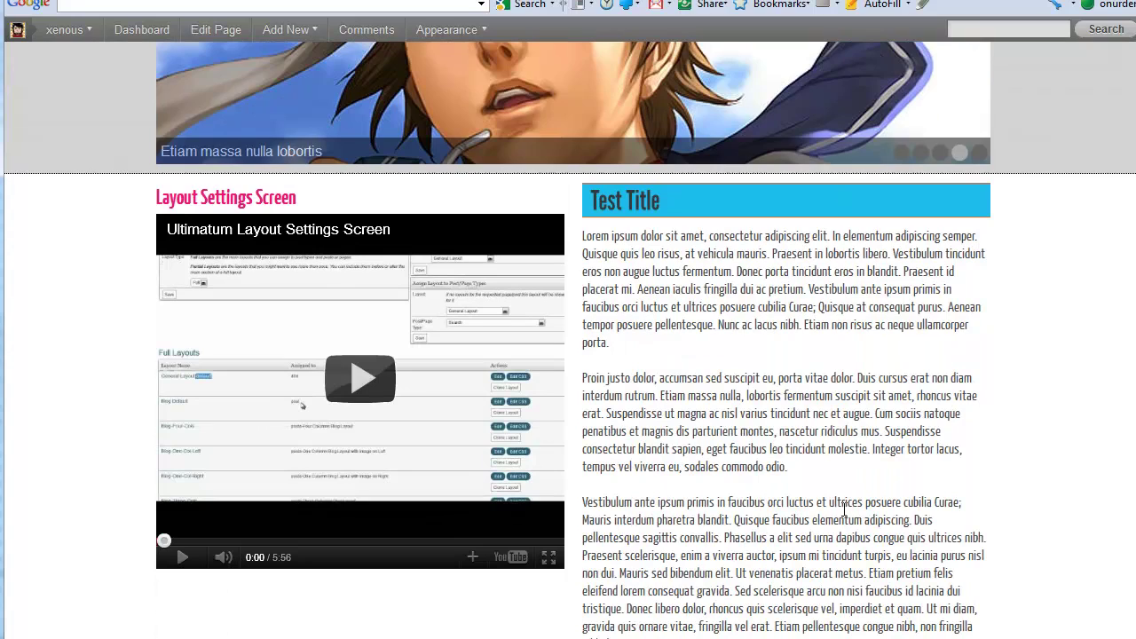